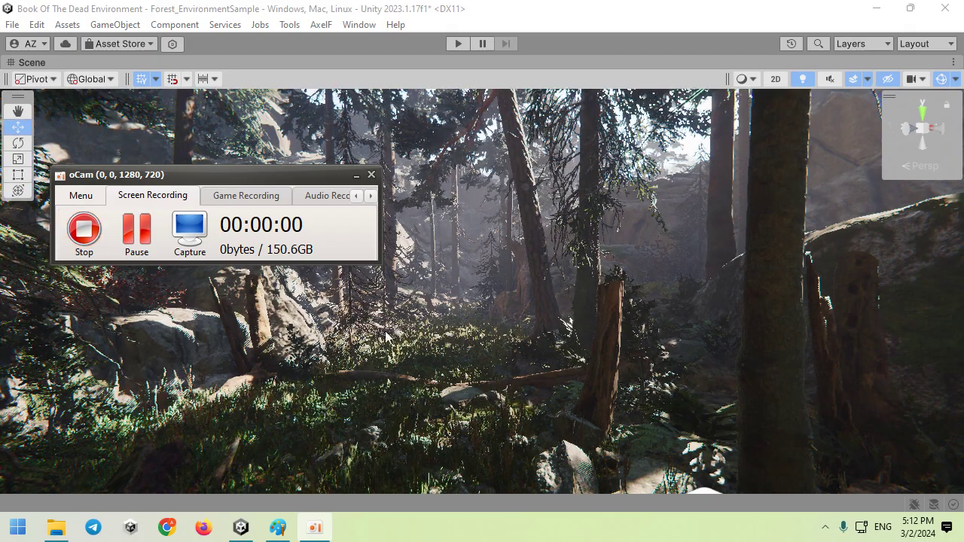
Step: Select the tree stump and fly the Scene view out to a wide forest shot
click(385, 337)
click(384, 319)
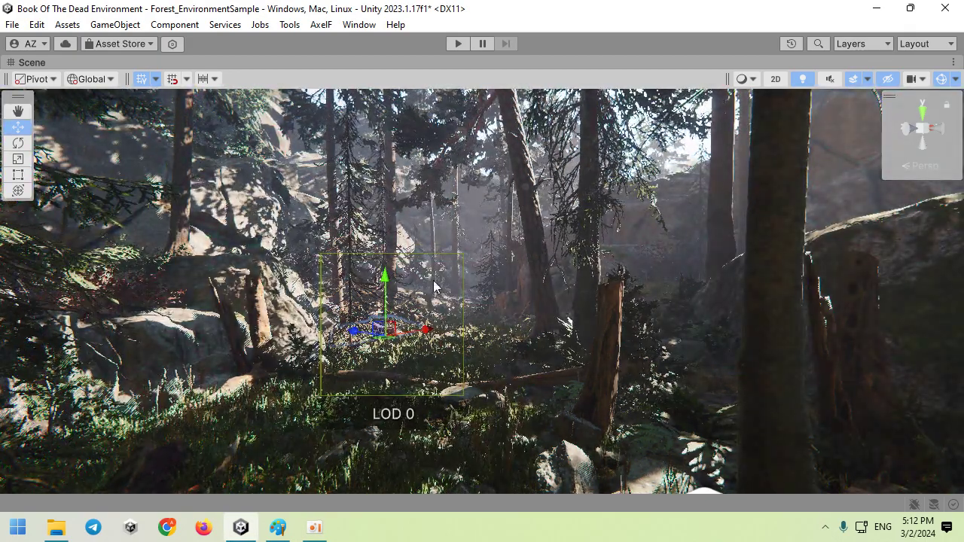
click(612, 335)
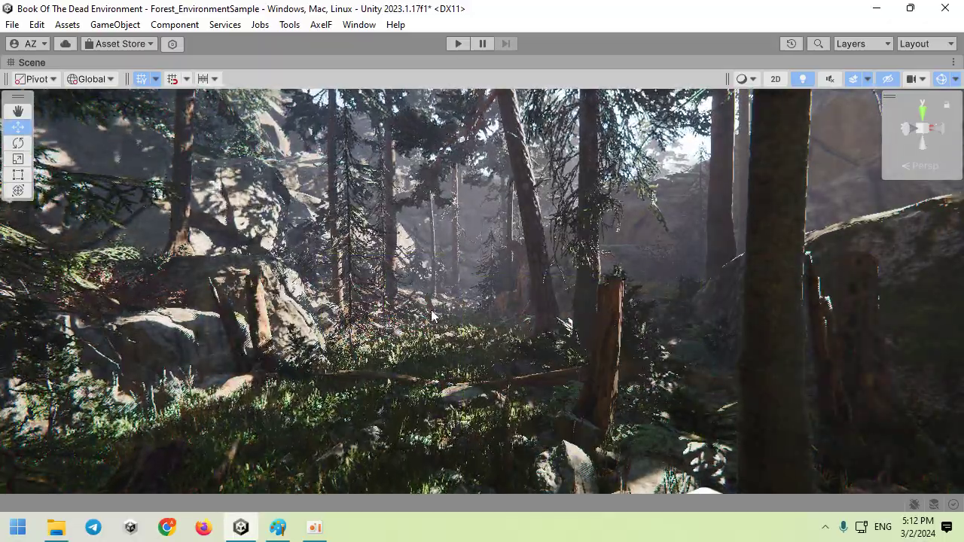
mouse_move(612, 320)
right_down()
mouse_move(641, 216)
mouse_move(699, 426)
mouse_move(615, 168)
mouse_move(359, 266)
mouse_move(410, 331)
mouse_move(531, 335)
right_up()
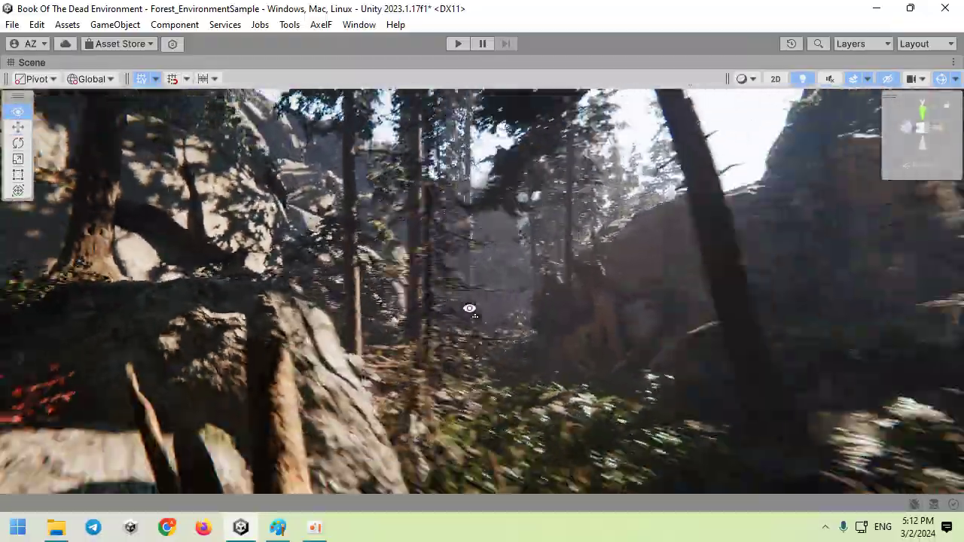
right_drag(531, 335, 472, 308)
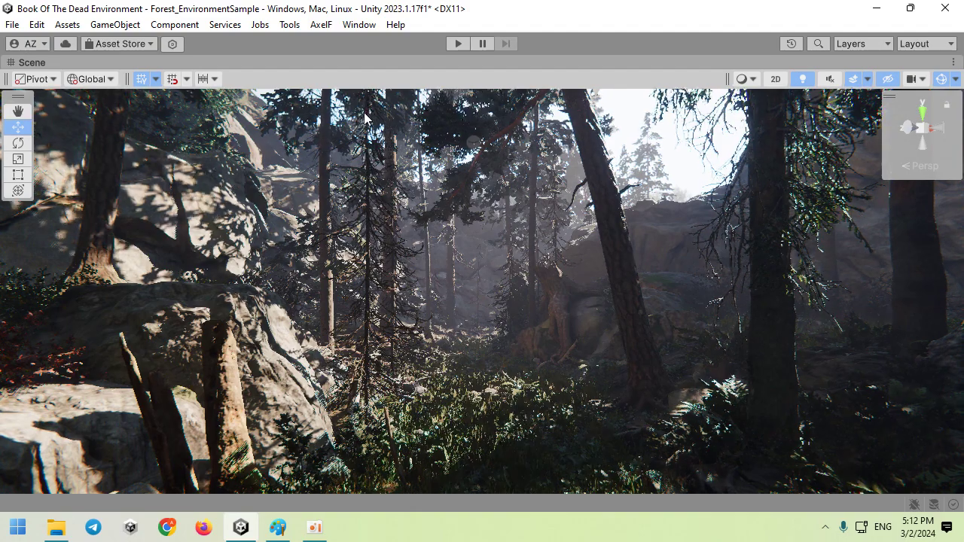
Step: Restore the normal layout, filter the Hierarchy by type 'Volume', and delete all nine Volume objects
double_click(332, 61)
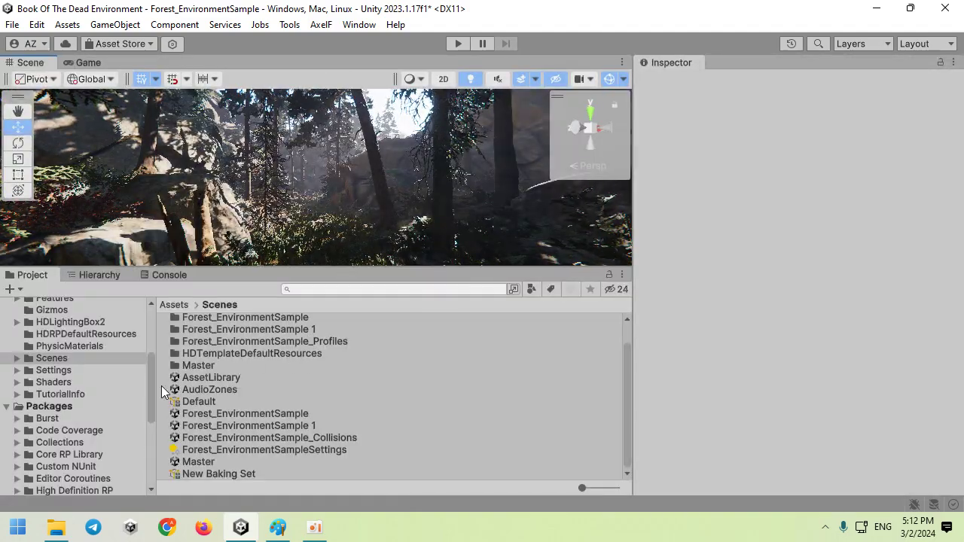
click(92, 323)
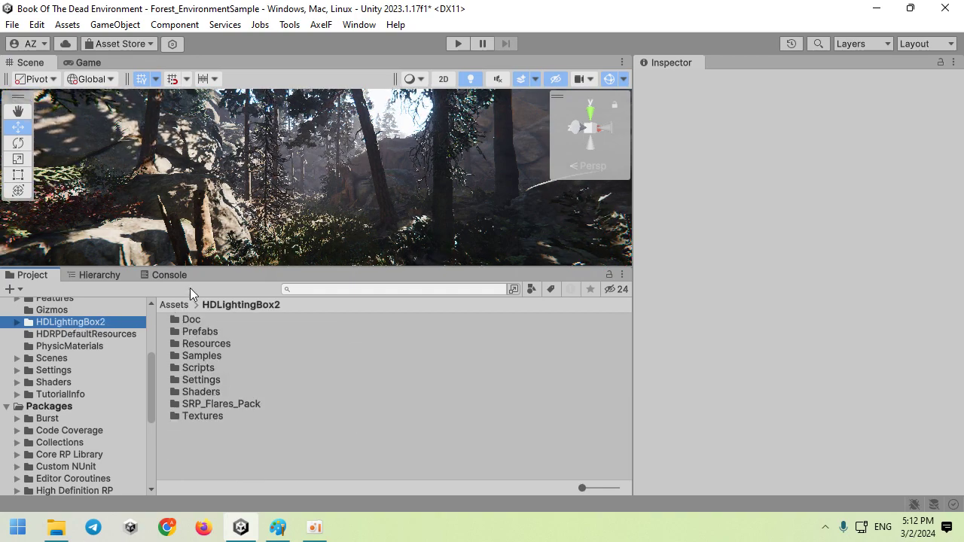
click(109, 275)
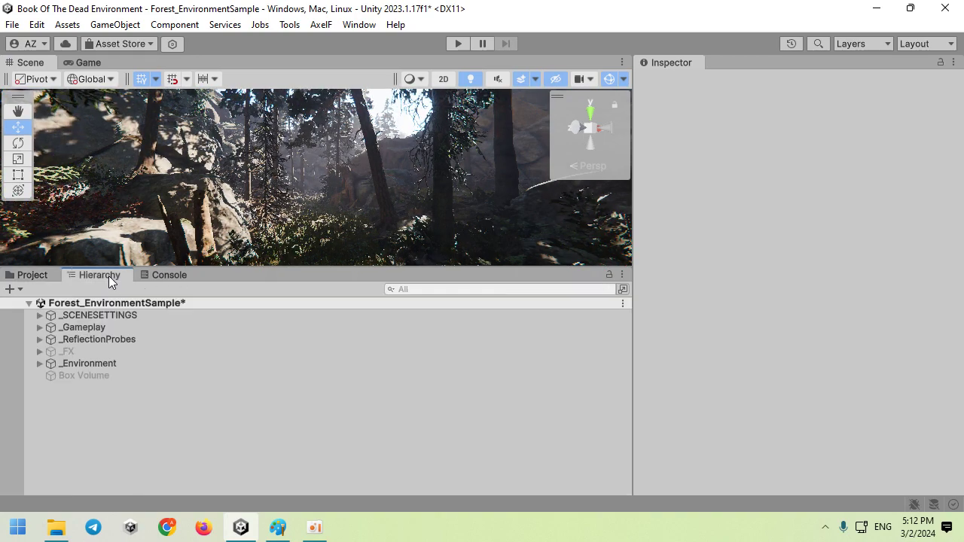
click(432, 289)
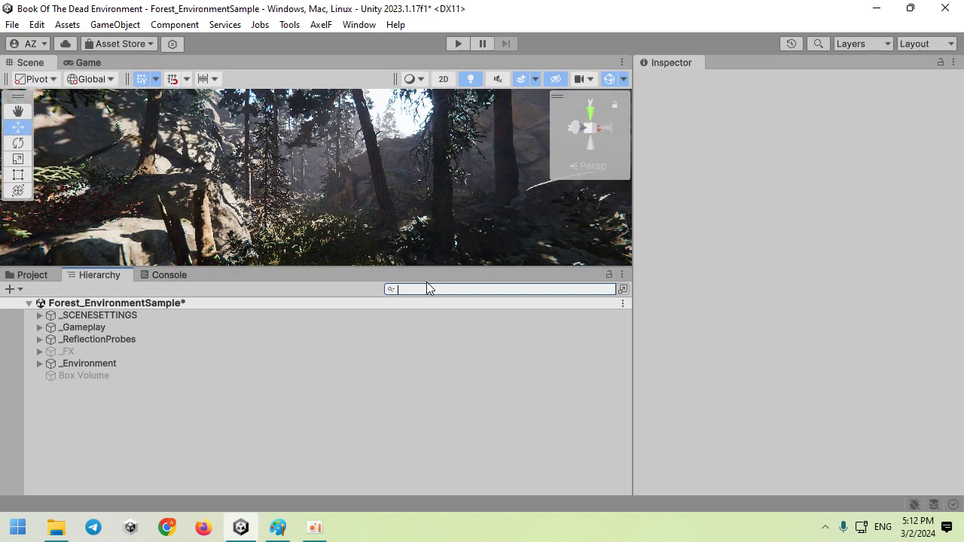
text(Volume)
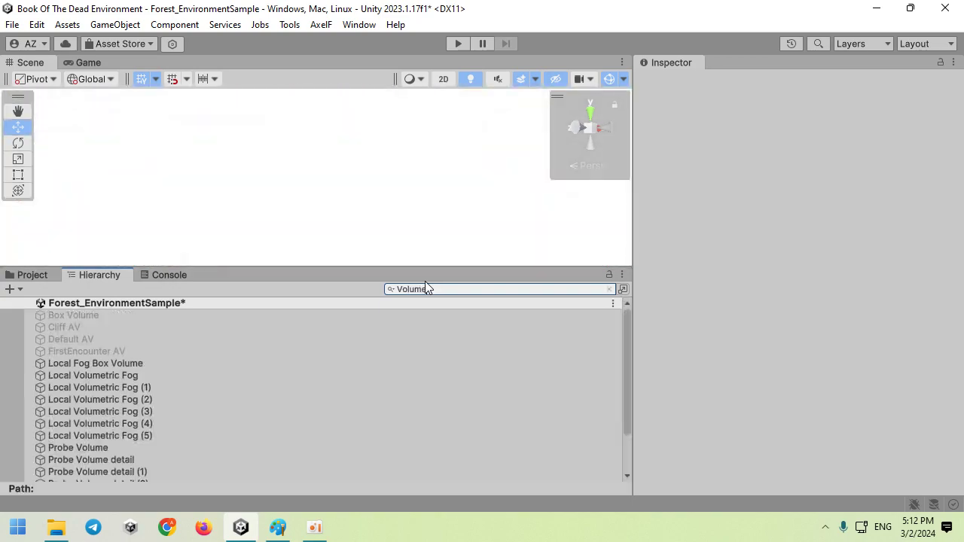
click(392, 290)
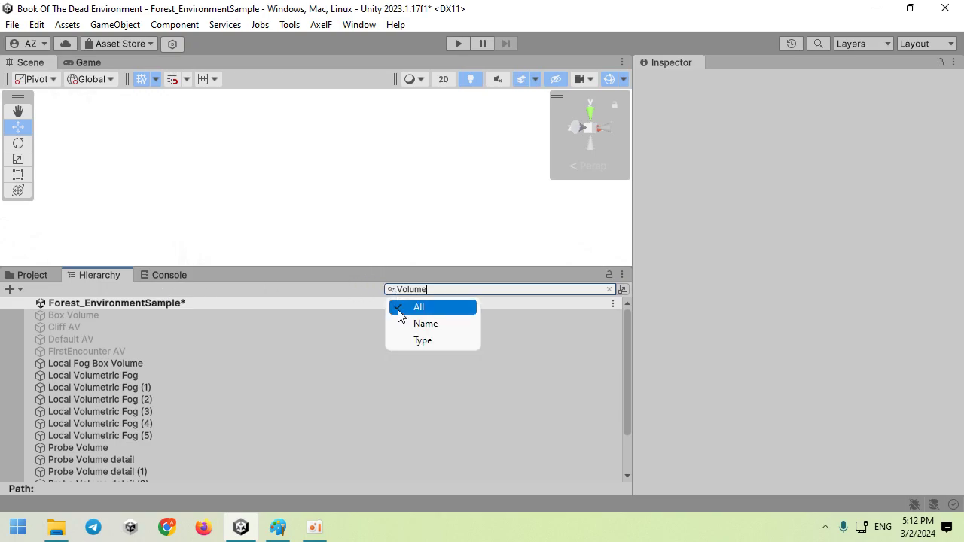
click(446, 341)
key(ctrl+a)
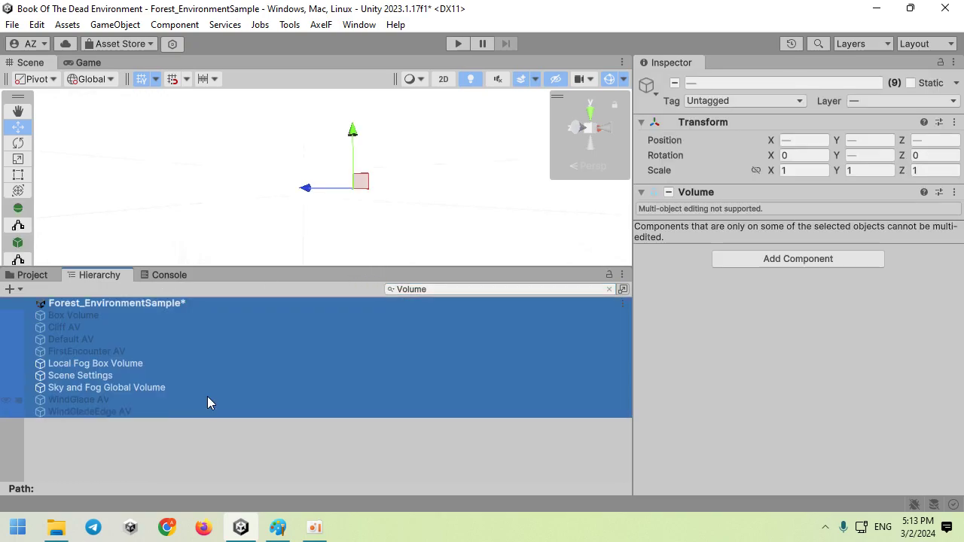
key(Delete)
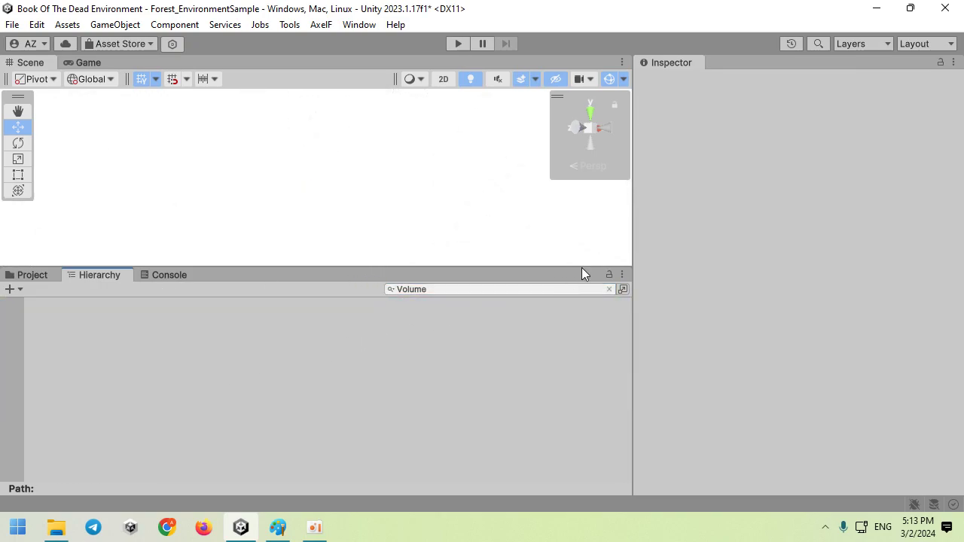
click(609, 290)
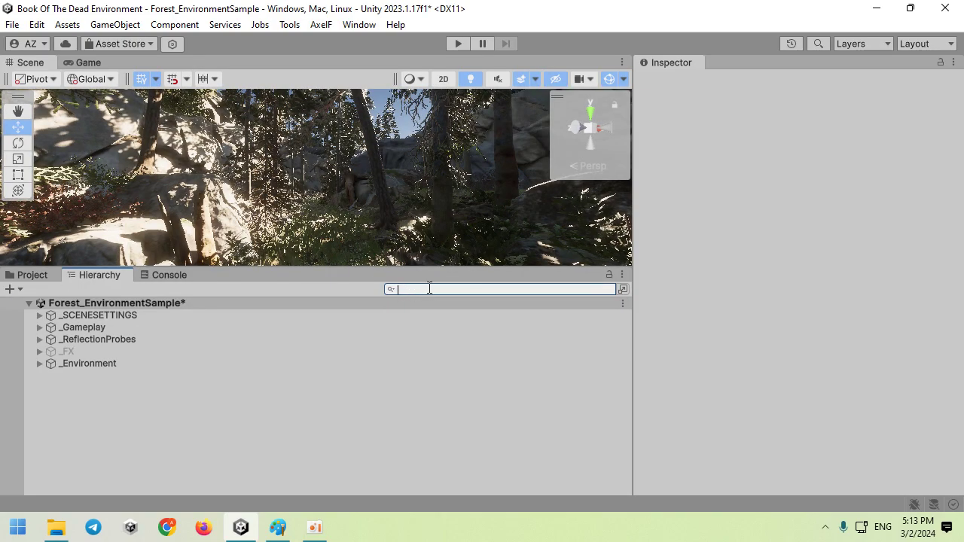
Step: Search the Hierarchy for 'light' and delete both Directional Light objects
text(light)
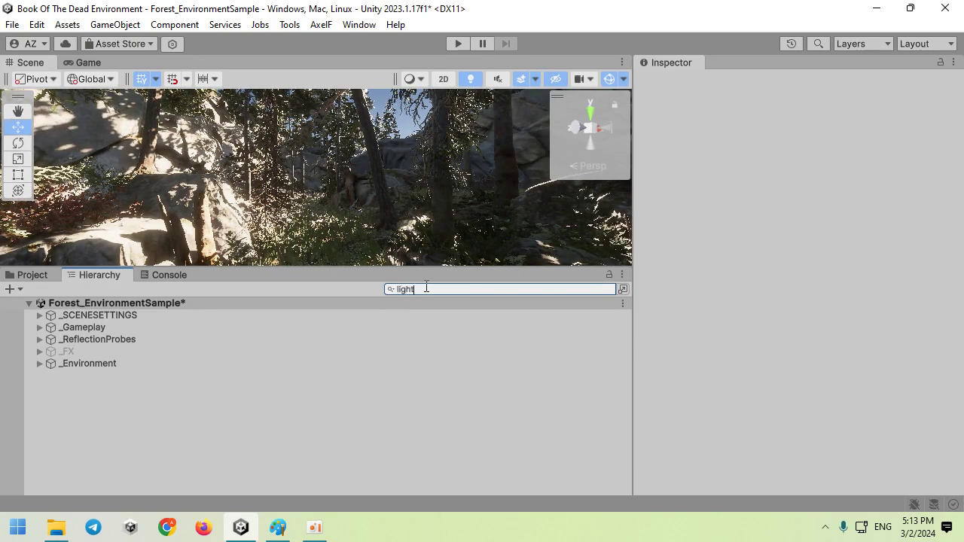
click(166, 325)
shift+click(159, 316)
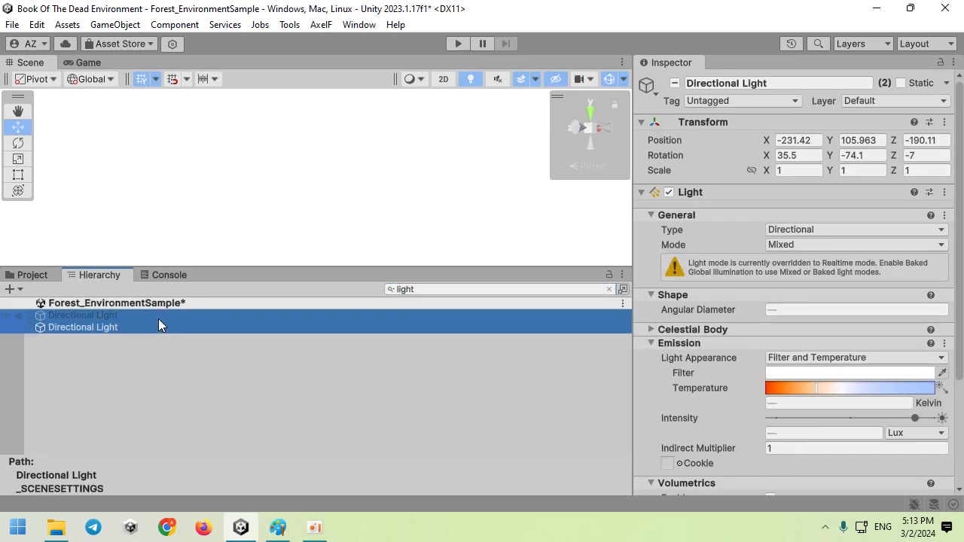
key(Delete)
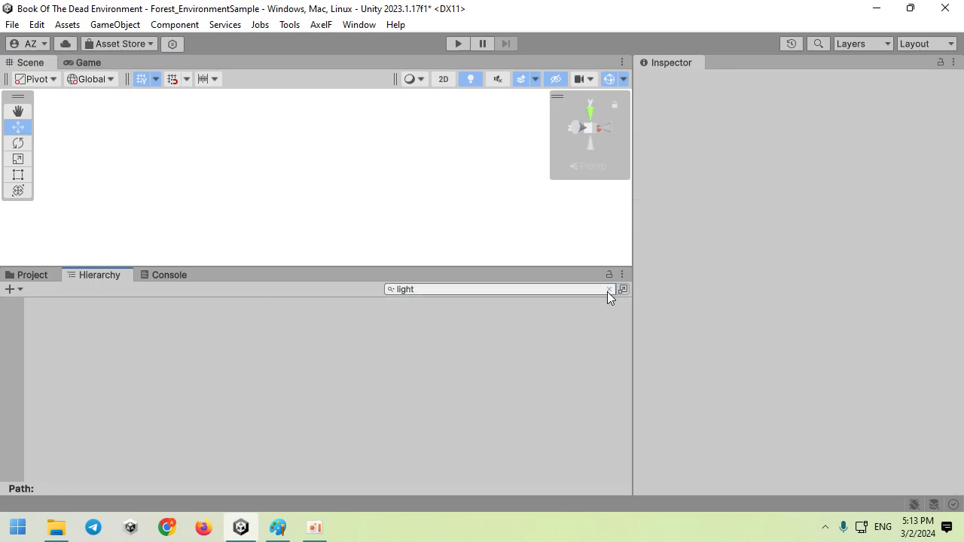
click(608, 289)
mouse_move(432, 195)
right_down()
mouse_move(550, 131)
mouse_move(312, 128)
right_up()
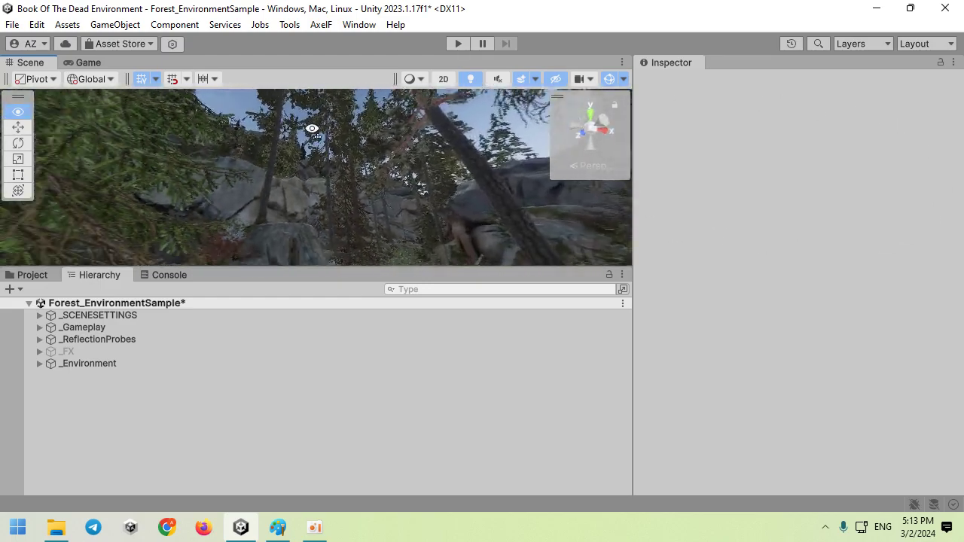
right_drag(312, 129, 288, 258)
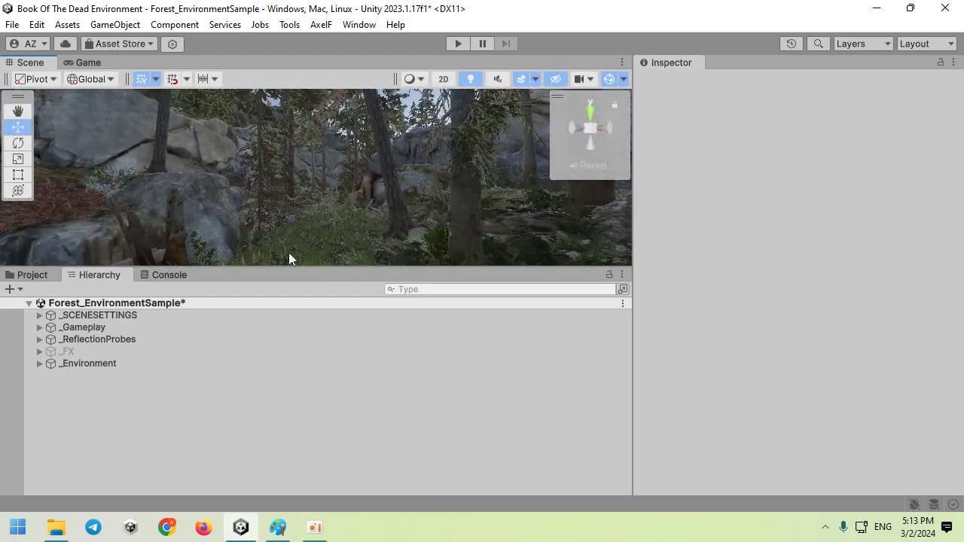
Step: Place the Sun Light prefab from HDLightingBox2/Prefabs/DayCycle into the scene
click(46, 275)
click(89, 322)
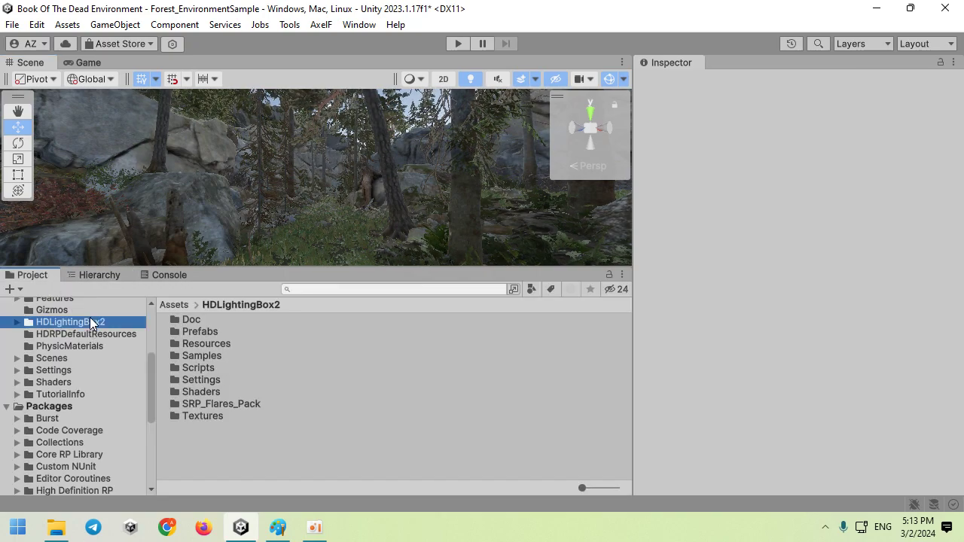
double_click(189, 331)
double_click(194, 320)
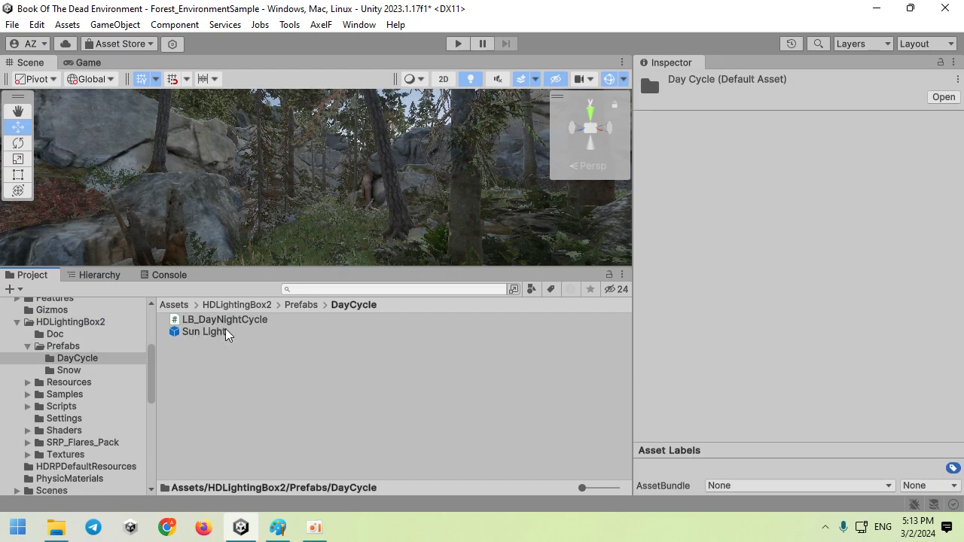
drag(226, 332, 344, 252)
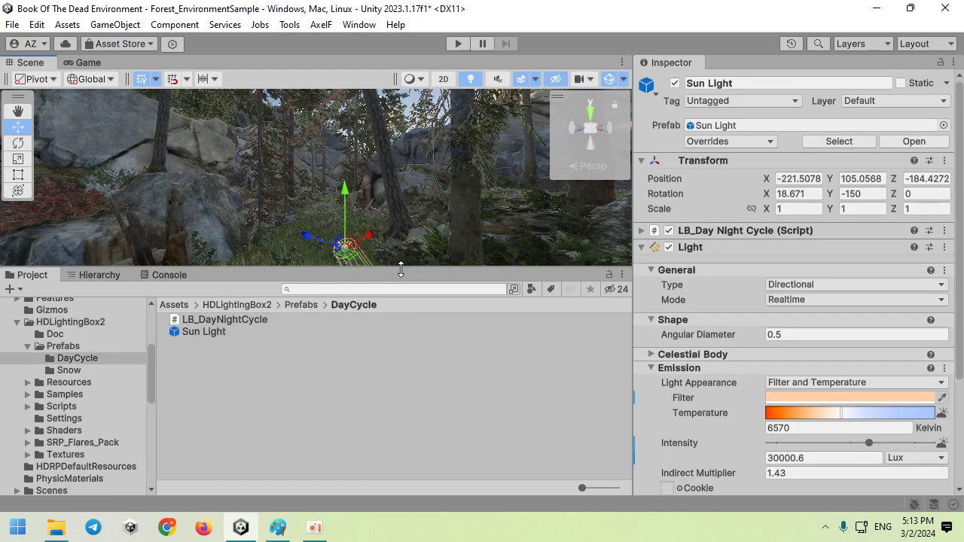
Step: In LB_Day Night Cycle, set Time Slider to 51360 and Geo Rotation to 198
click(760, 232)
scroll(770, 280, down, 3)
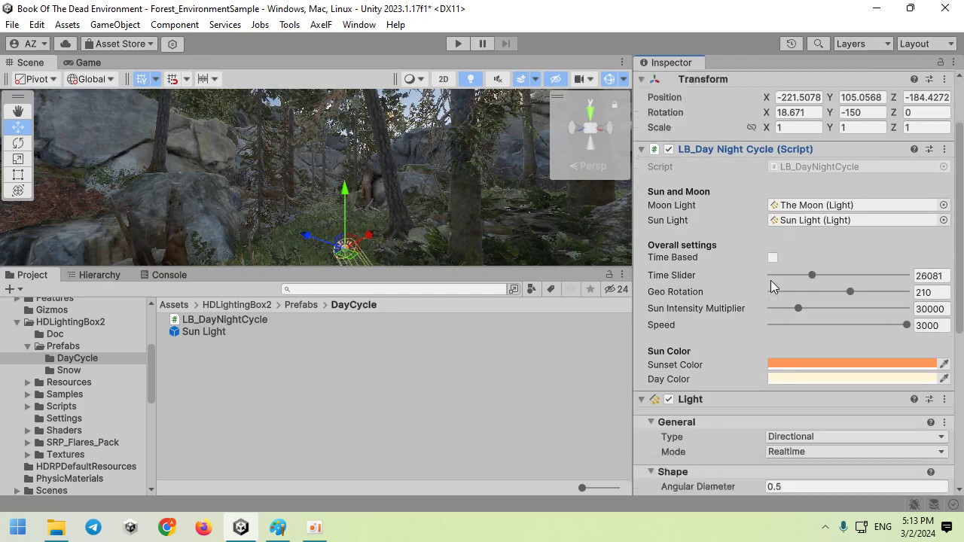
mouse_move(812, 275)
mouse_down()
mouse_move(866, 284)
mouse_move(837, 277)
mouse_move(845, 291)
mouse_up()
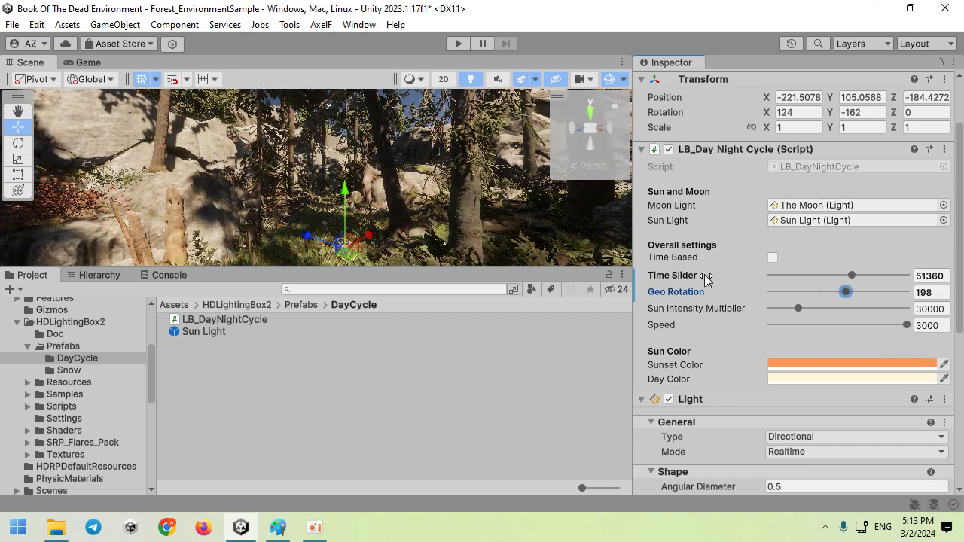
mouse_move(798, 309)
mouse_down()
mouse_move(815, 313)
mouse_move(798, 307)
mouse_up()
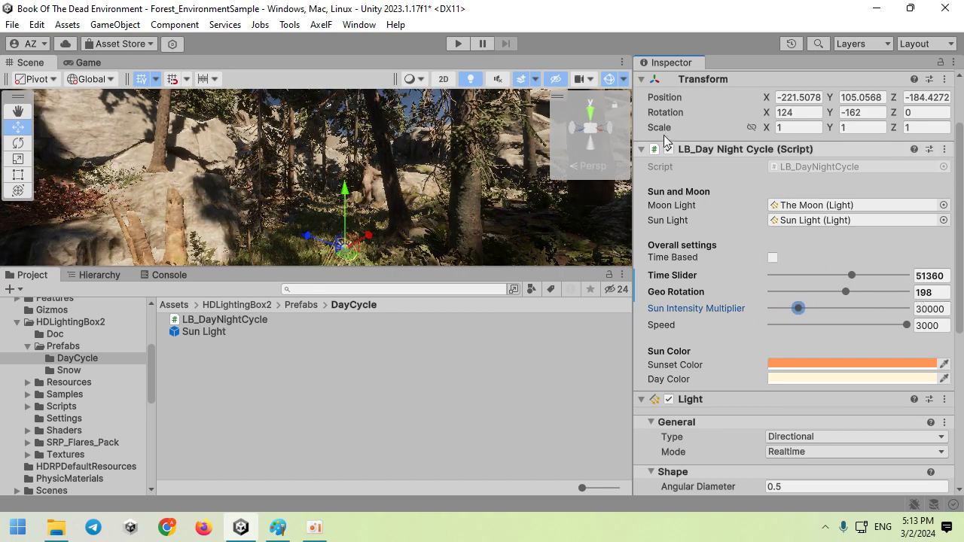
click(358, 25)
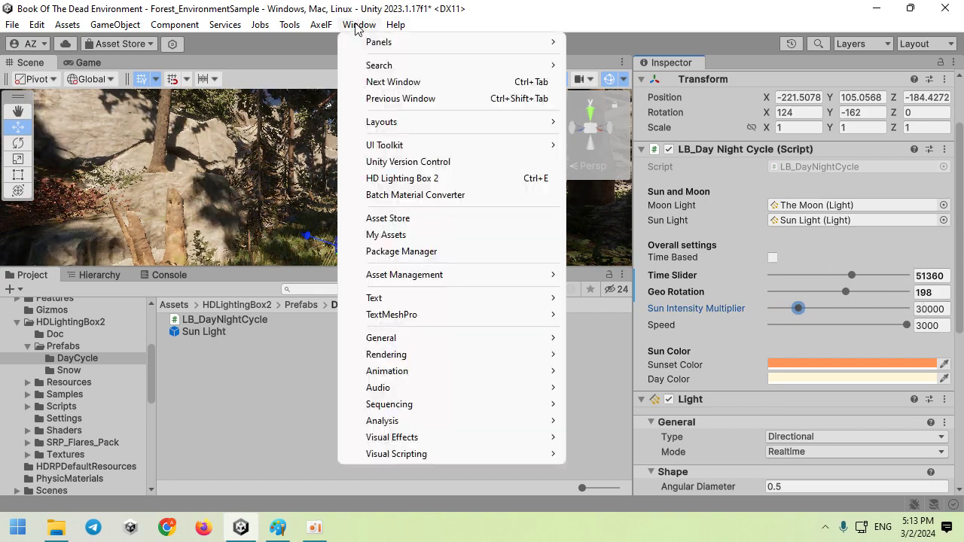
Step: Create a new lighting profile, Lighting_Profile_Forest_EnvironmentSample, in a new Tutorial folder
click(445, 185)
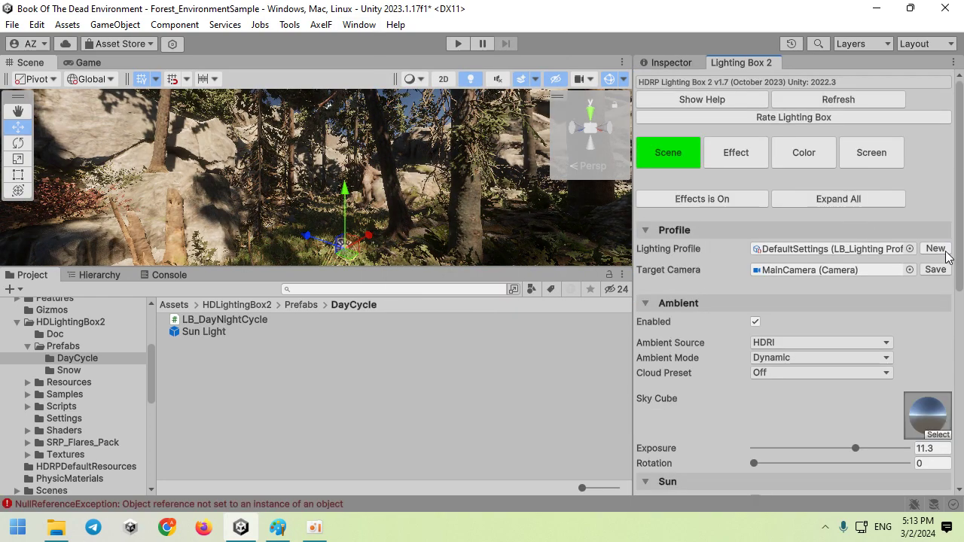
click(938, 250)
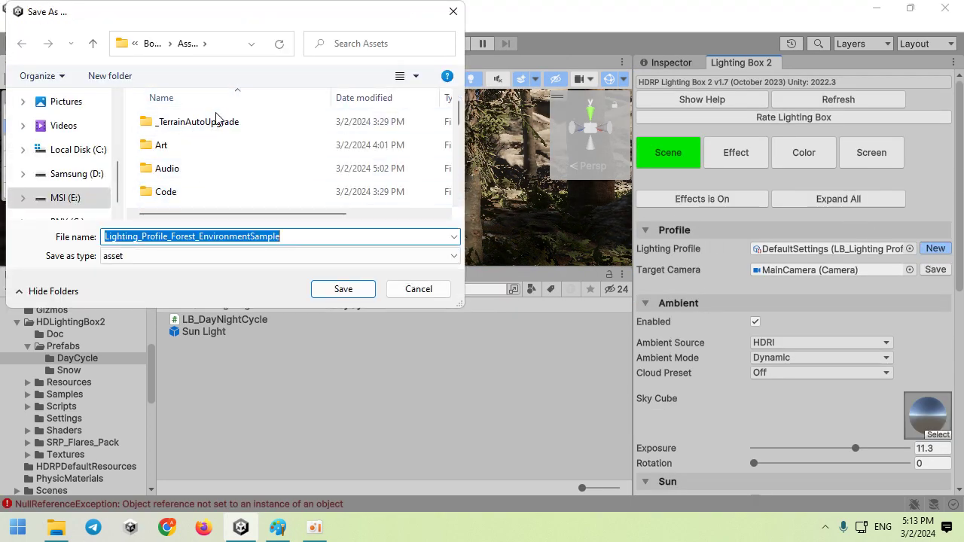
click(122, 78)
text(Tutorial)
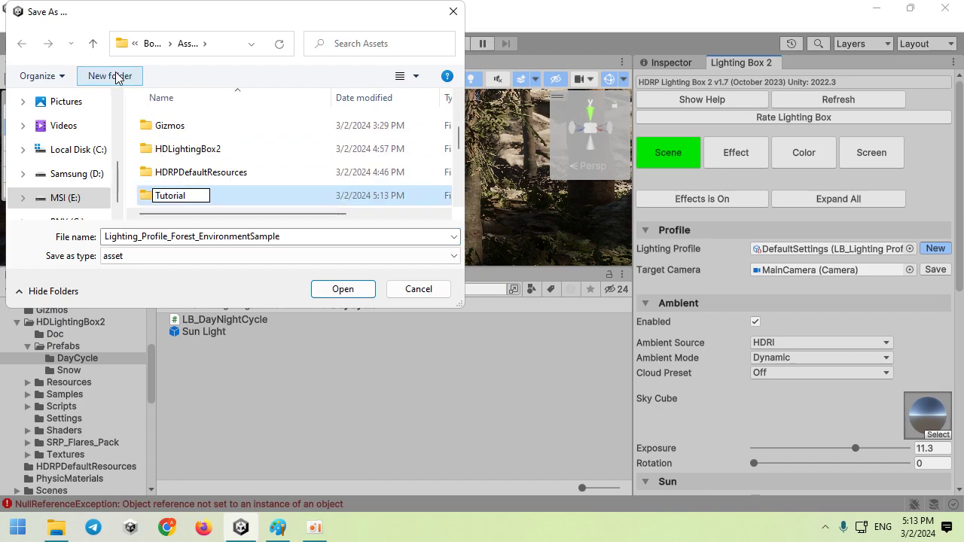
key(Return)
key(Return)
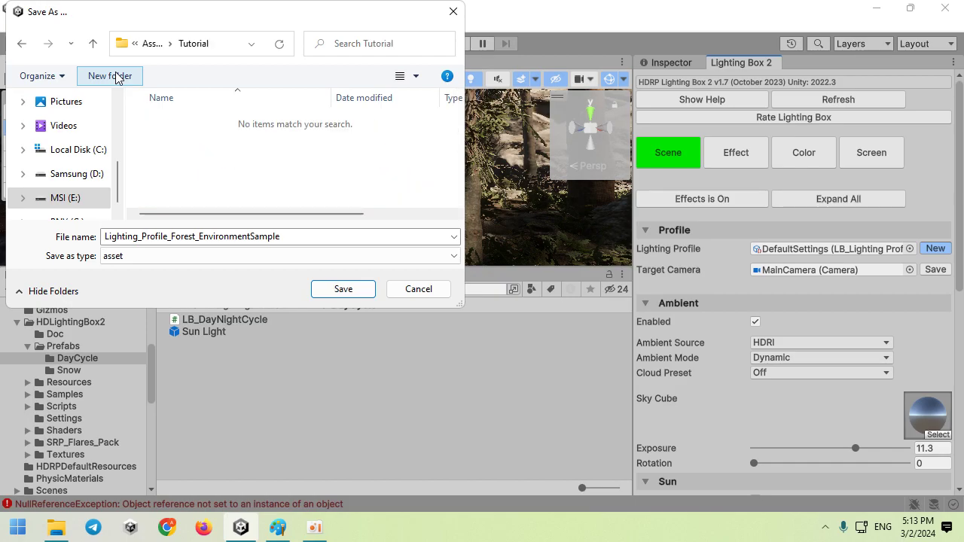
click(343, 289)
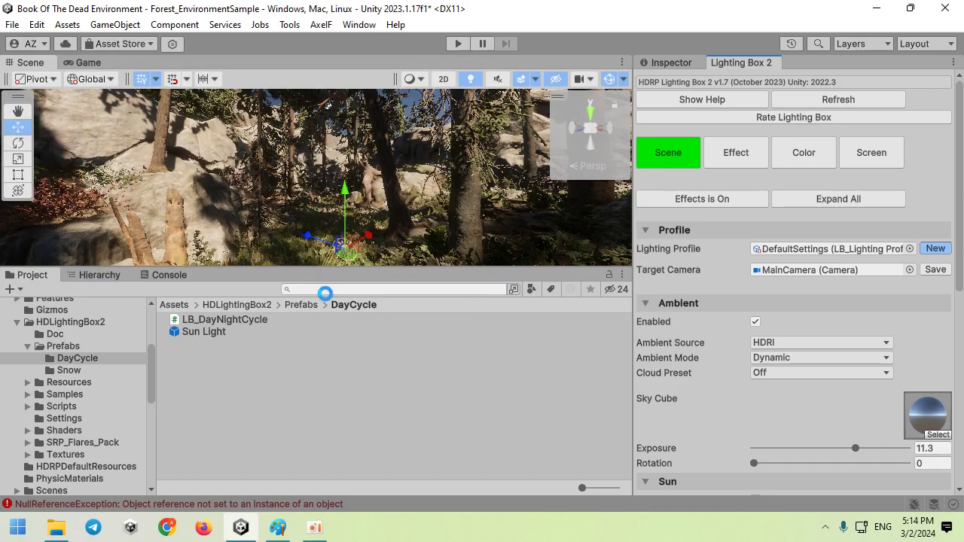
mouse_move(482, 139)
right_down()
mouse_move(511, 138)
mouse_move(297, 256)
right_up()
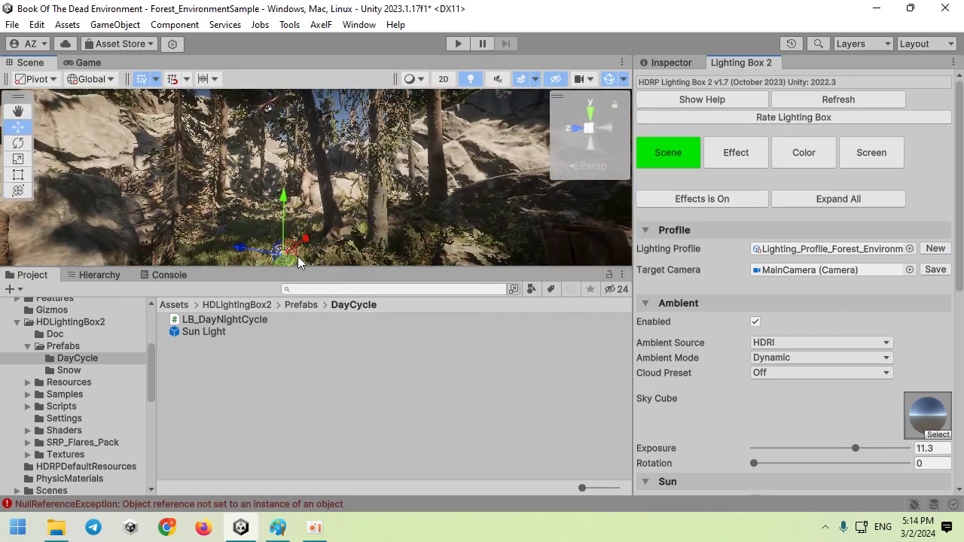
Step: Inspect the Fog/Sky/HD Volume, LightingBox_Helper and Sun Light objects in the Hierarchy
click(102, 275)
click(93, 404)
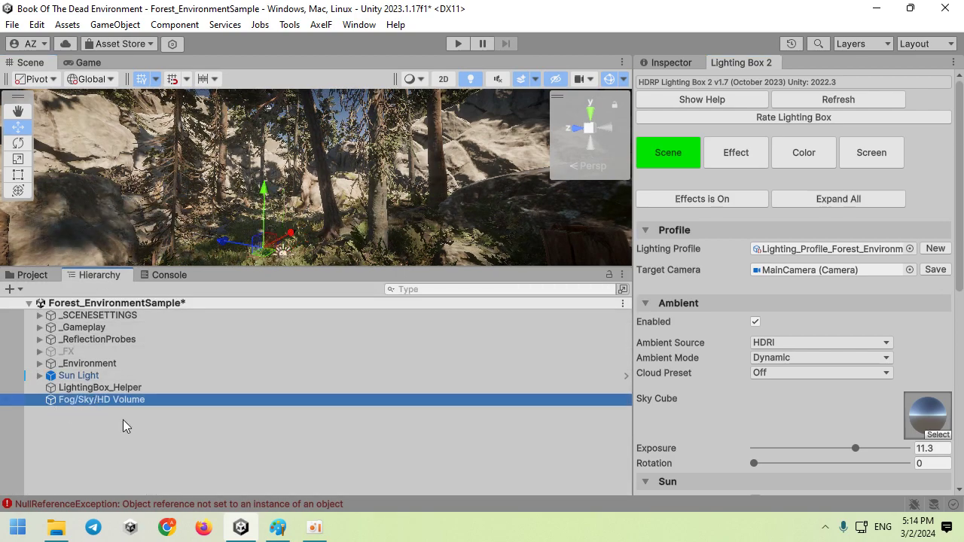
click(98, 387)
click(103, 377)
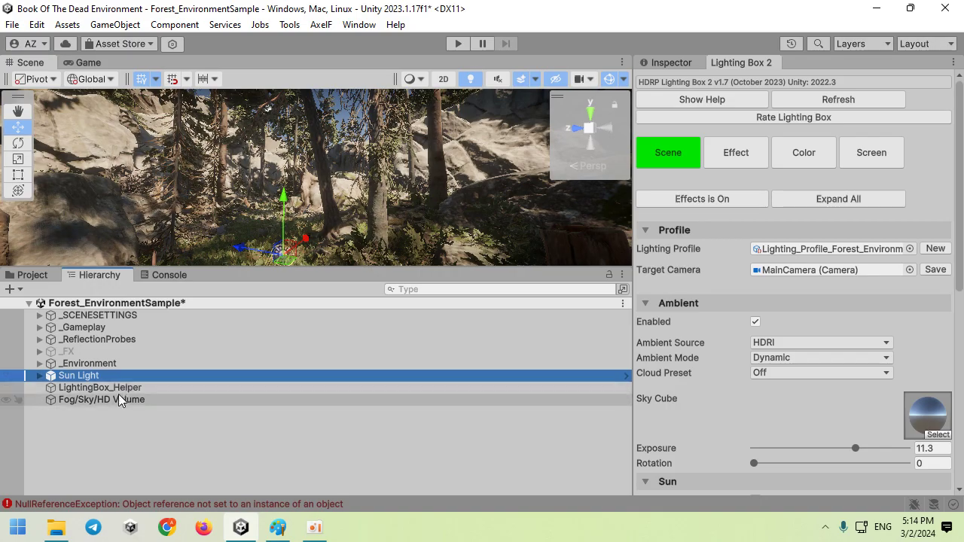
right_drag(423, 215, 208, 85)
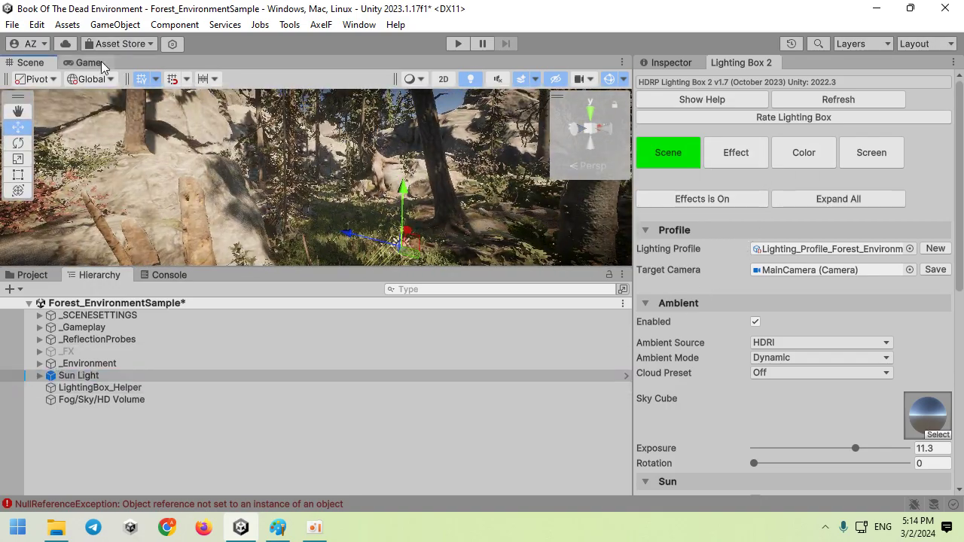
Step: Switch to the Game view, toggle Effects off and on, and run the scene in Play mode
click(101, 61)
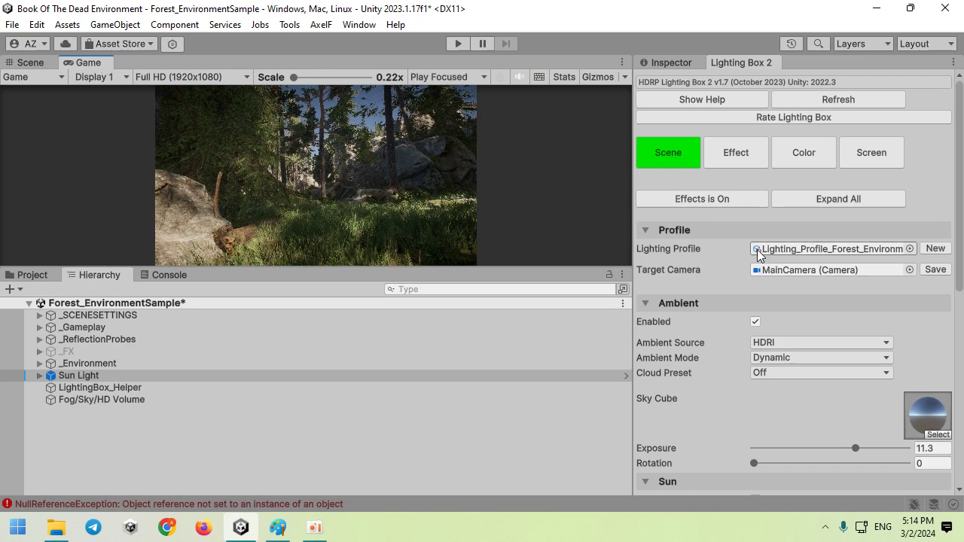
click(703, 197)
click(705, 197)
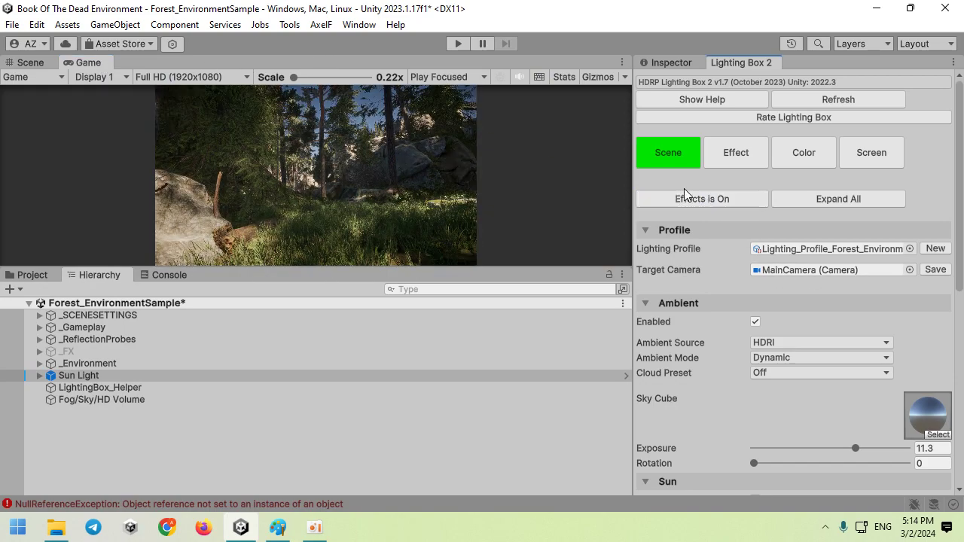
click(457, 43)
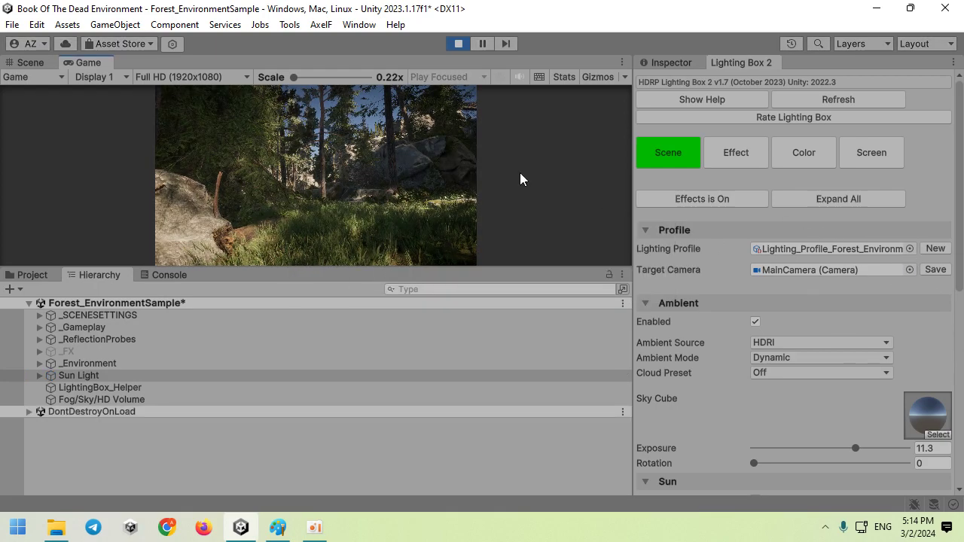
double_click(108, 64)
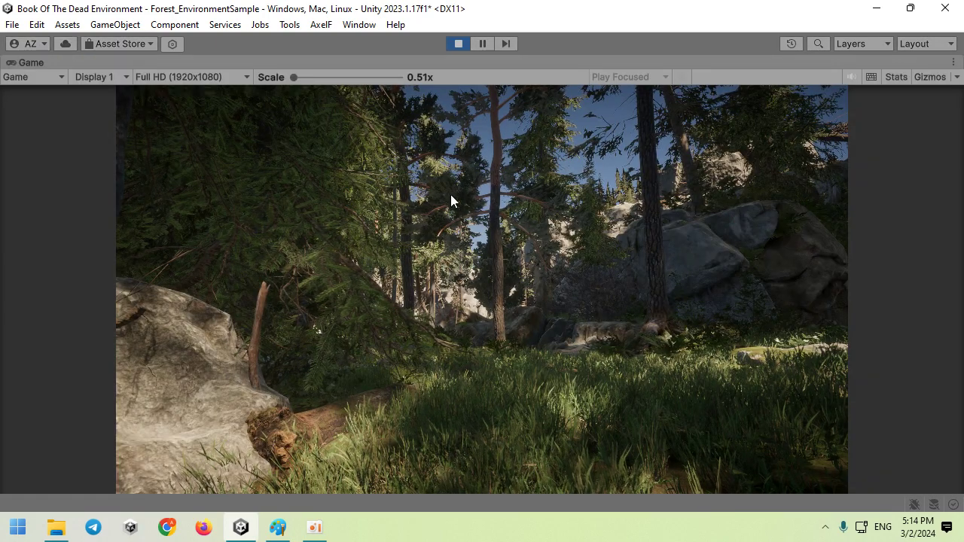
double_click(372, 63)
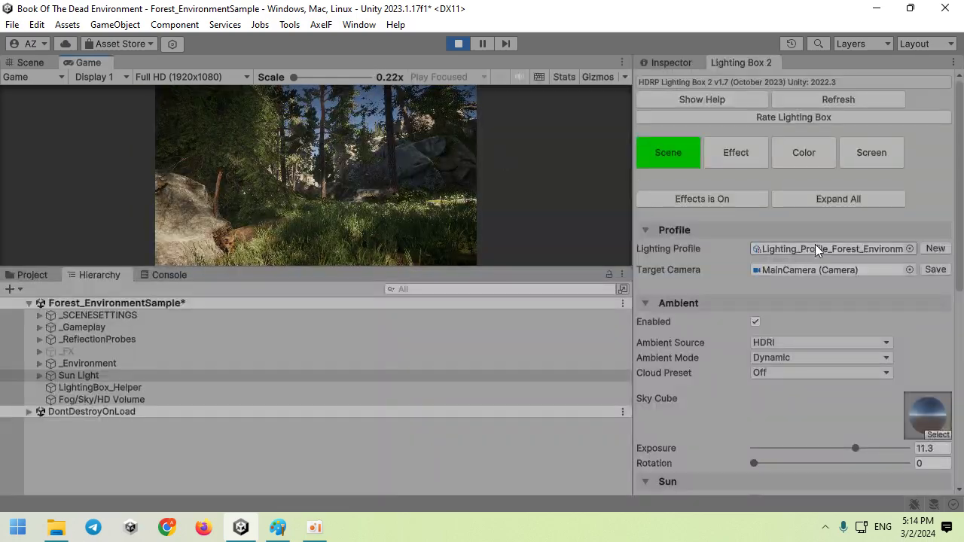
scroll(758, 298, down, 4)
scroll(738, 315, down, 6)
Step: Add the Camera Move Script from Lighting Box 2 and maximize the Game view
scroll(742, 406, down, 2)
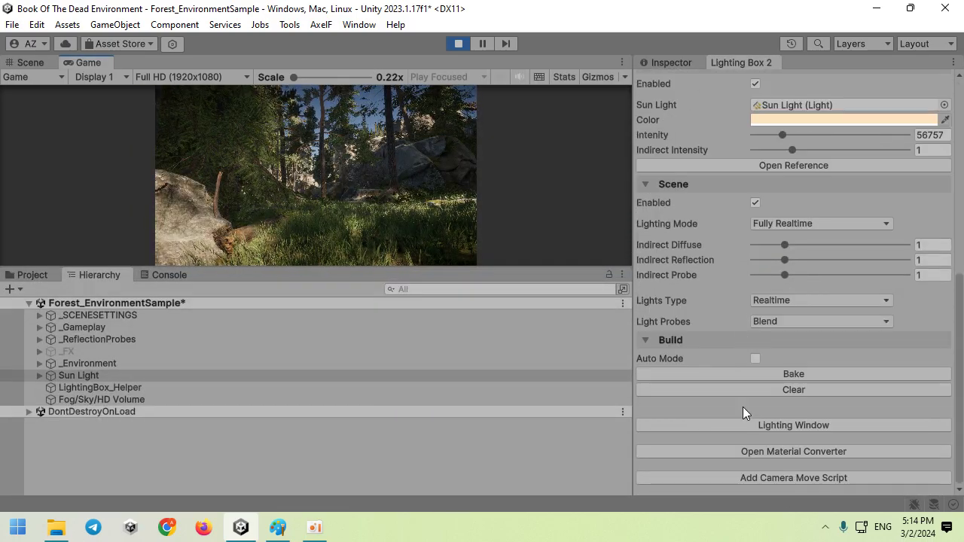
click(788, 481)
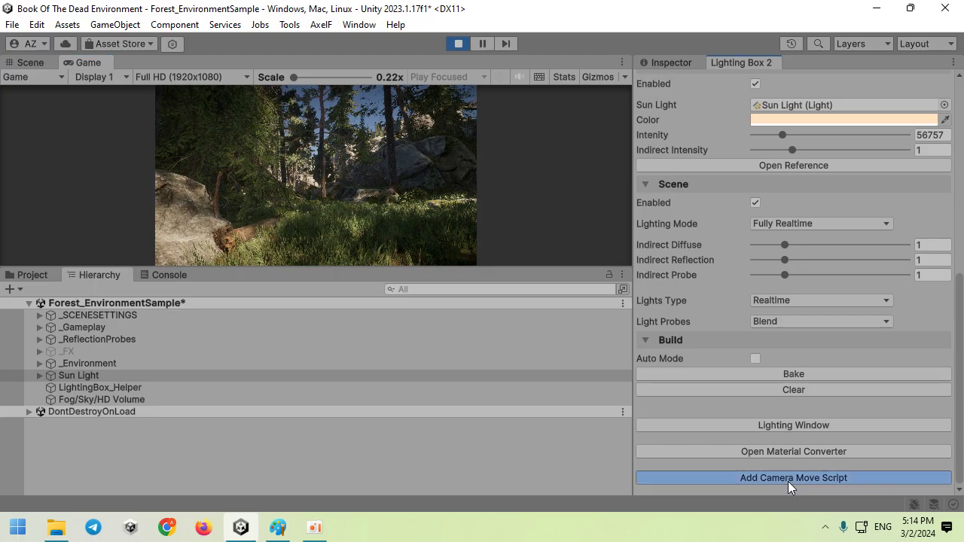
double_click(99, 64)
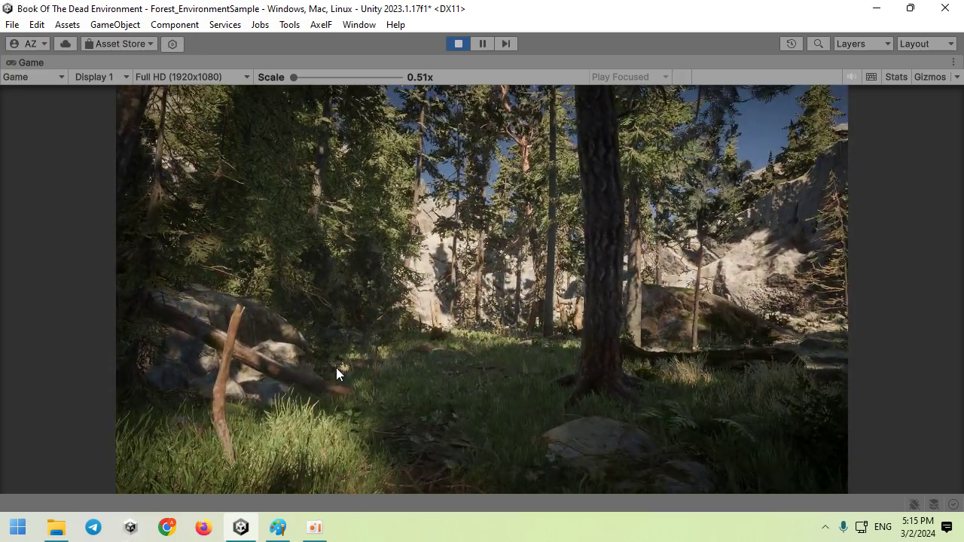
double_click(365, 60)
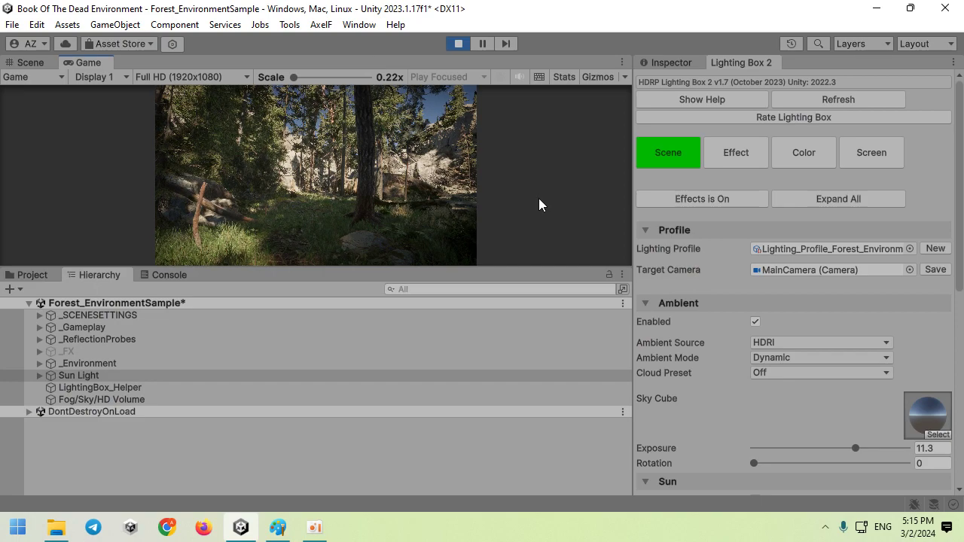
scroll(845, 382, down, 3)
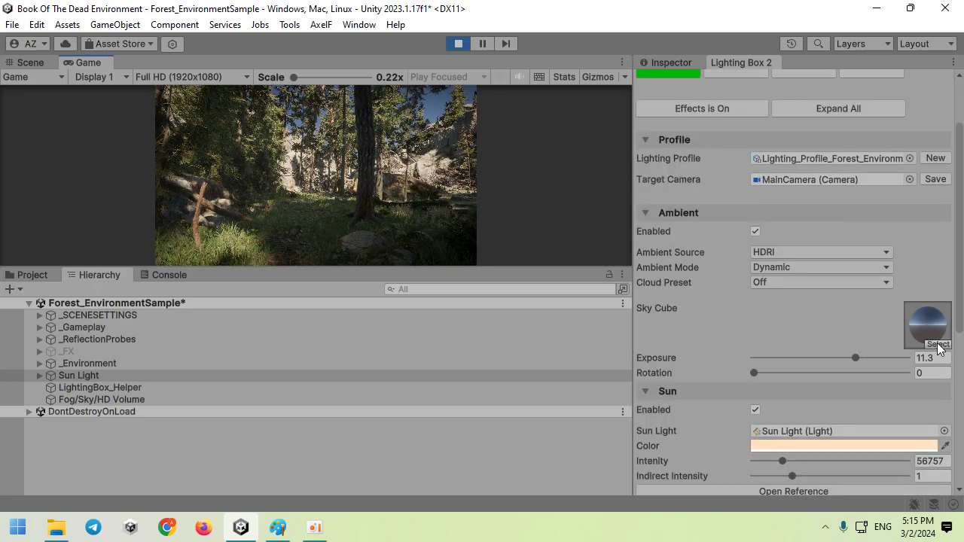
click(938, 343)
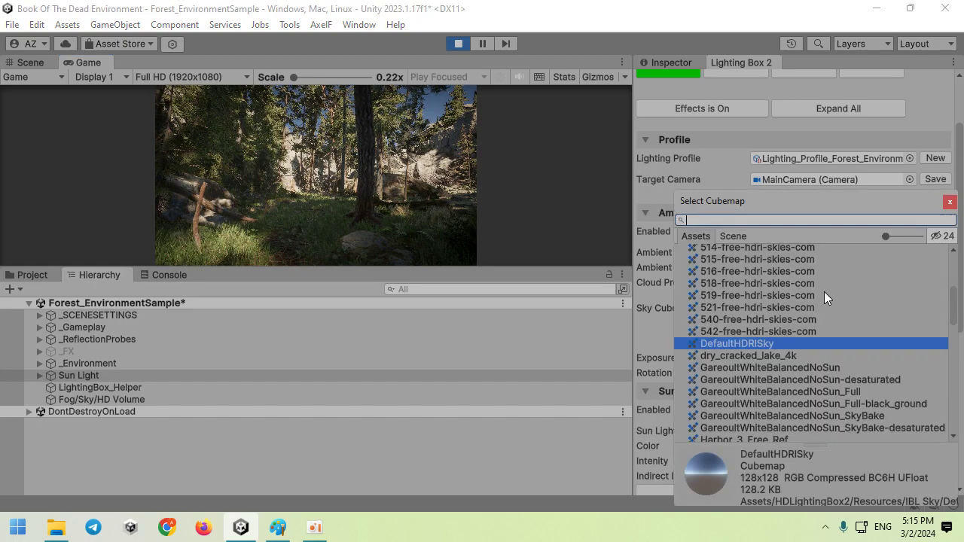
click(773, 329)
click(769, 318)
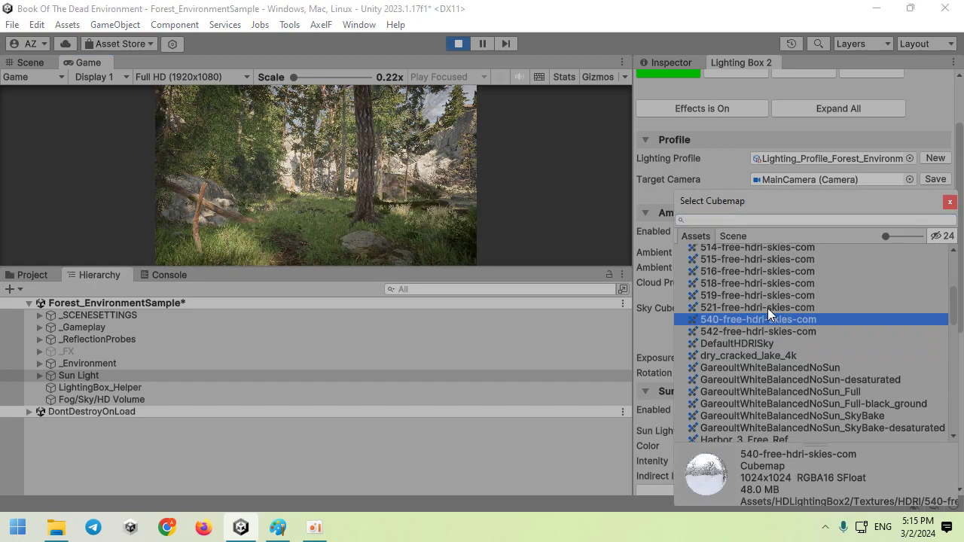
click(767, 308)
click(759, 274)
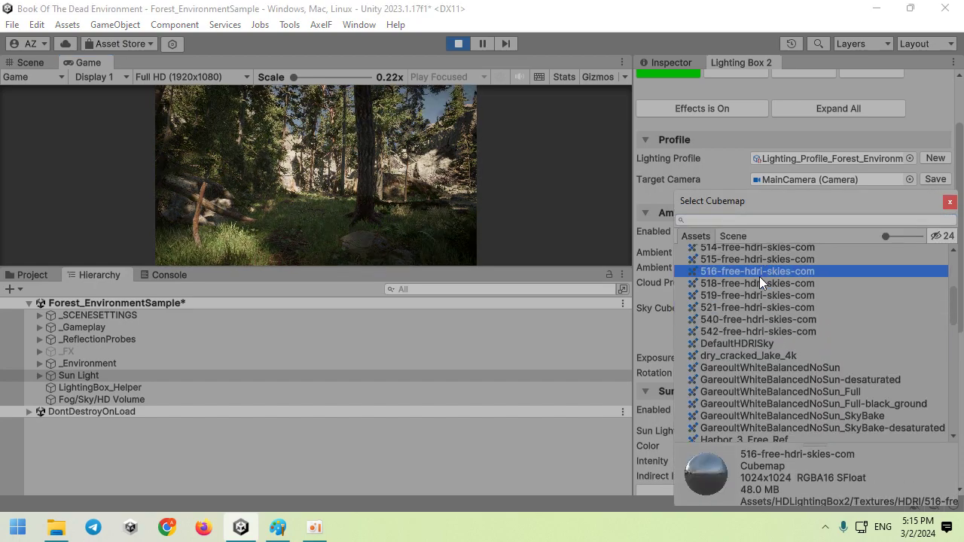
double_click(748, 345)
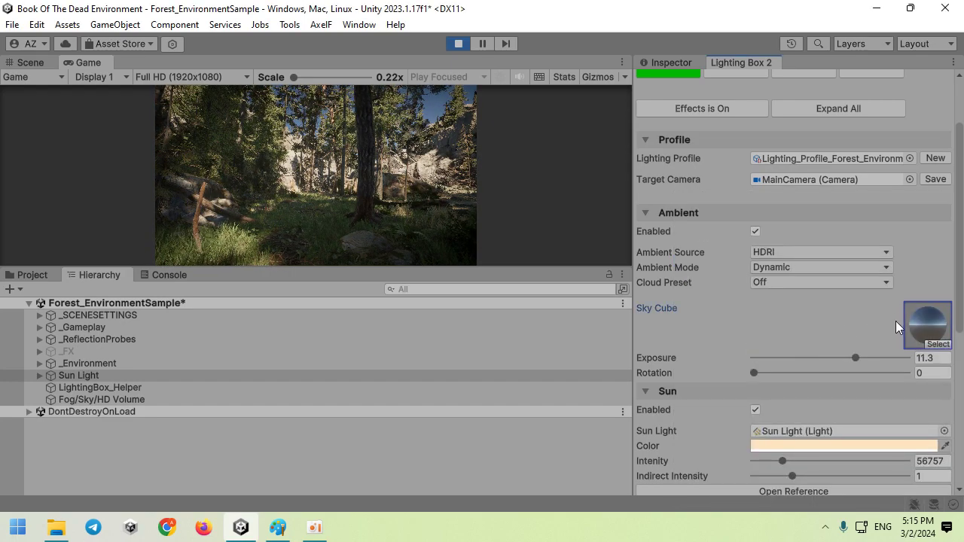
scroll(851, 264, up, 3)
click(805, 154)
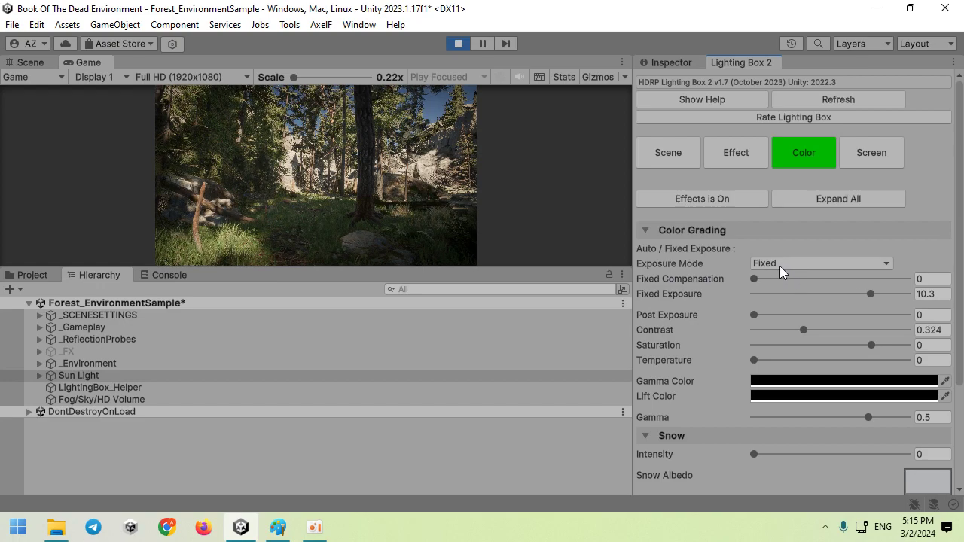
Step: Adjust the sky exposure and set Fixed Exposure to 9.28
drag(871, 293, 857, 295)
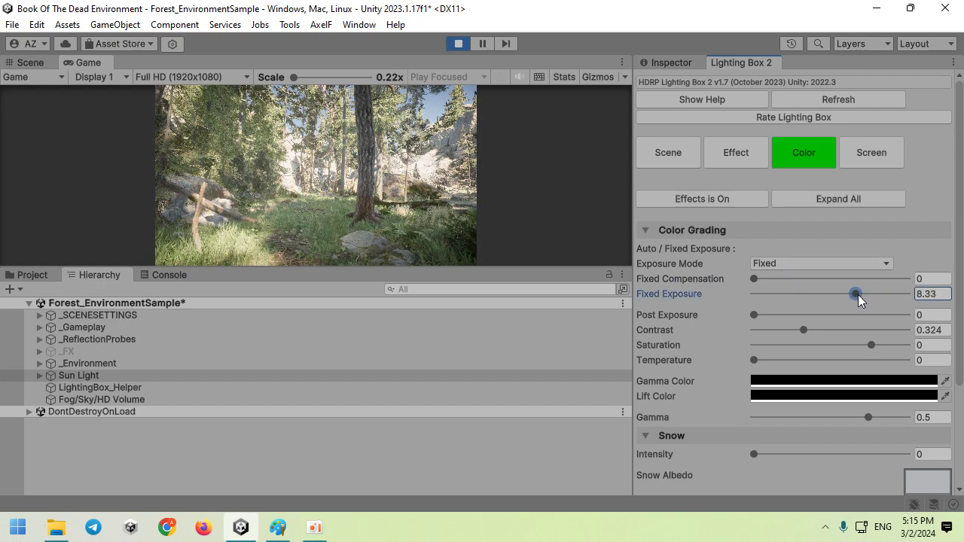
drag(563, 270, 555, 421)
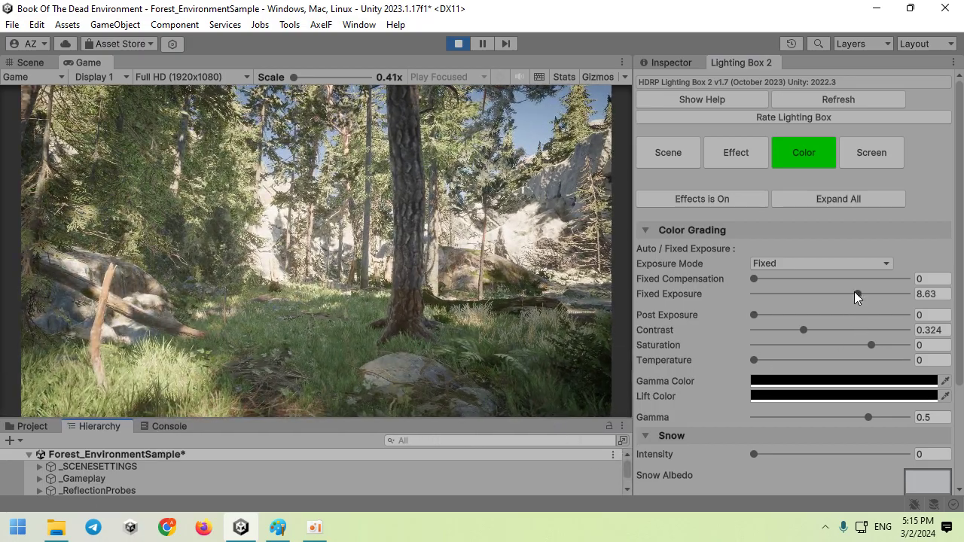
drag(856, 294, 862, 298)
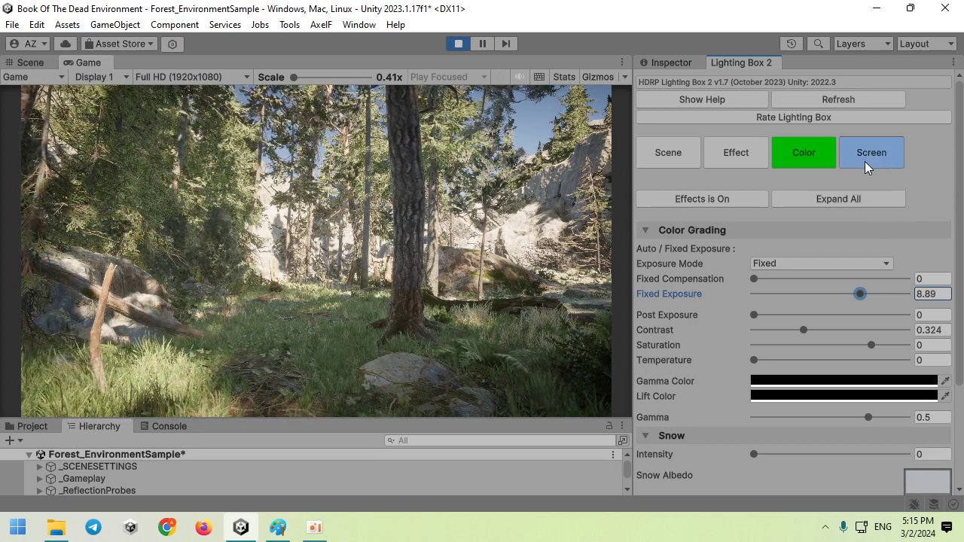
click(649, 147)
scroll(861, 388, down, 2)
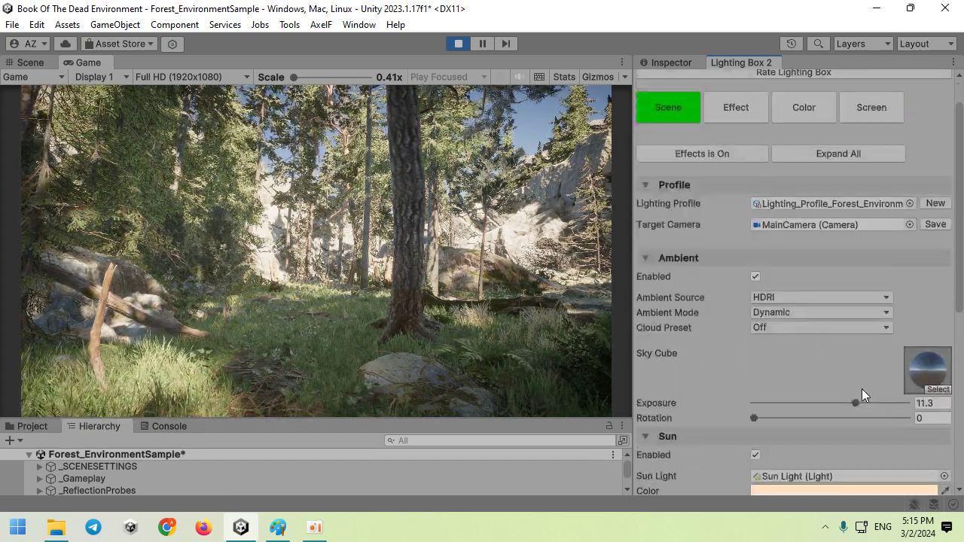
click(944, 405)
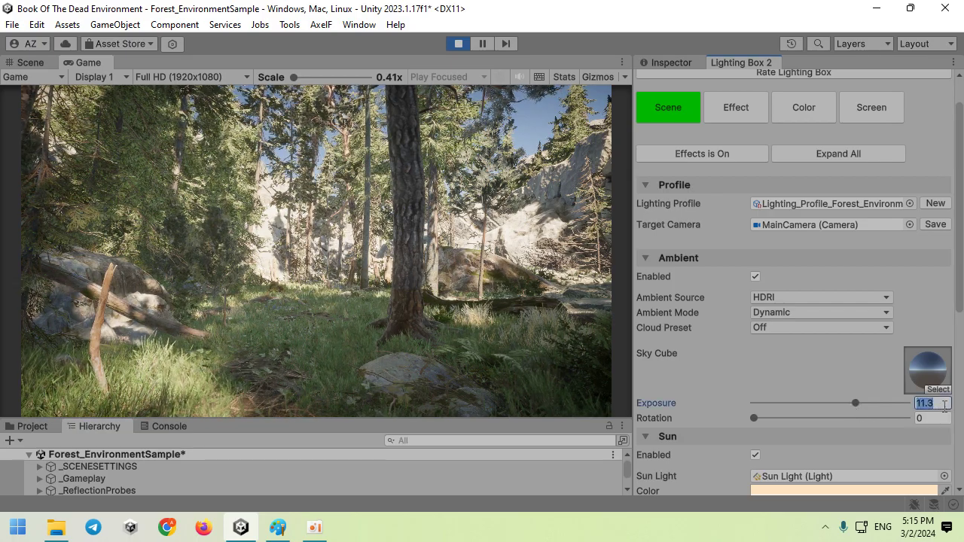
mouse_move(858, 403)
mouse_down()
mouse_move(890, 404)
mouse_move(856, 404)
mouse_up()
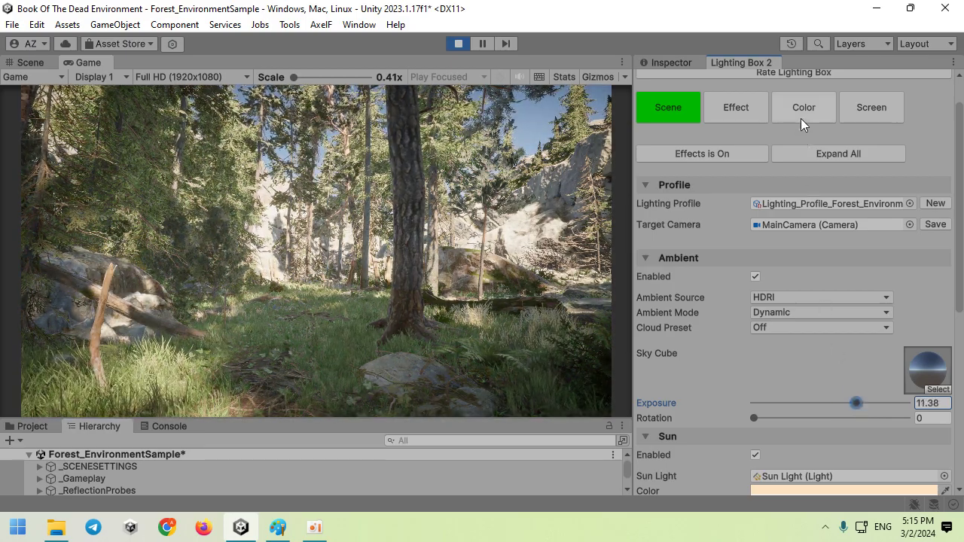
click(801, 118)
drag(858, 249, 863, 249)
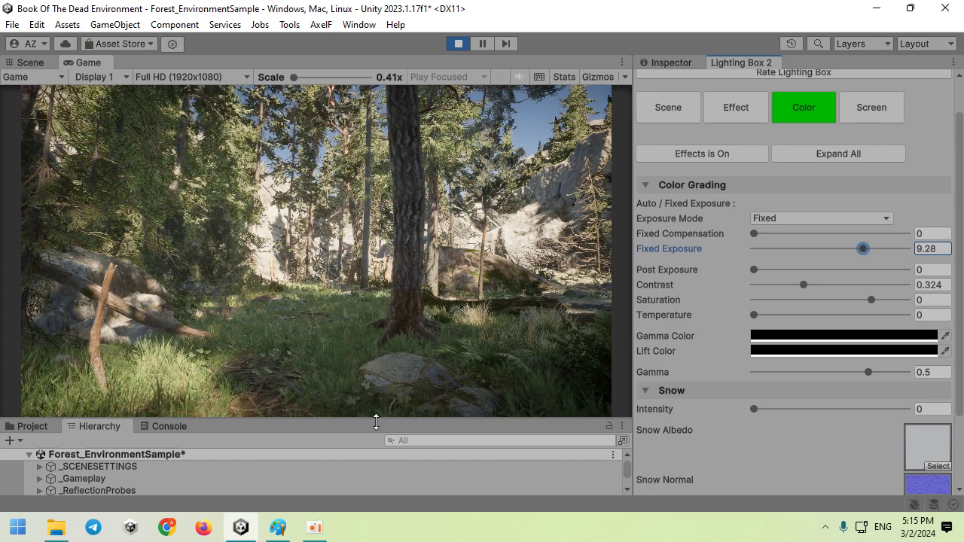
Step: Select the Sun Light and try a different Sun Intensity Multiplier
drag(377, 419, 316, 333)
click(143, 442)
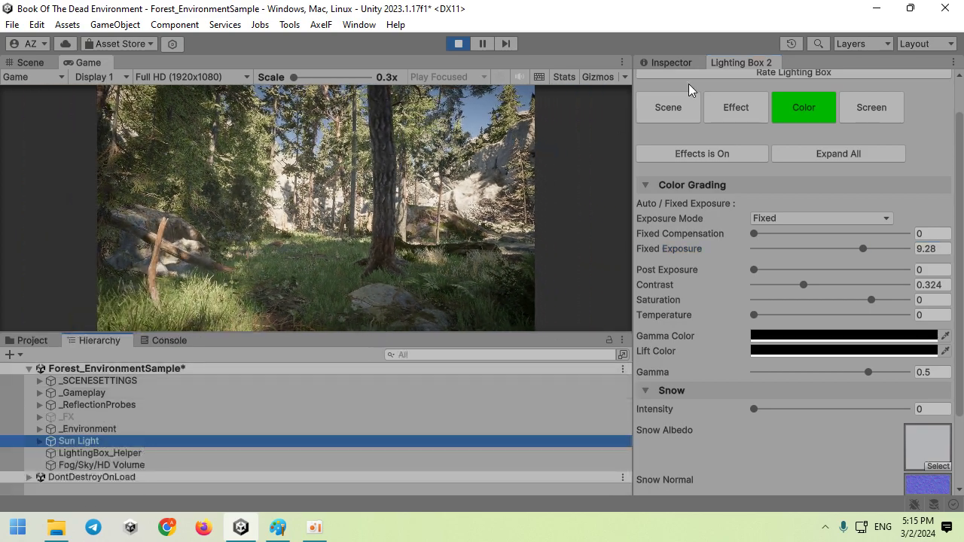
click(667, 64)
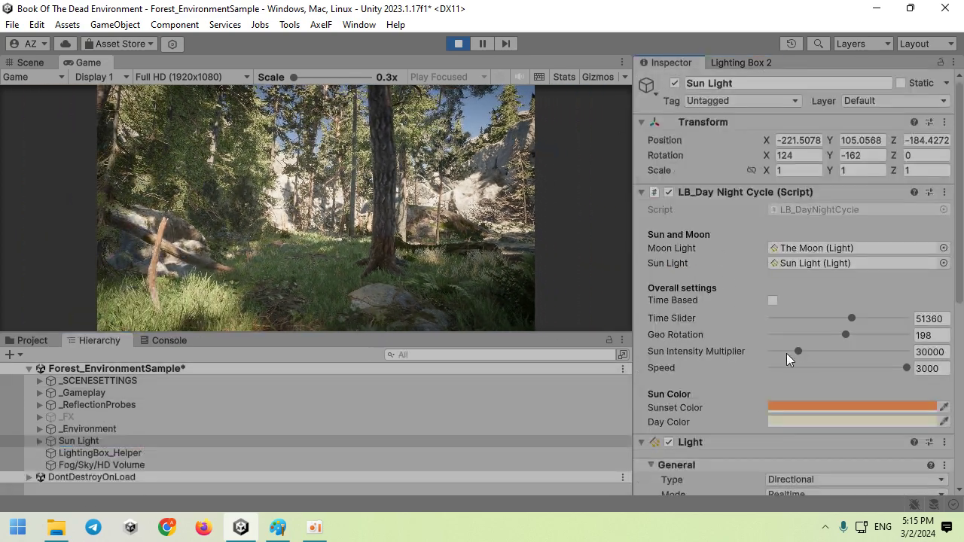
mouse_move(797, 352)
mouse_down()
mouse_move(776, 351)
mouse_move(798, 351)
mouse_up()
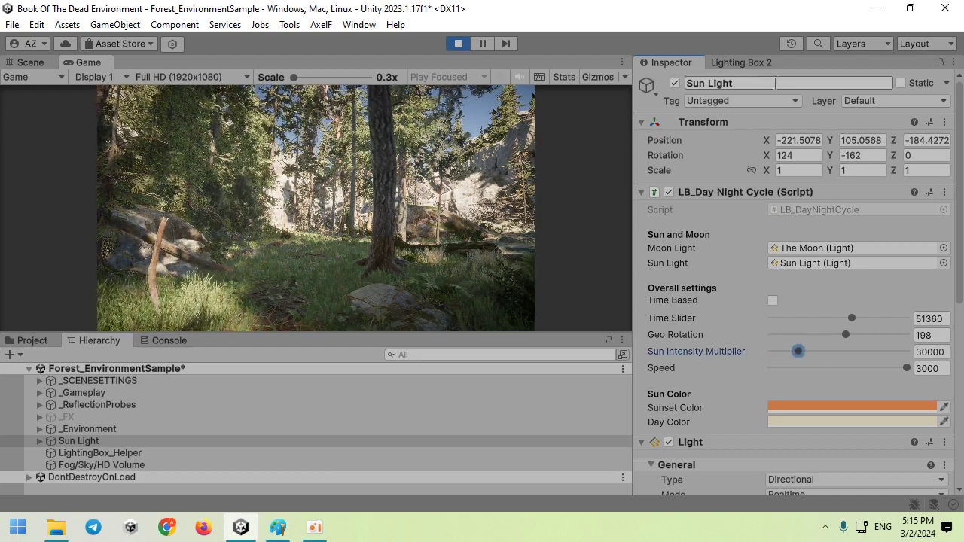
click(741, 62)
Step: Set vignette intensity to 0.3, and enable chromatic aberration and ambient occlusion at intensity 2
click(864, 153)
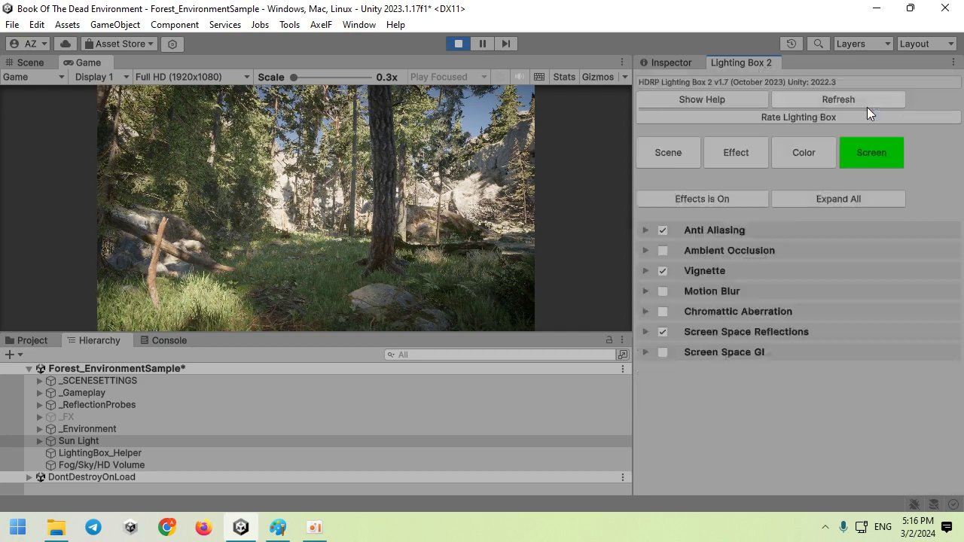
click(701, 273)
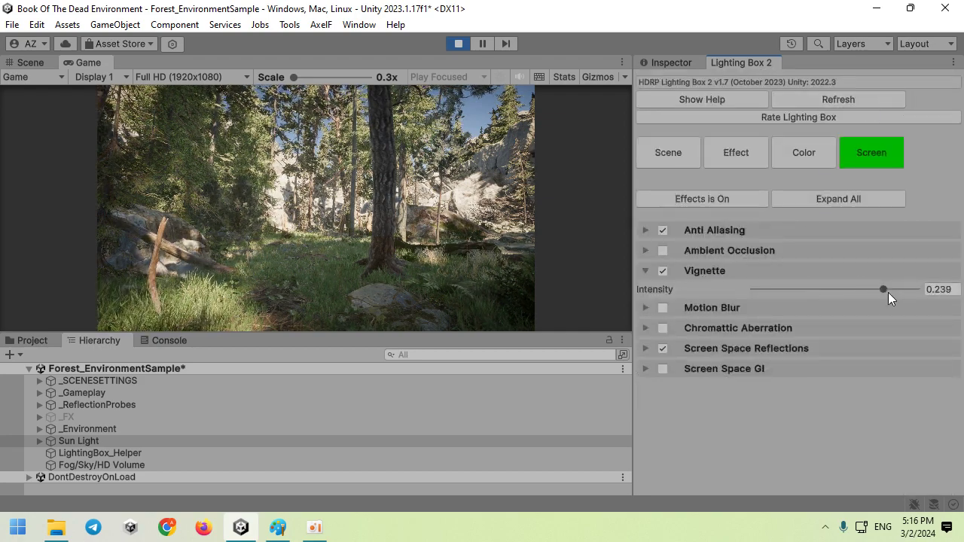
drag(887, 293, 919, 292)
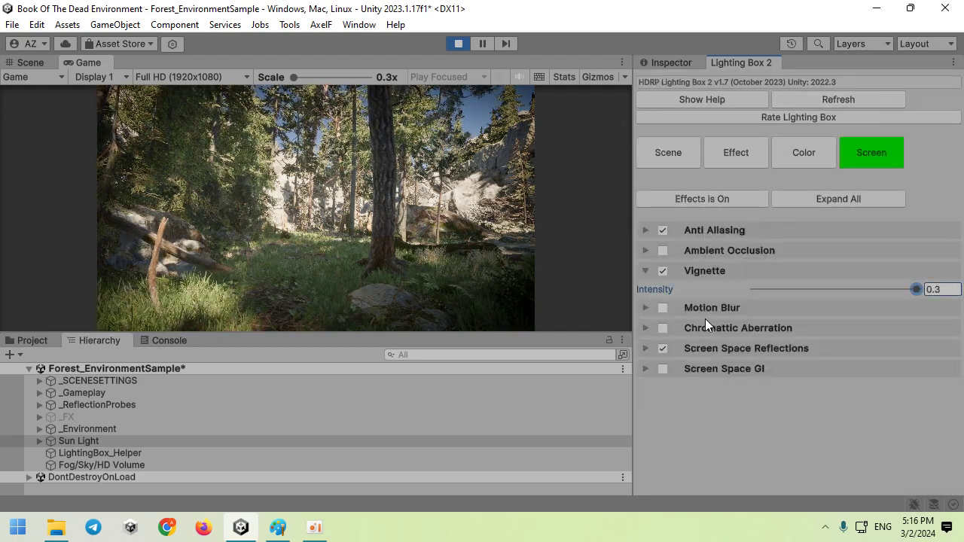
click(663, 327)
click(707, 251)
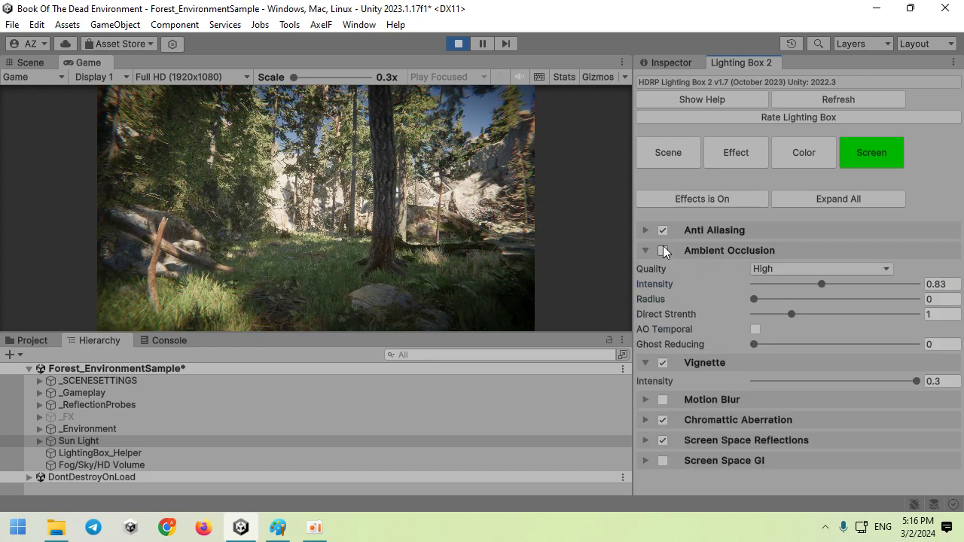
click(662, 250)
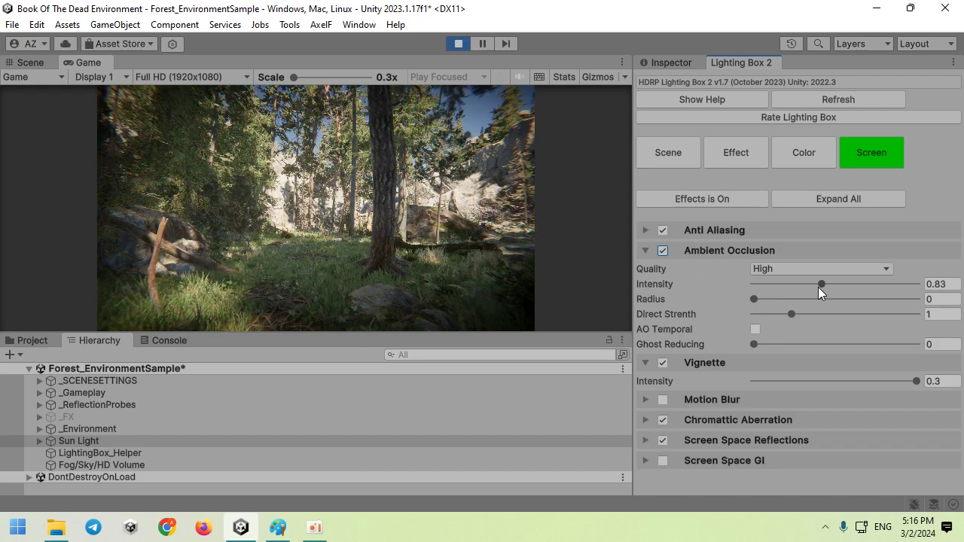
drag(821, 284, 919, 284)
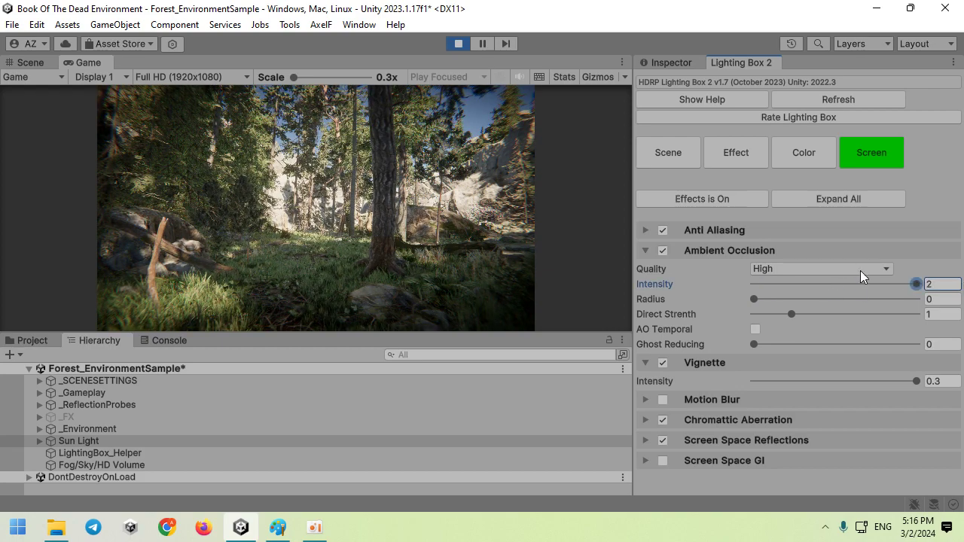
Step: Lower the fixed exposure and tune the ambient occlusion radius and intensity
click(783, 154)
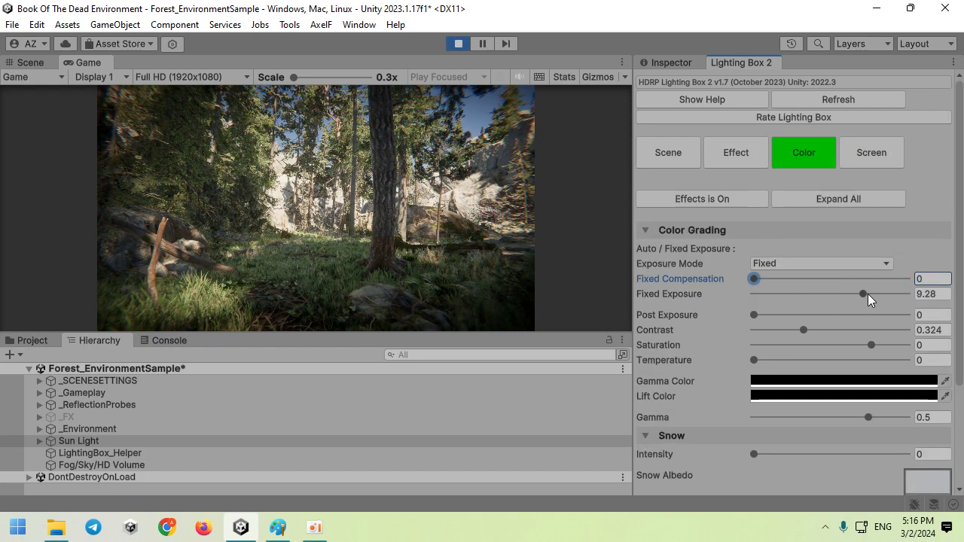
drag(868, 293, 848, 295)
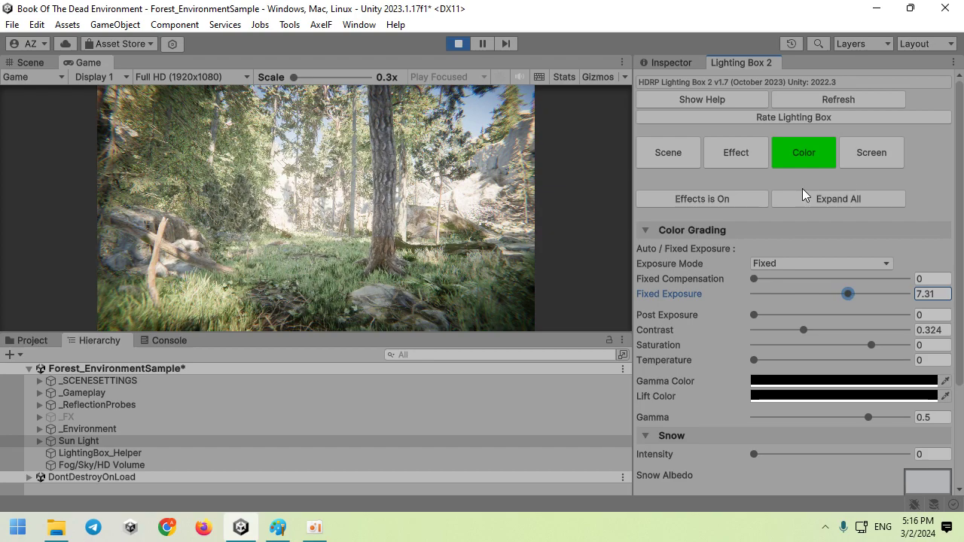
click(873, 158)
mouse_move(759, 299)
mouse_down()
mouse_move(799, 304)
mouse_move(781, 302)
mouse_up()
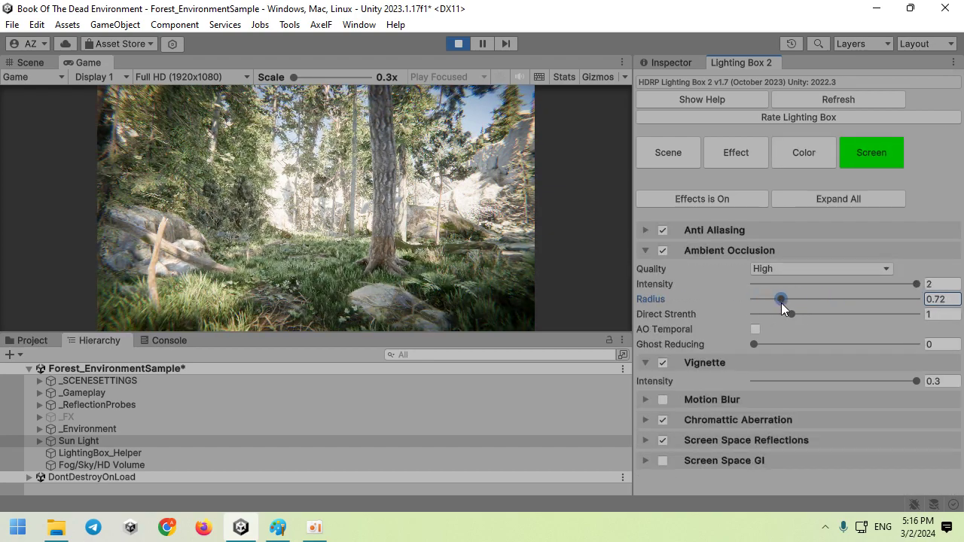
mouse_move(781, 302)
mouse_down()
mouse_move(743, 307)
mouse_move(781, 308)
mouse_up()
mouse_move(909, 281)
mouse_down()
mouse_move(765, 286)
mouse_move(875, 284)
mouse_up()
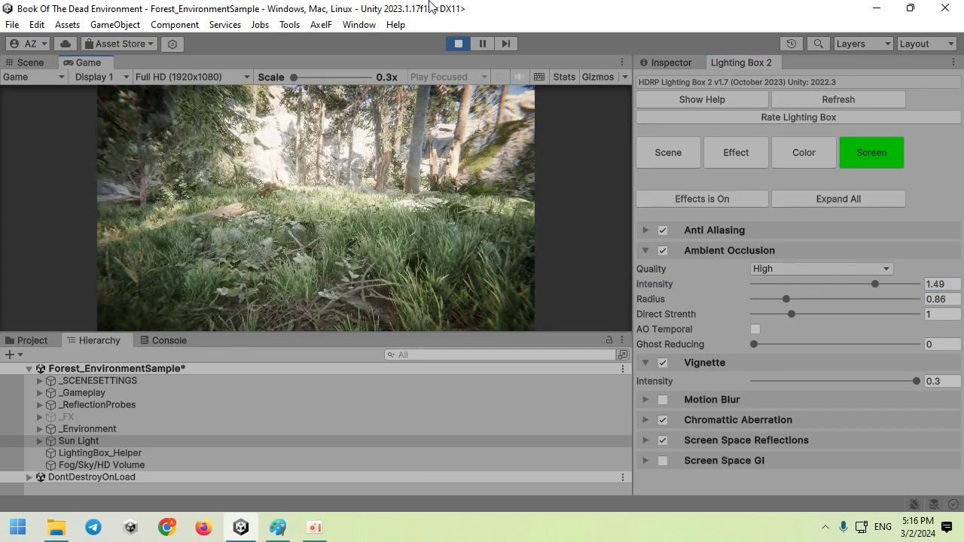
Step: Settle ambient occlusion at intensity 2, radius 0.96, and set Fixed Exposure to 8.1
click(660, 252)
click(660, 252)
click(874, 284)
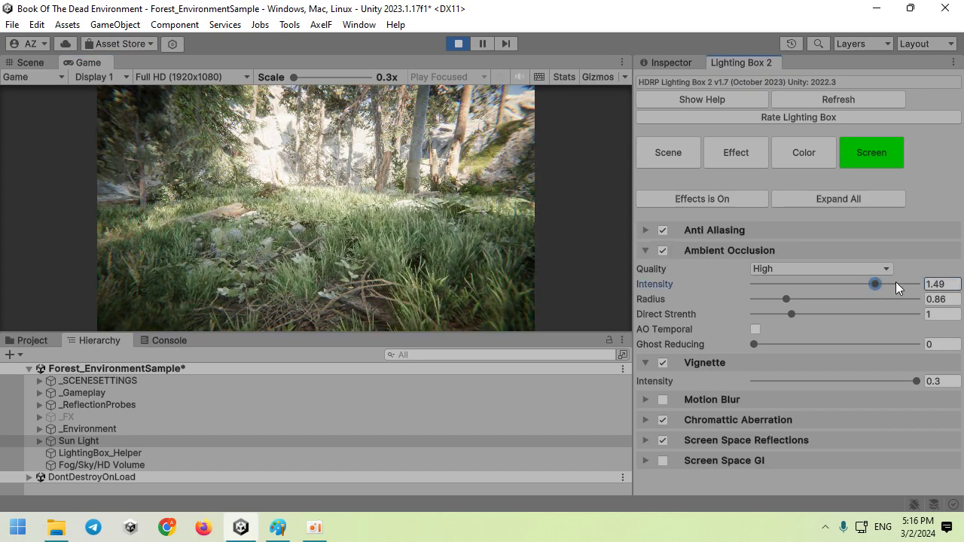
mouse_move(895, 284)
mouse_down()
mouse_move(770, 275)
mouse_move(907, 284)
mouse_up()
mouse_move(783, 299)
mouse_down()
mouse_move(808, 304)
mouse_move(790, 299)
mouse_up()
drag(908, 284, 962, 290)
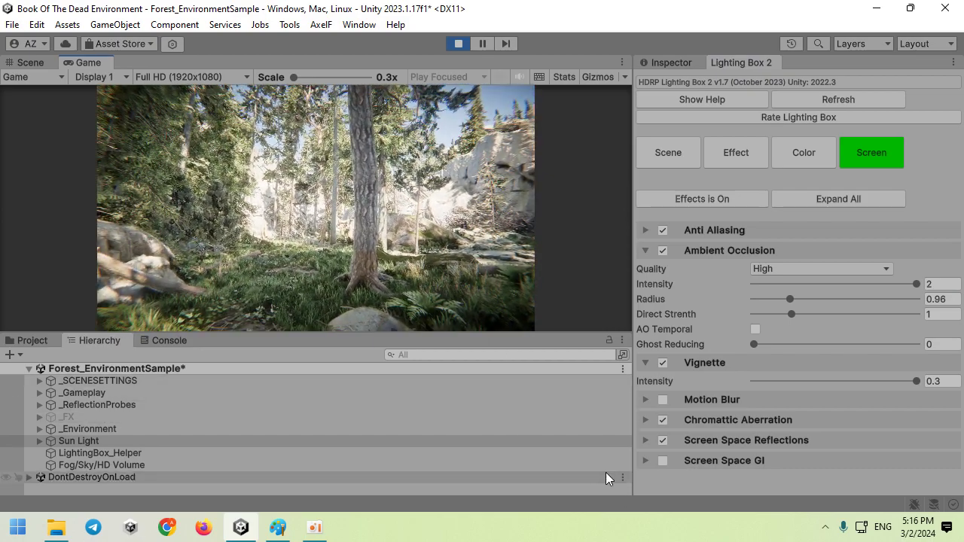
click(801, 154)
mouse_move(847, 294)
mouse_down()
mouse_move(868, 296)
mouse_move(854, 295)
mouse_up()
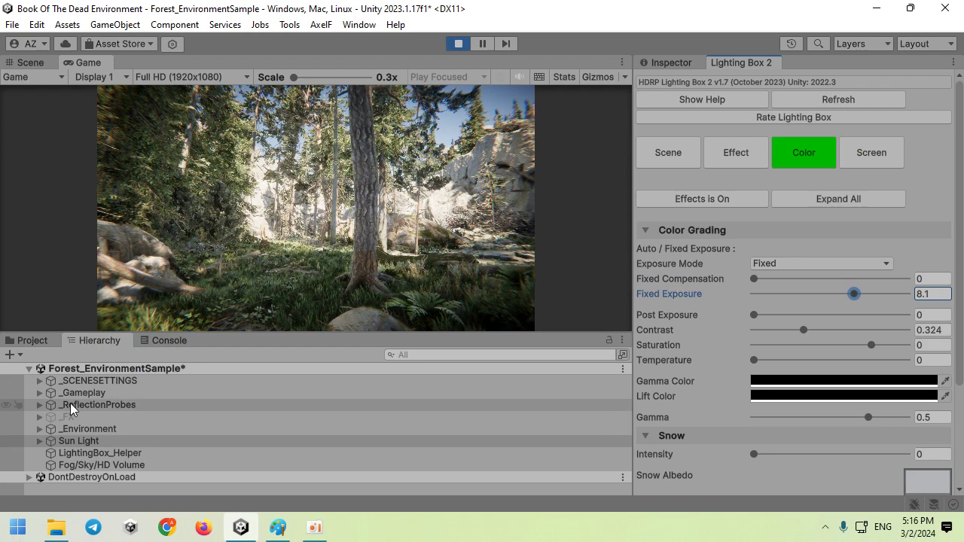
Step: Select all 29 probes under _ReflectionProbes and bake all reflection probes
click(40, 405)
scroll(146, 435, down, 5)
scroll(202, 452, down, 3)
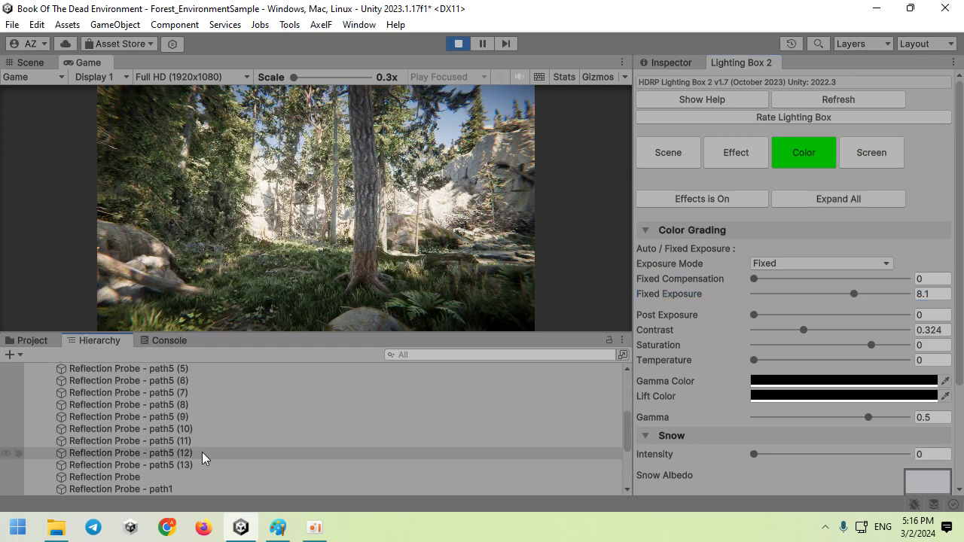
scroll(202, 452, down, 3)
shift+click(177, 439)
click(678, 59)
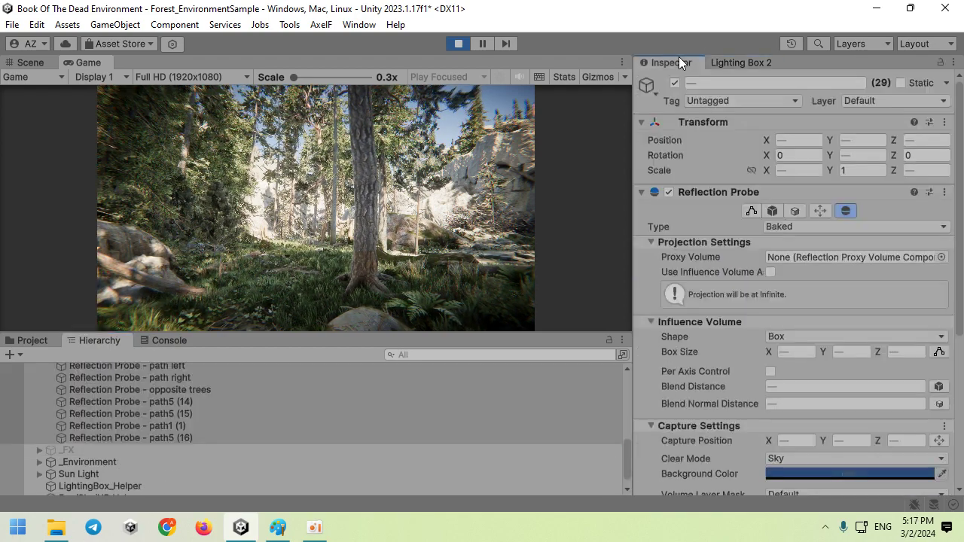
scroll(877, 375, down, 5)
scroll(877, 376, down, 1)
click(939, 423)
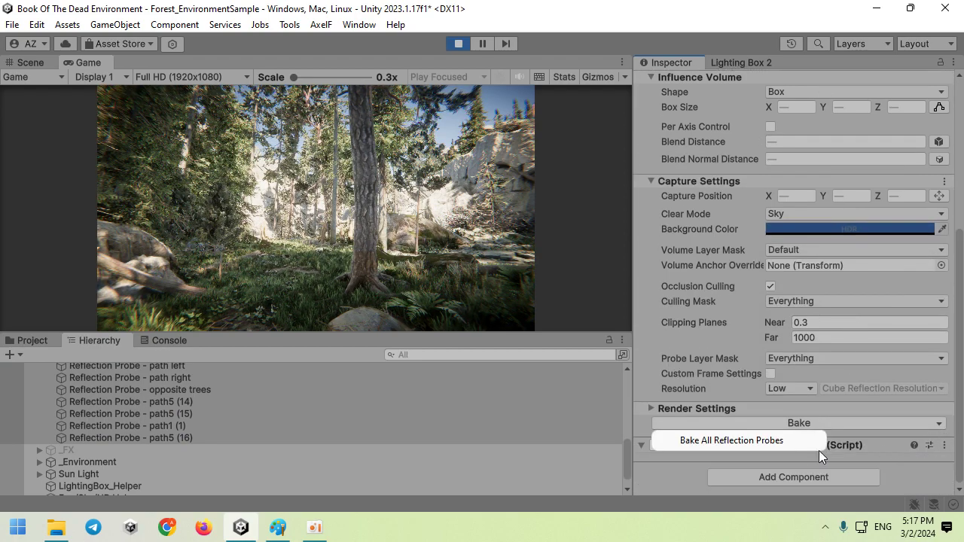
click(782, 443)
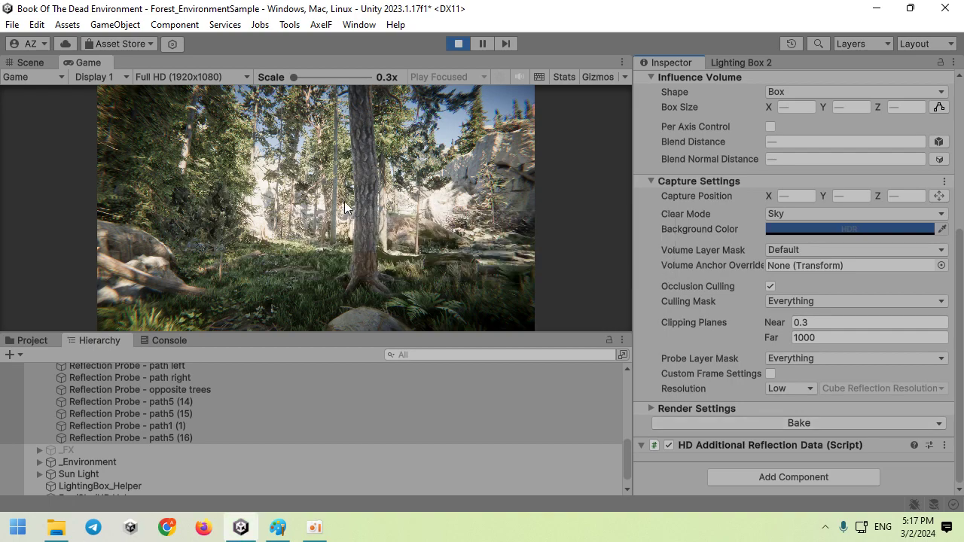
click(743, 63)
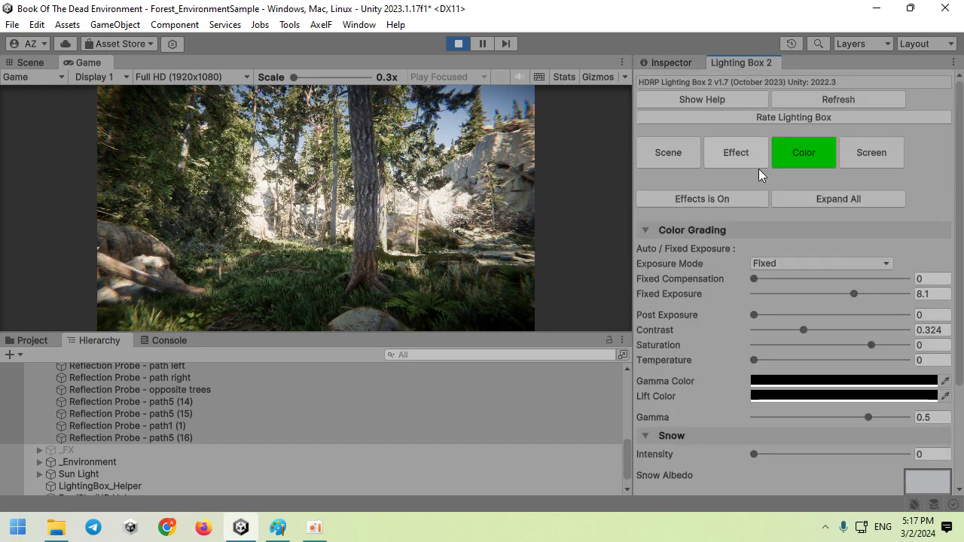
click(747, 150)
Step: Enable fog with max height 700, base height 100 and attenuation distance 75
click(662, 229)
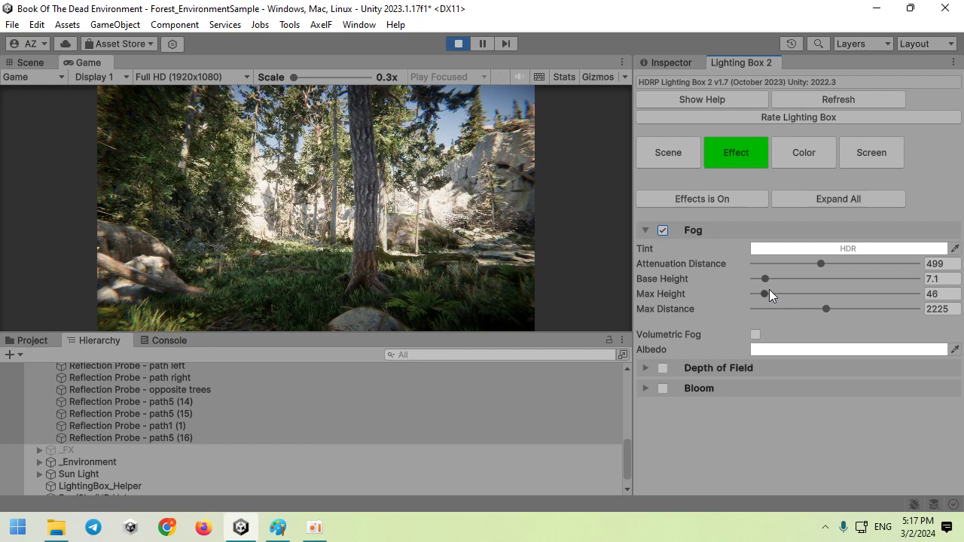
drag(766, 293, 921, 279)
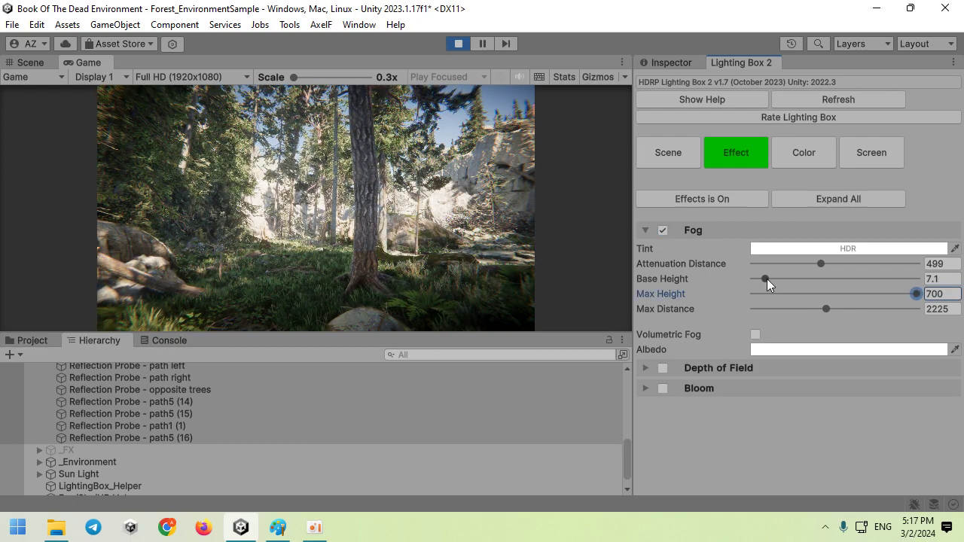
drag(764, 279, 920, 279)
mouse_move(824, 264)
mouse_down()
mouse_move(759, 273)
mouse_move(764, 263)
mouse_up()
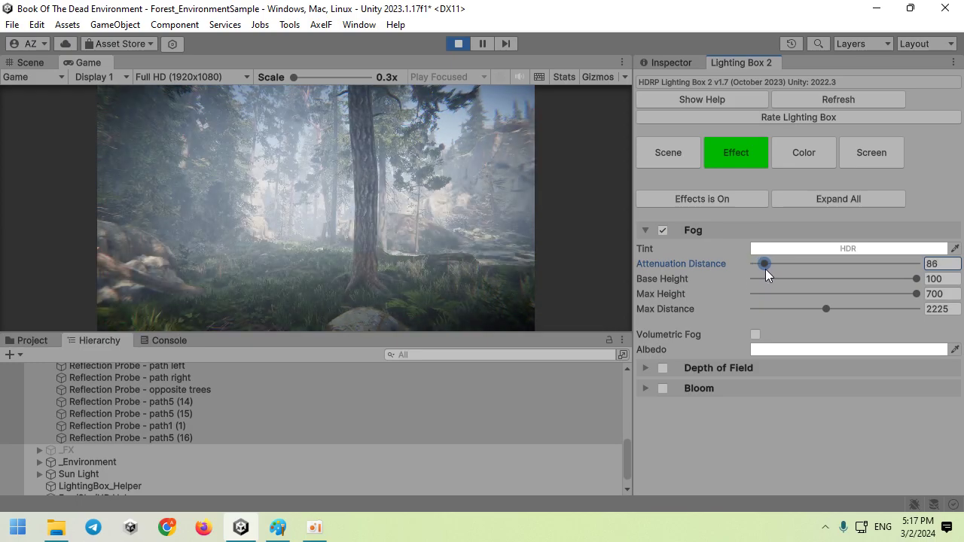
text(75)
click(458, 224)
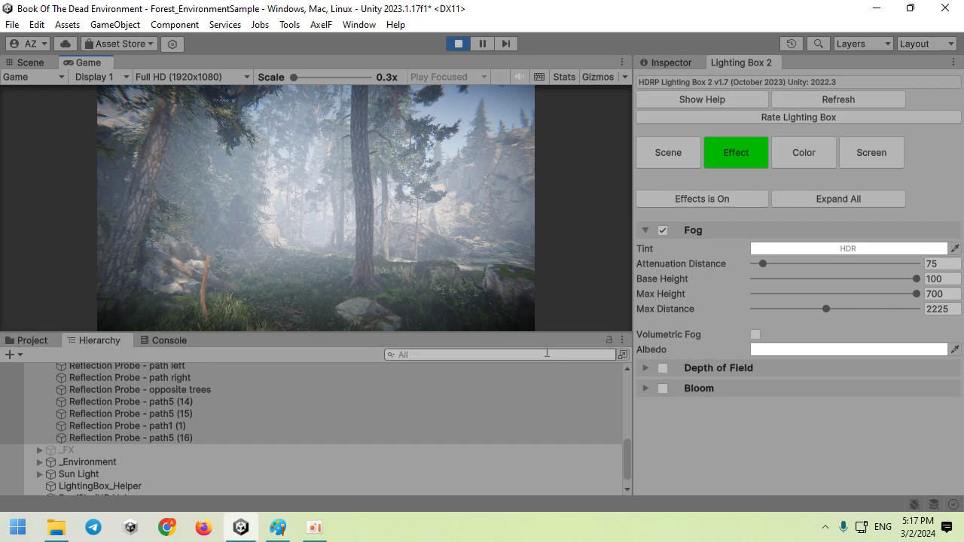
scroll(203, 397, down, 2)
Step: Raise the Sun Light's LB_Day Night Cycle Sun Intensity Multiplier from 30000 to 54167
click(98, 454)
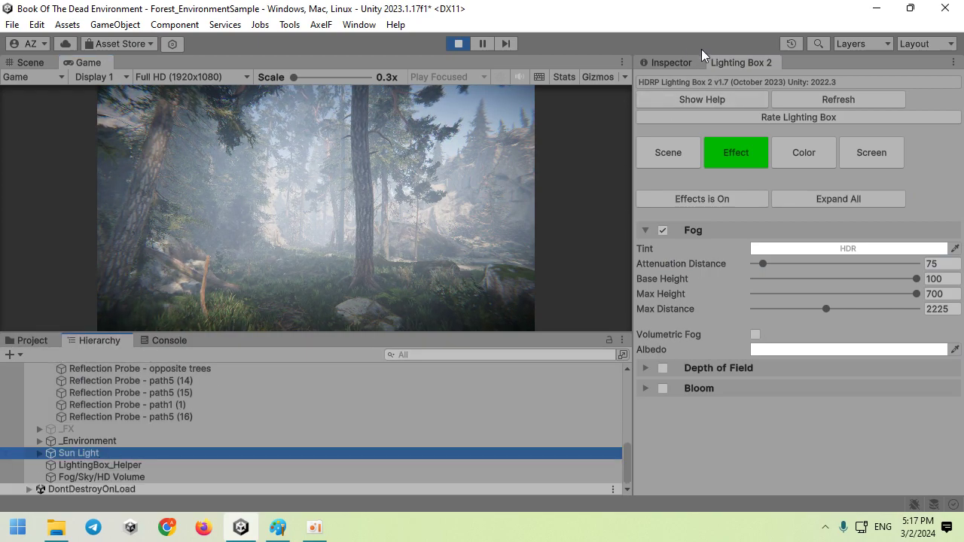
click(687, 63)
scroll(794, 309, up, 5)
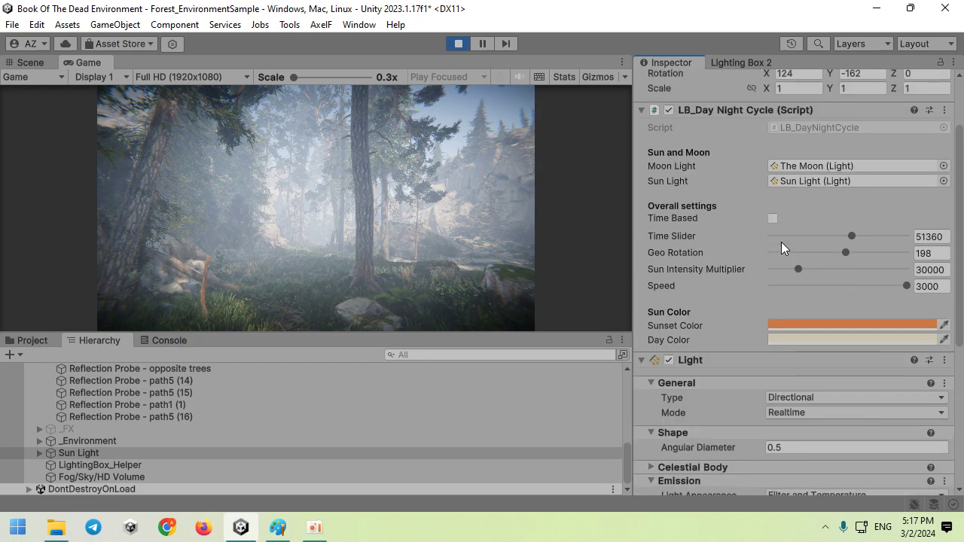
mouse_move(799, 269)
mouse_down()
mouse_move(836, 272)
mouse_move(760, 270)
mouse_move(819, 268)
mouse_up()
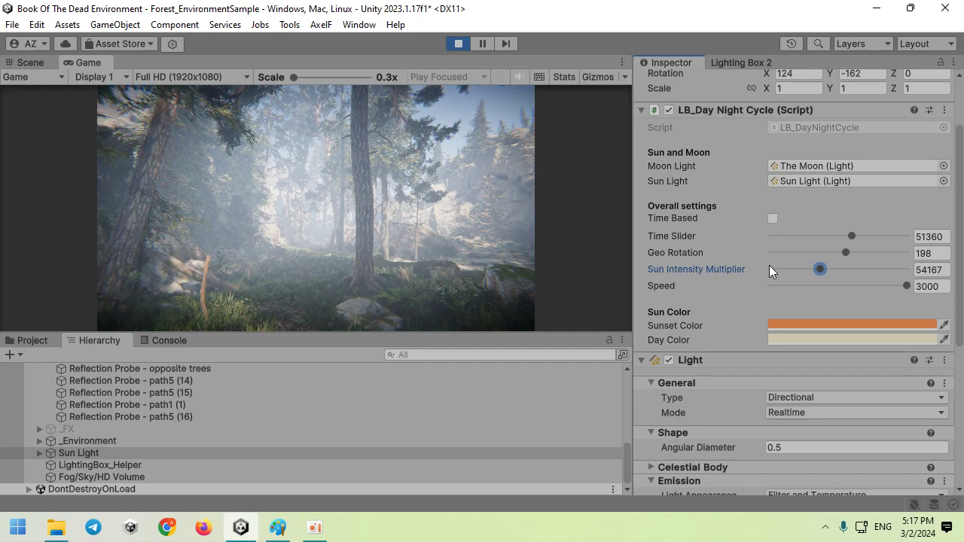
Step: Set the Lighting Box 2 fog base height to 61.6 and attenuation distance to 26
click(715, 60)
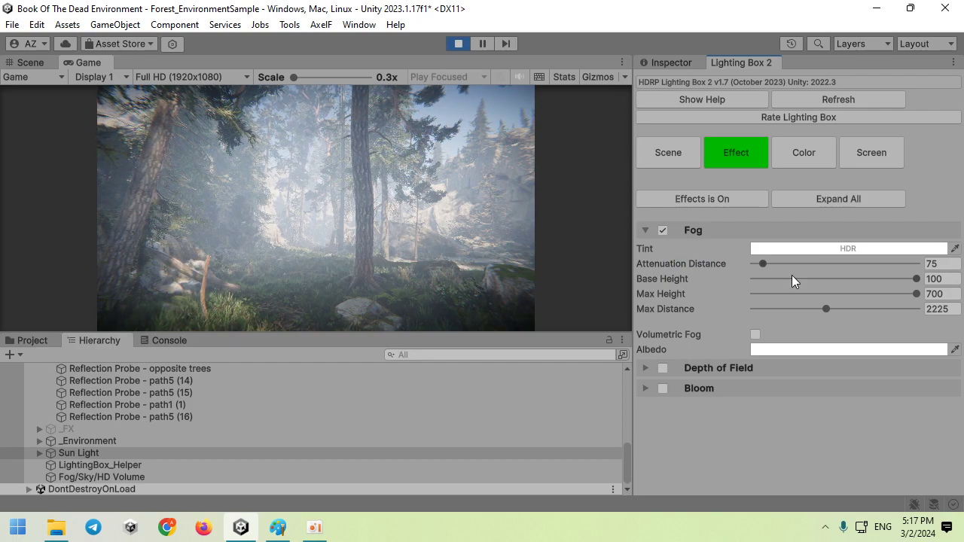
mouse_move(904, 280)
mouse_down()
mouse_move(954, 284)
mouse_move(853, 280)
mouse_up()
mouse_move(916, 294)
mouse_down()
mouse_move(774, 287)
mouse_move(962, 294)
mouse_up()
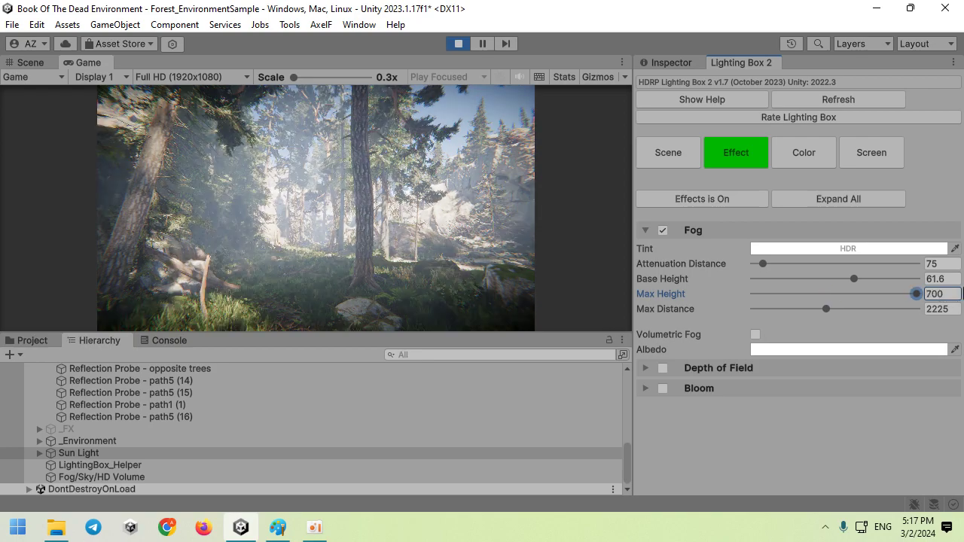
drag(809, 260, 758, 262)
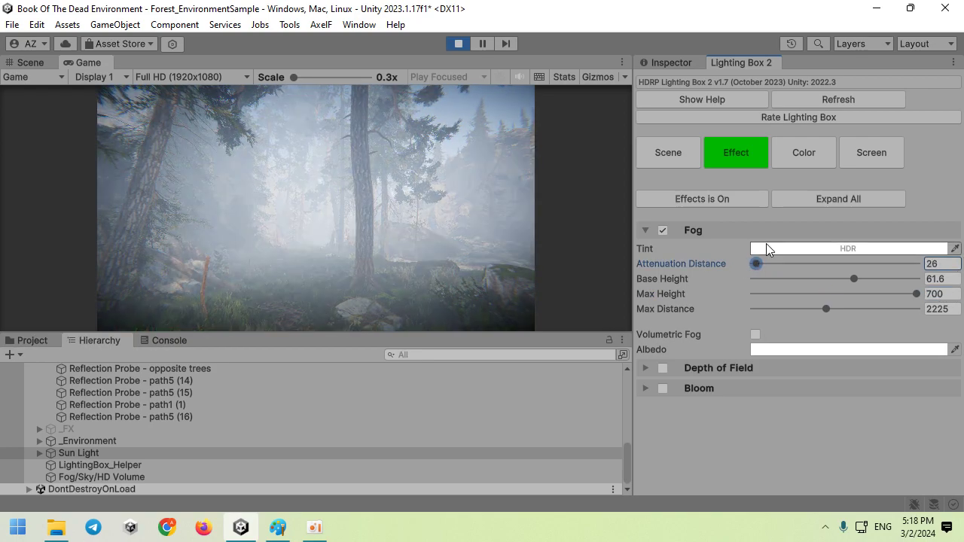
click(778, 256)
mouse_move(833, 192)
mouse_down()
mouse_move(796, 258)
mouse_move(802, 269)
mouse_up()
drag(861, 220, 840, 194)
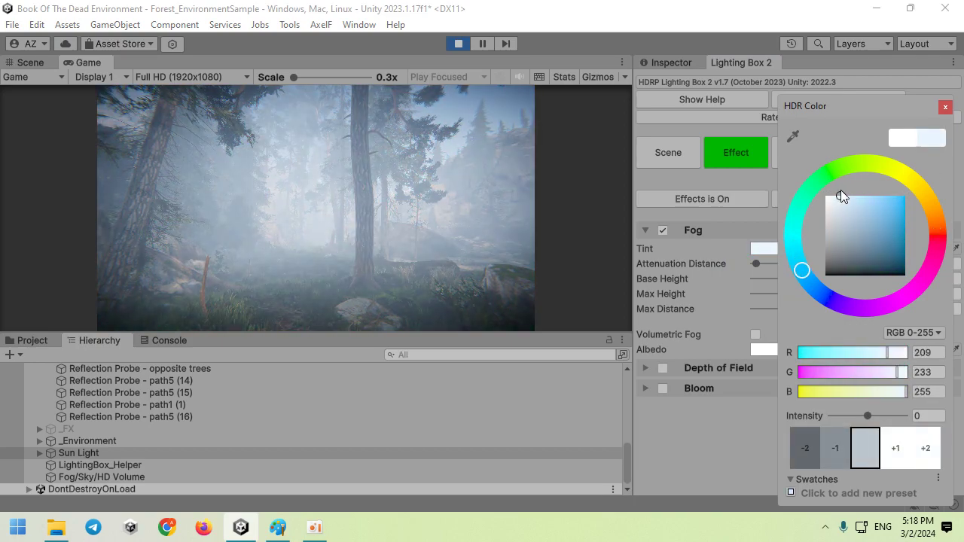
drag(927, 198, 762, 326)
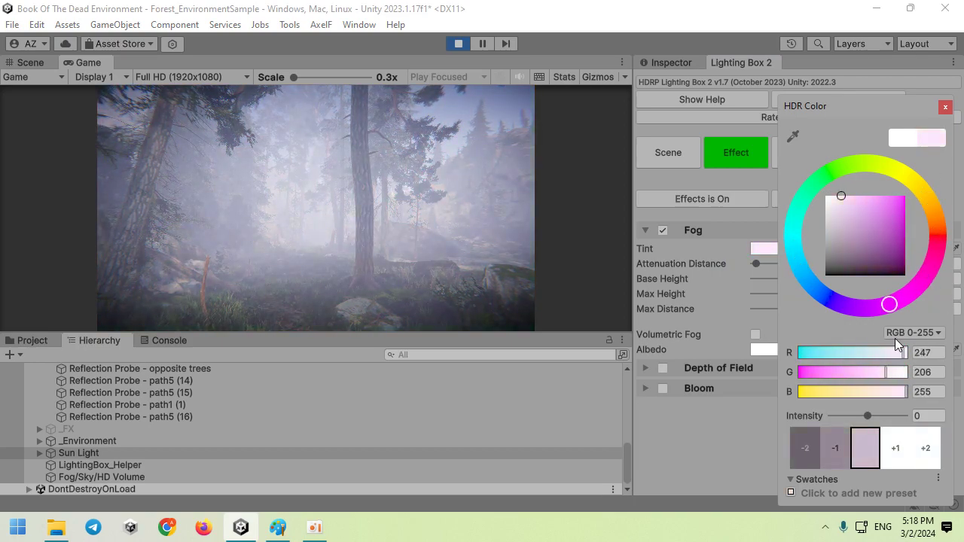
drag(829, 219, 850, 196)
mouse_move(856, 160)
mouse_down()
mouse_move(880, 307)
mouse_move(776, 184)
mouse_up()
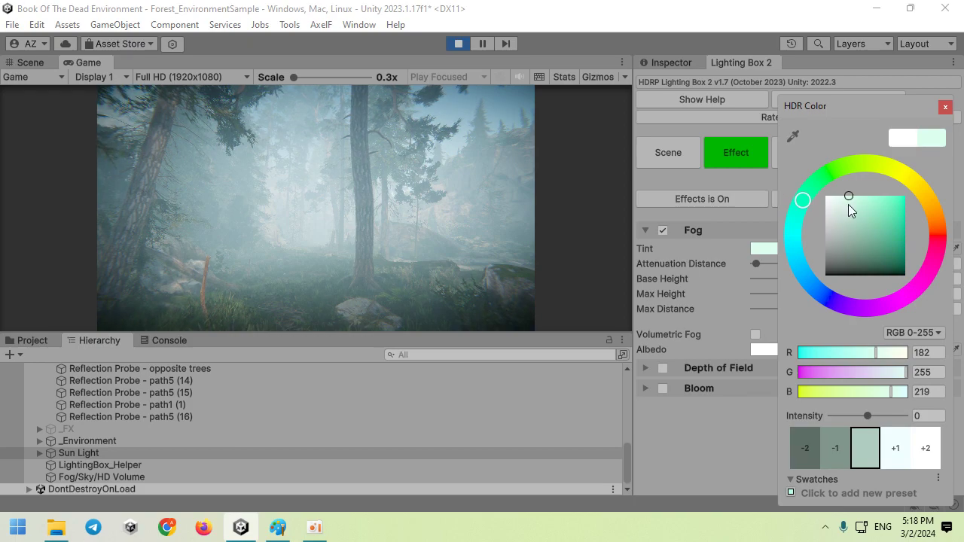
drag(848, 204, 825, 195)
click(711, 265)
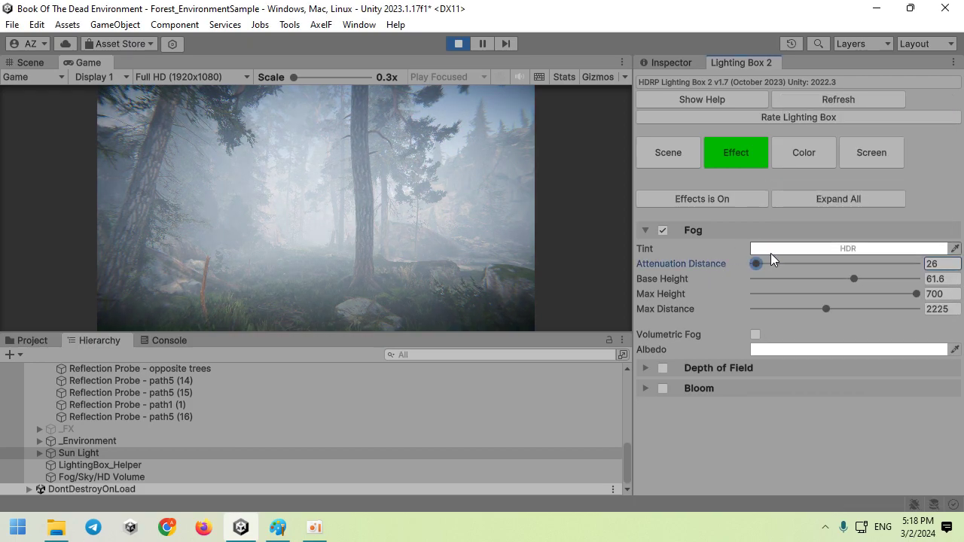
Step: Turn on volumetric fog, raise the Sun Light's Volumetrics Multiplier, and set fog attenuation to 1200
click(754, 336)
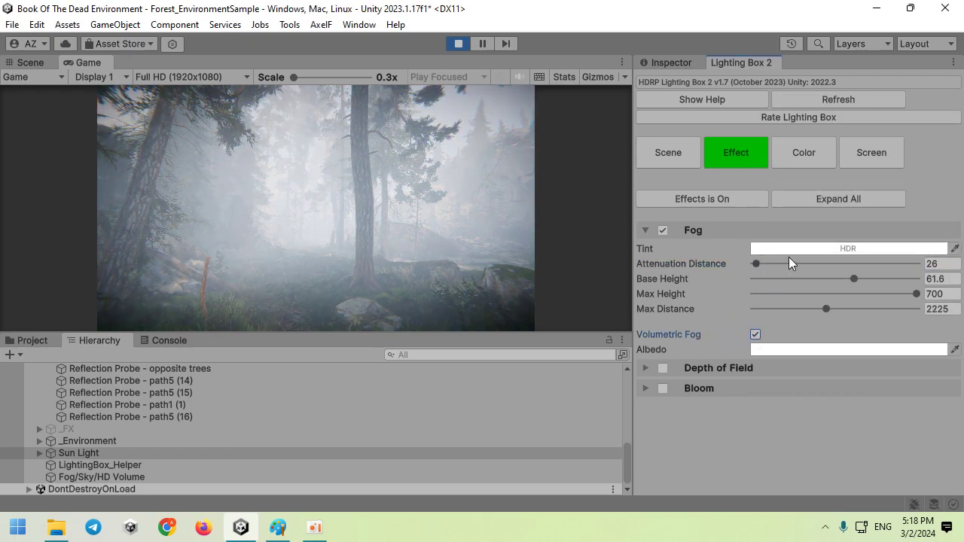
drag(784, 268, 747, 263)
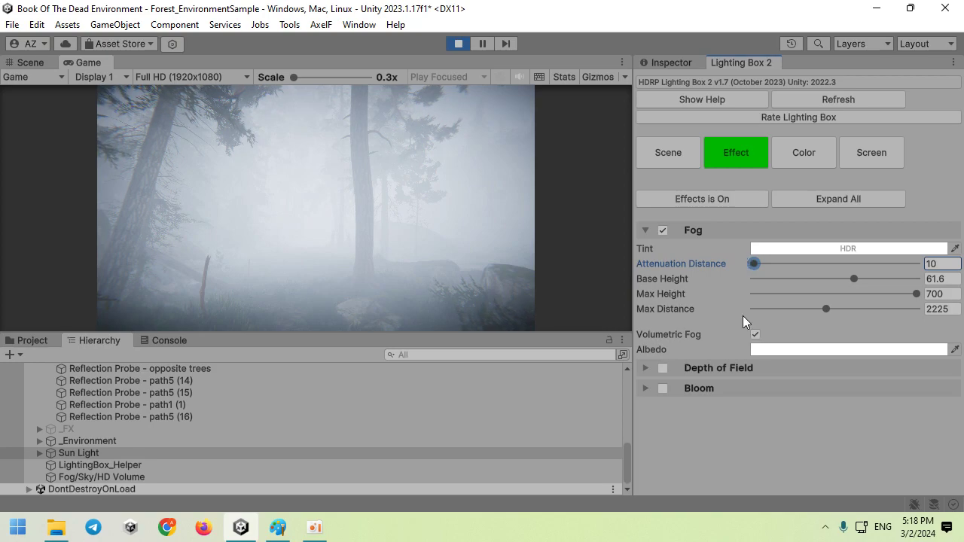
click(79, 452)
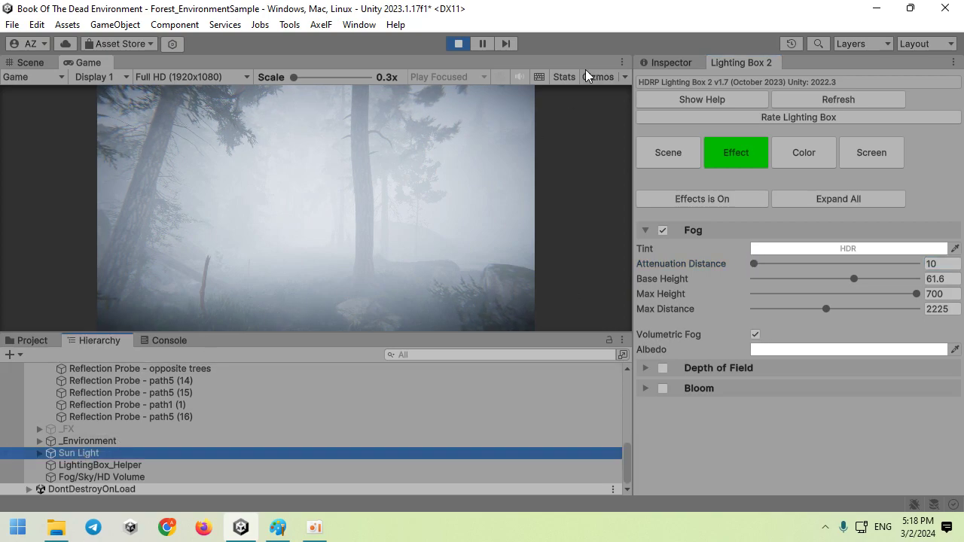
click(674, 64)
scroll(779, 255, down, 5)
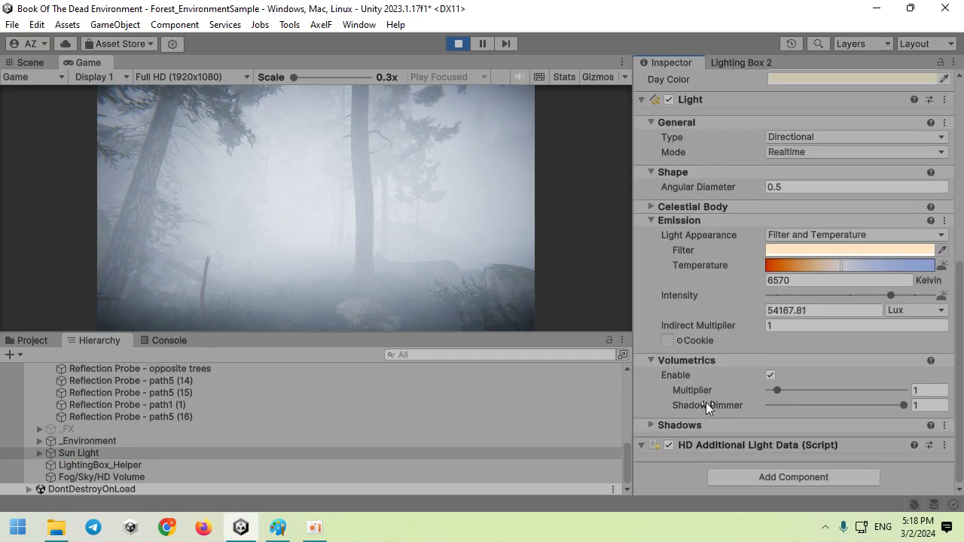
mouse_move(779, 391)
mouse_down()
mouse_move(893, 390)
mouse_move(846, 390)
mouse_up()
click(731, 62)
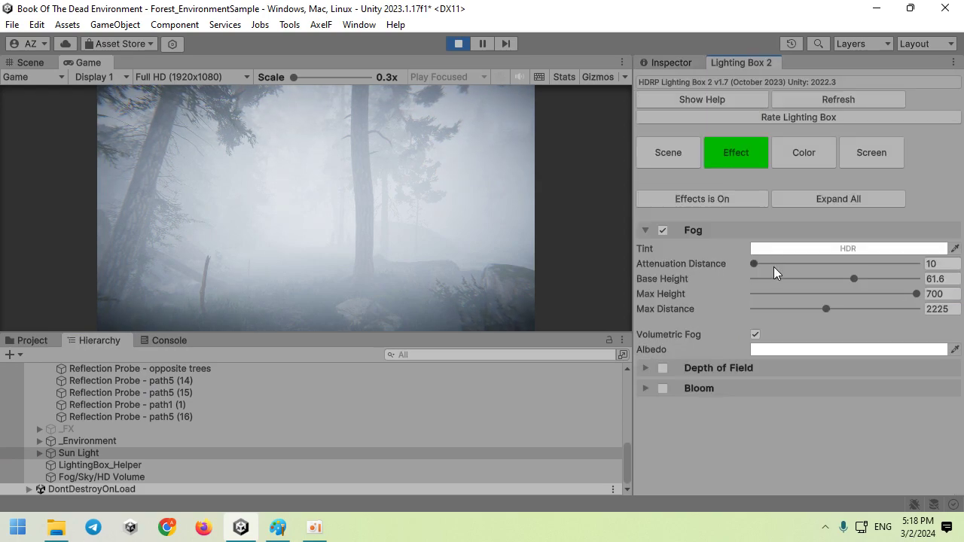
drag(753, 262, 918, 260)
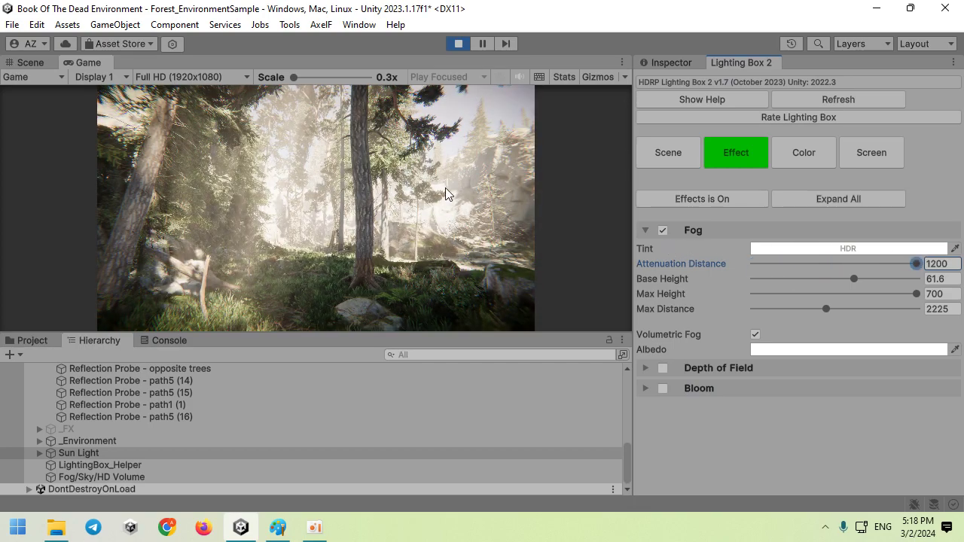
Step: Lower the sun's Volumetrics Multiplier, then set Time Slider 55680 and Geo Rotation 318
click(666, 63)
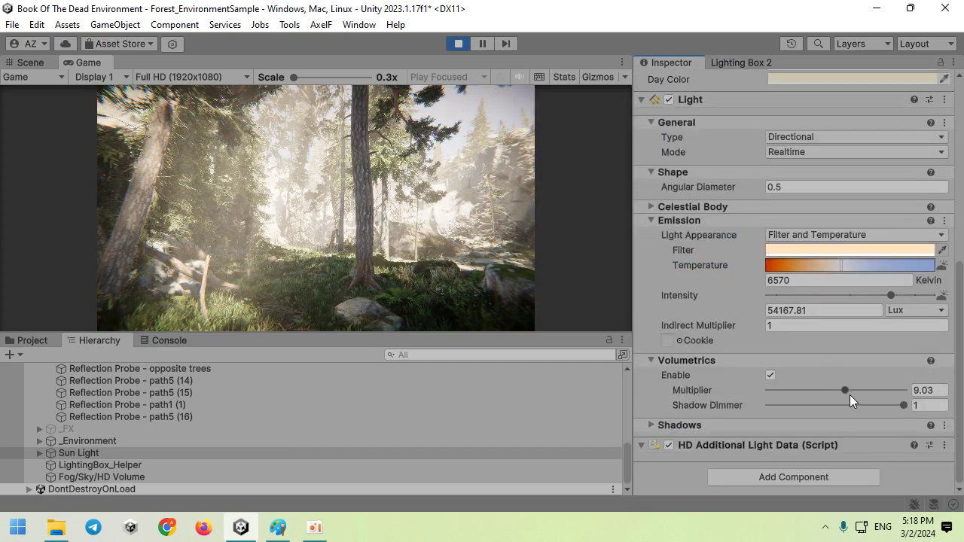
mouse_move(848, 391)
mouse_down()
mouse_move(822, 392)
mouse_move(881, 390)
mouse_up()
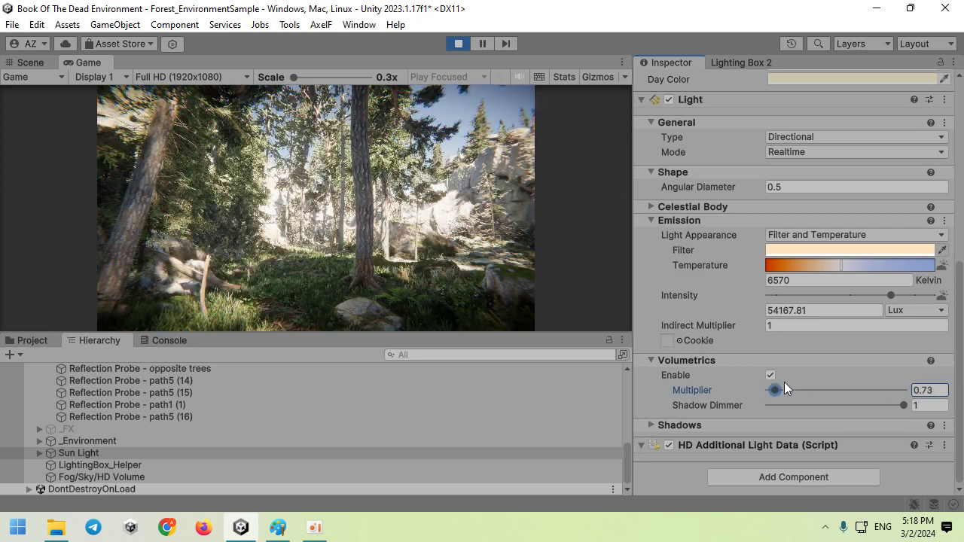
scroll(725, 266, up, 5)
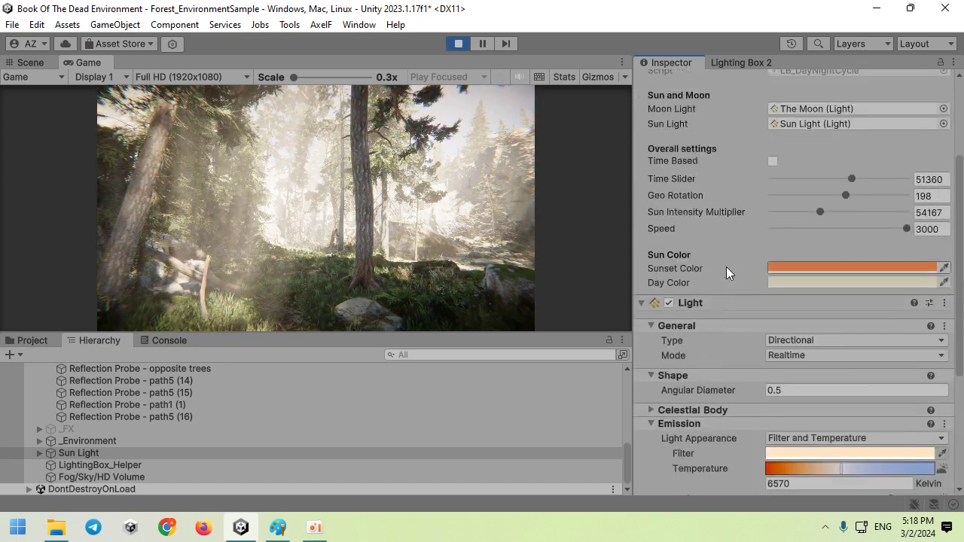
scroll(822, 236, up, 1)
mouse_move(844, 219)
mouse_down()
mouse_move(816, 218)
mouse_move(856, 236)
mouse_up()
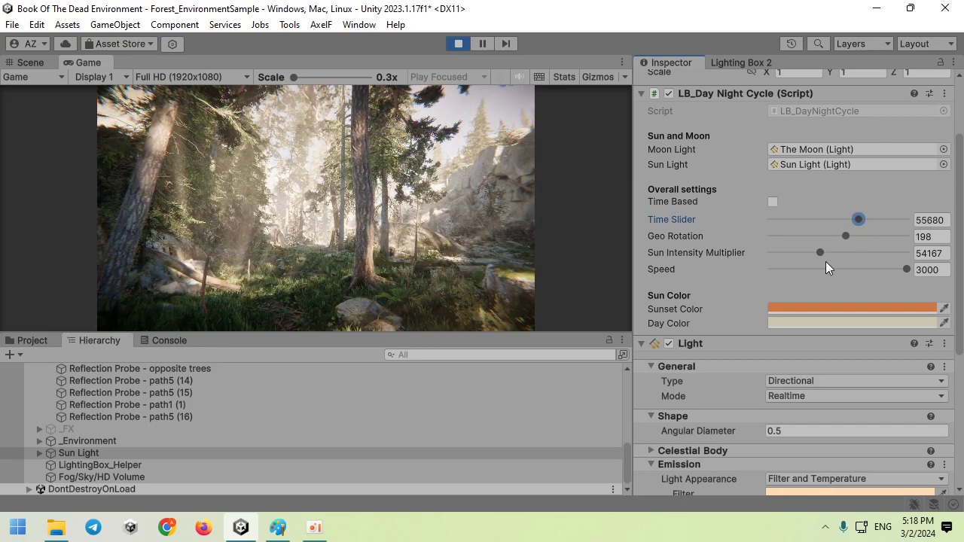
mouse_move(845, 236)
mouse_down()
mouse_move(906, 237)
mouse_move(831, 237)
mouse_move(896, 237)
mouse_up()
Step: Keep fog attenuation at 1200 and raise the fog base height to 100
click(760, 63)
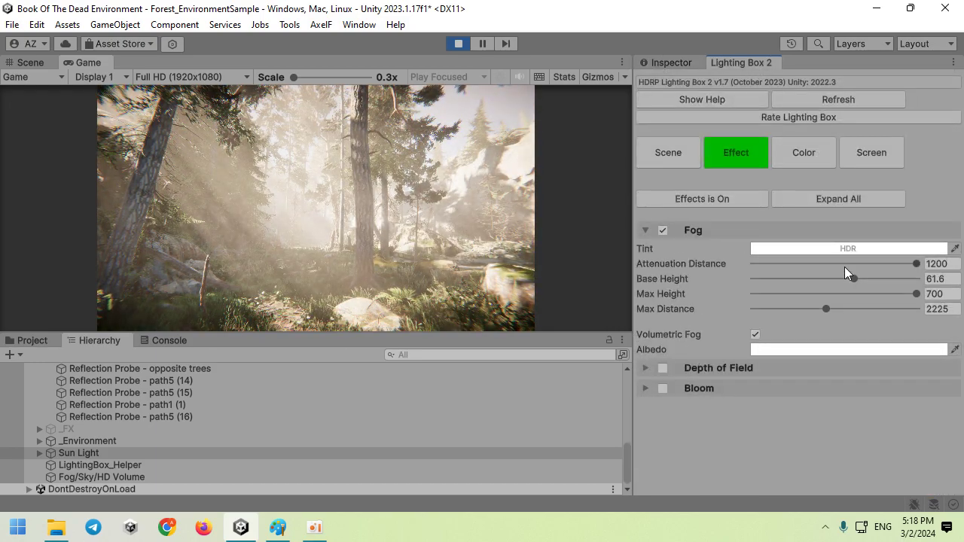
mouse_move(856, 263)
mouse_down()
mouse_move(752, 264)
mouse_move(919, 263)
mouse_up()
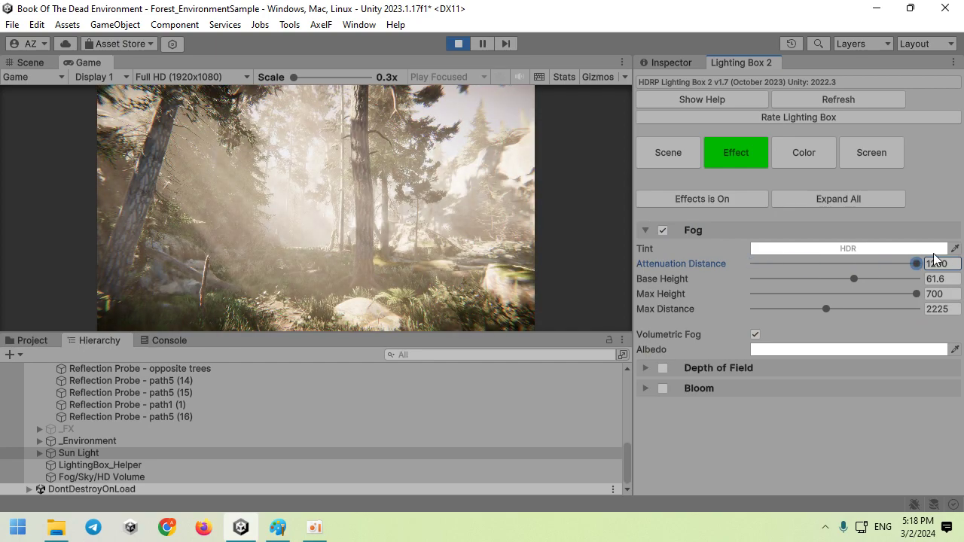
click(954, 249)
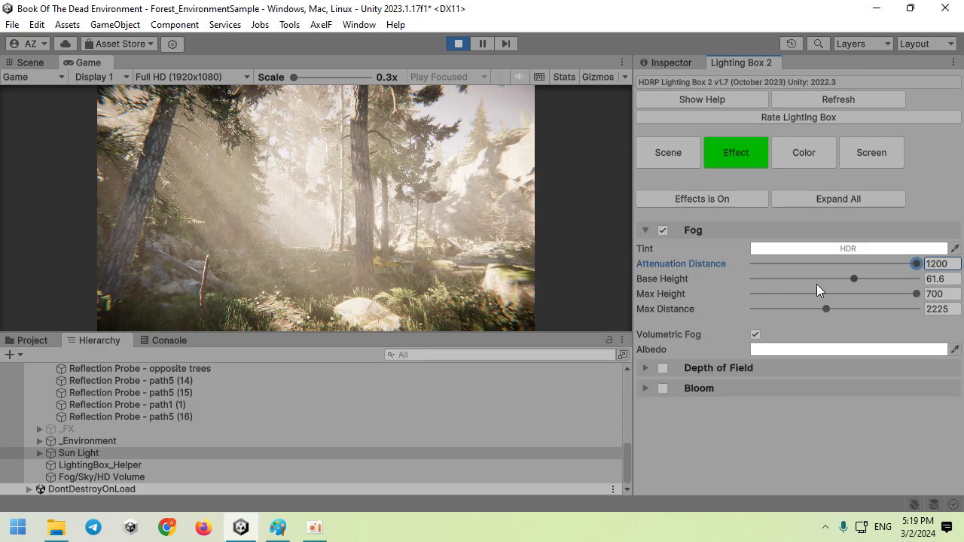
drag(860, 283, 962, 301)
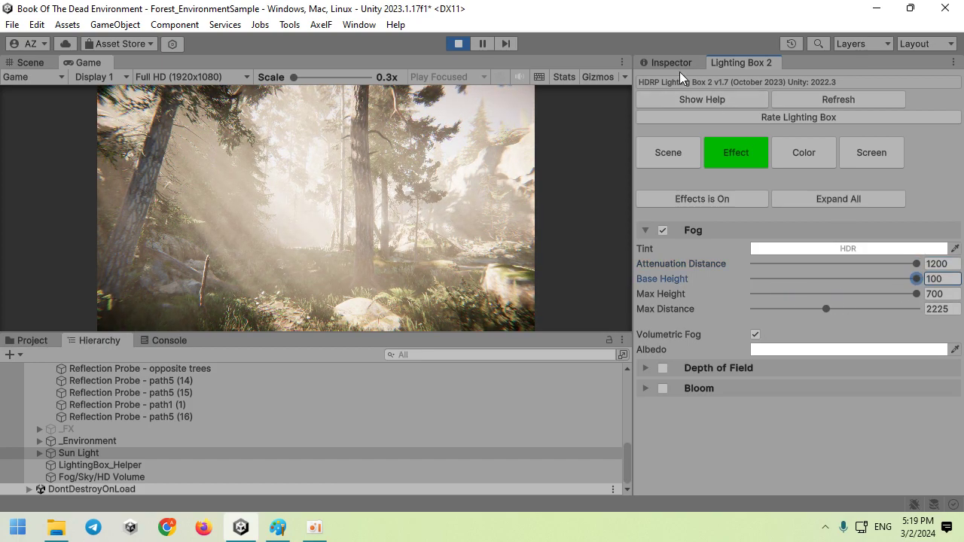
Step: Lower the Sun Light's Volumetrics Multiplier and move the day/night Time Slider to 57600
click(677, 65)
scroll(798, 354, down, 6)
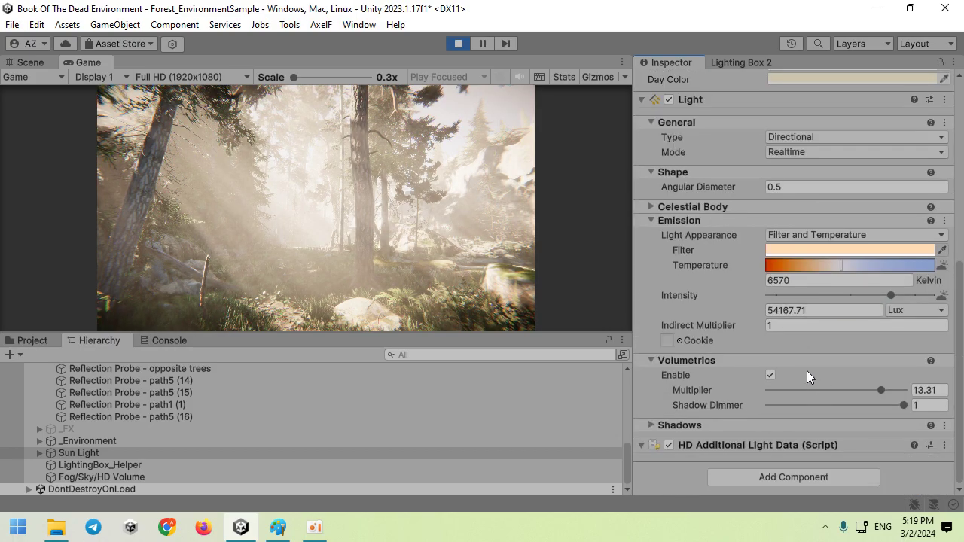
drag(880, 390, 816, 394)
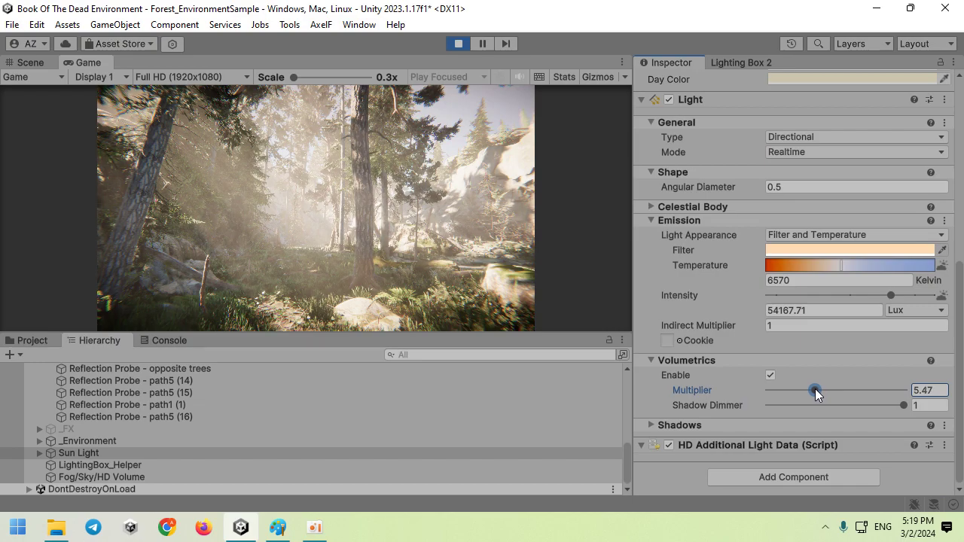
scroll(780, 285, up, 5)
scroll(786, 275, up, 4)
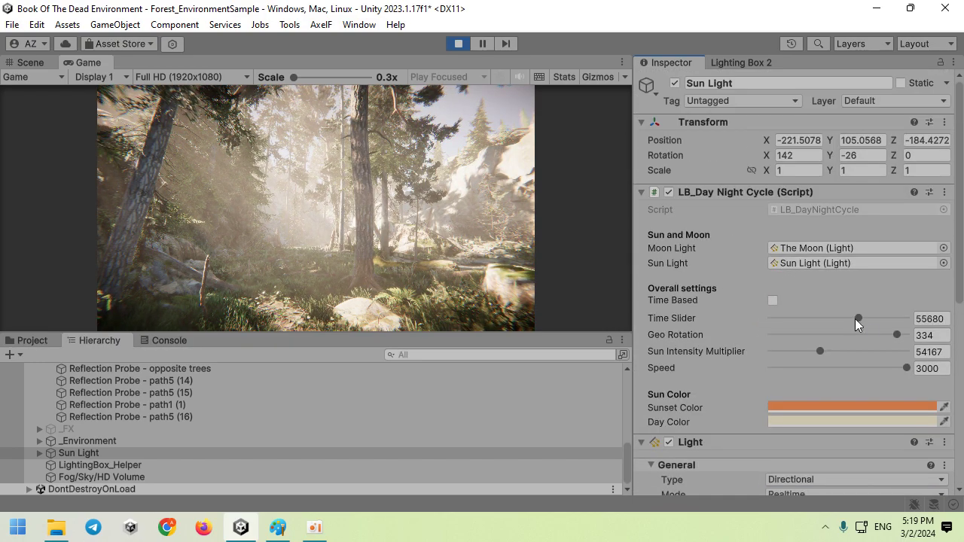
drag(856, 323, 864, 325)
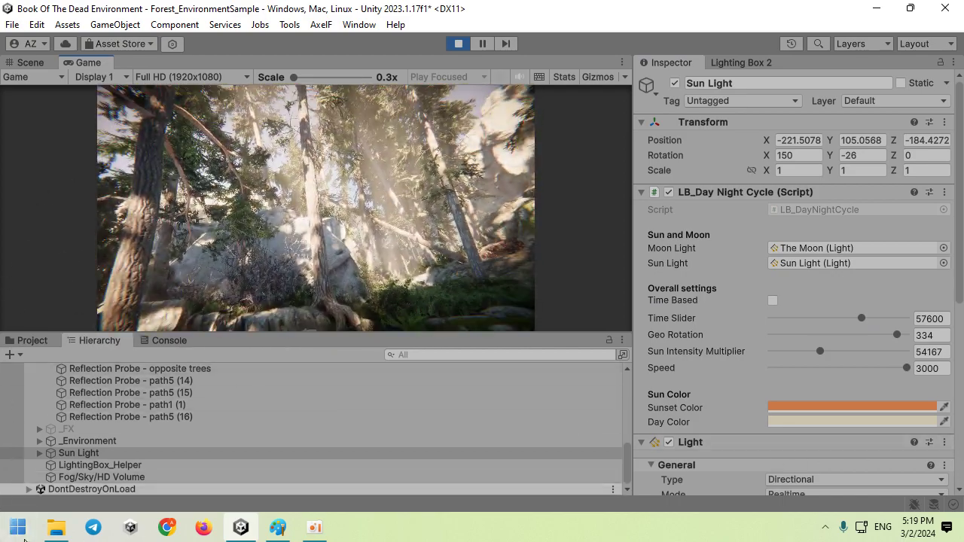
Step: Maximize the Game view so the sunlit forest fills the whole editor
double_click(106, 63)
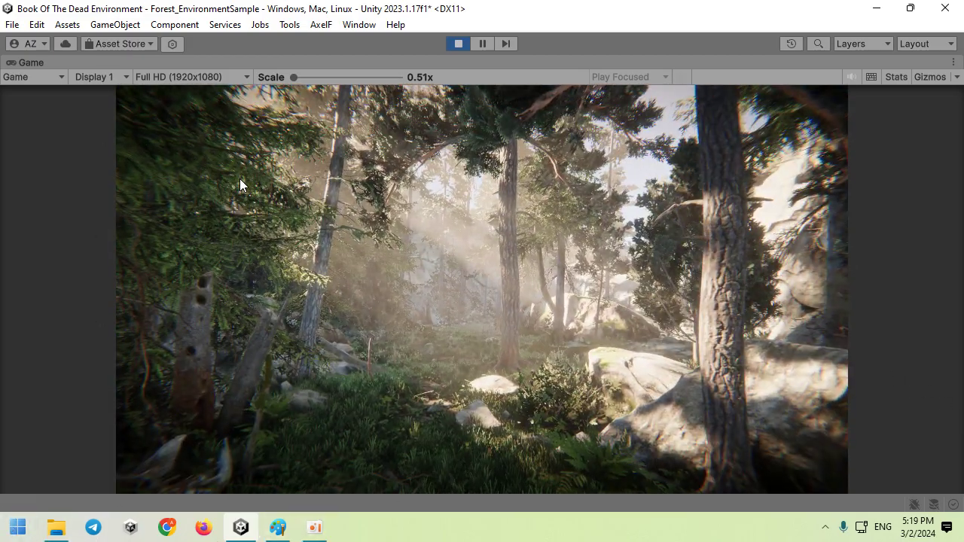
Step: Restore the normal layout and swing the sun's Geo Rotation to 136
key(shift+space)
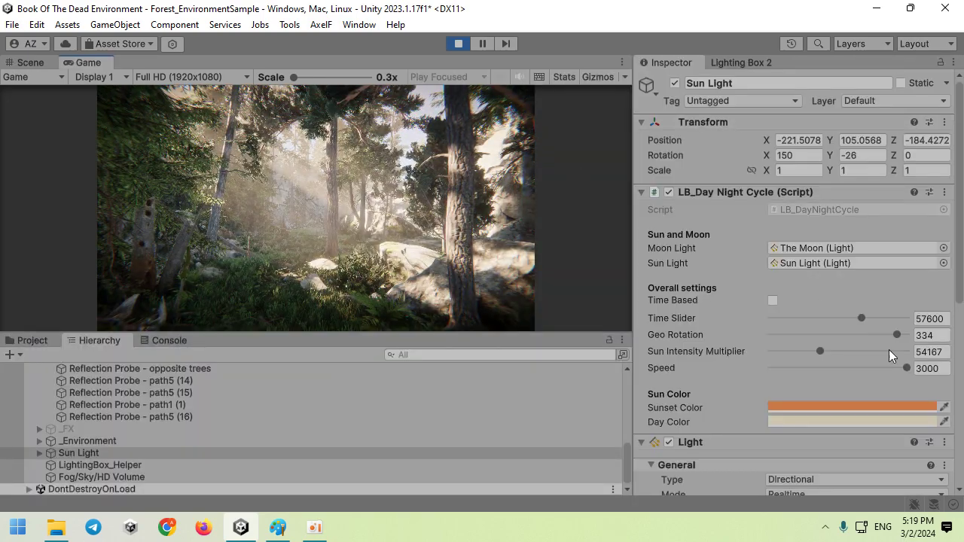
drag(896, 335, 823, 338)
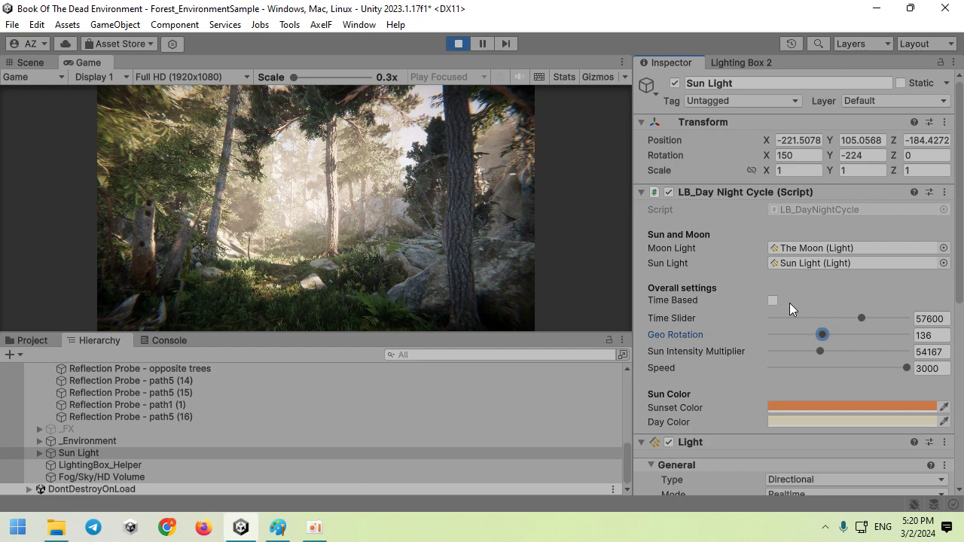
click(743, 61)
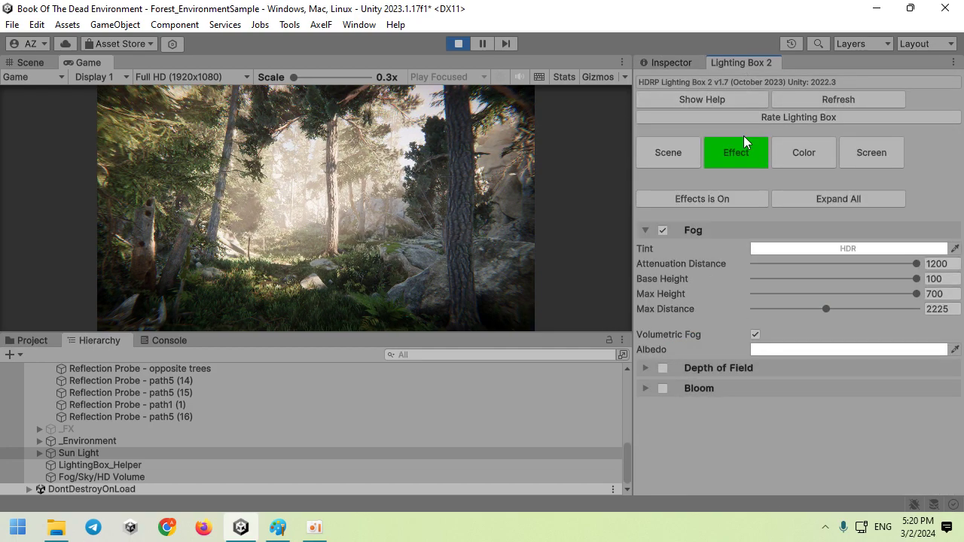
Step: Raise the Lighting Box 2 fog Max Distance from 2225 to 5000
click(789, 154)
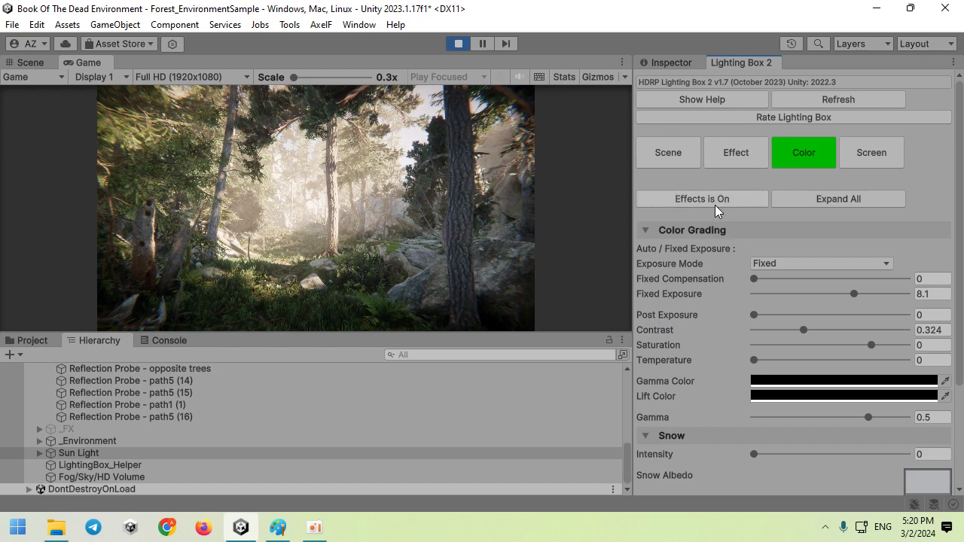
click(710, 156)
click(659, 154)
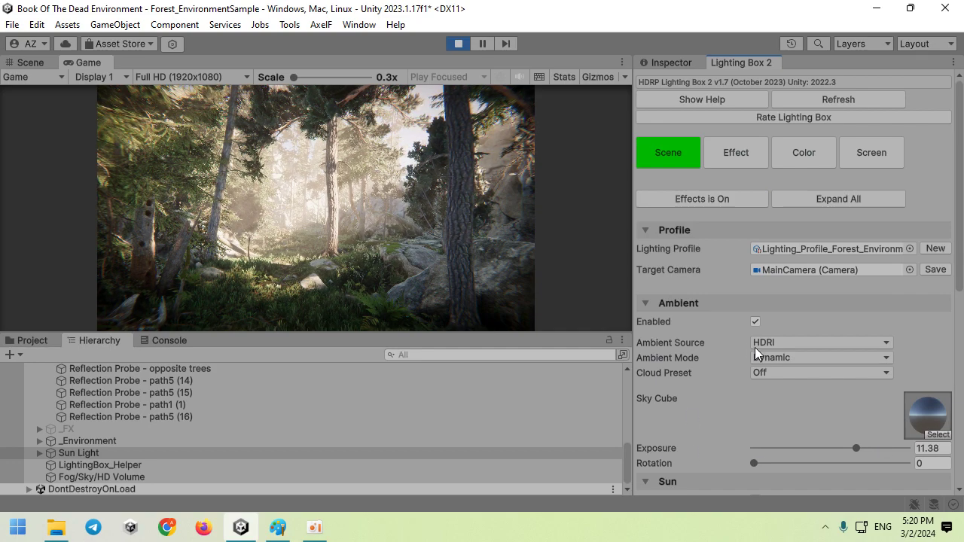
click(84, 453)
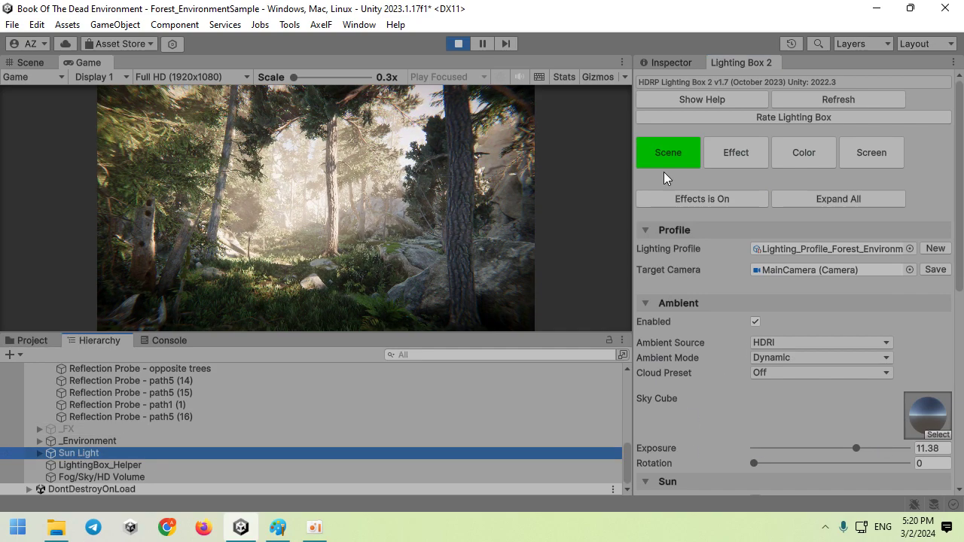
click(669, 64)
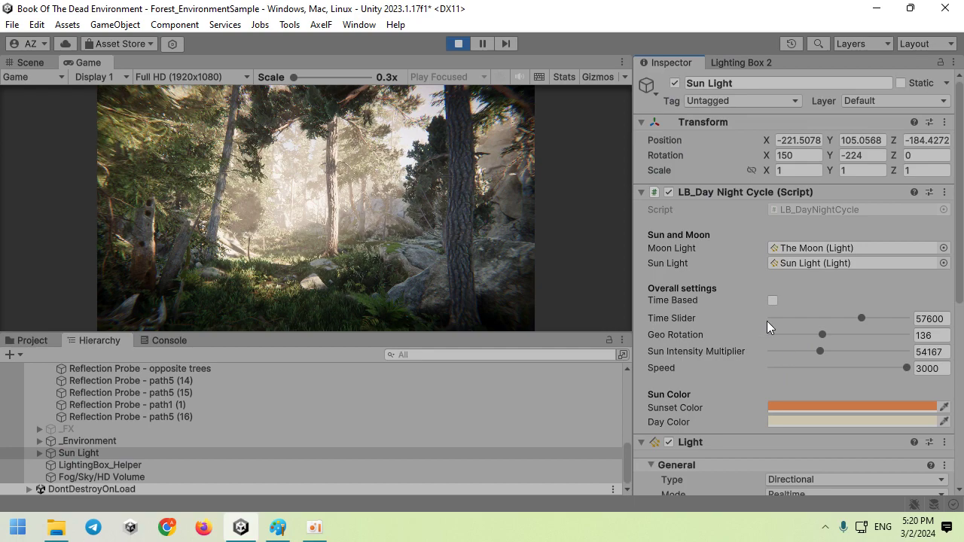
click(728, 63)
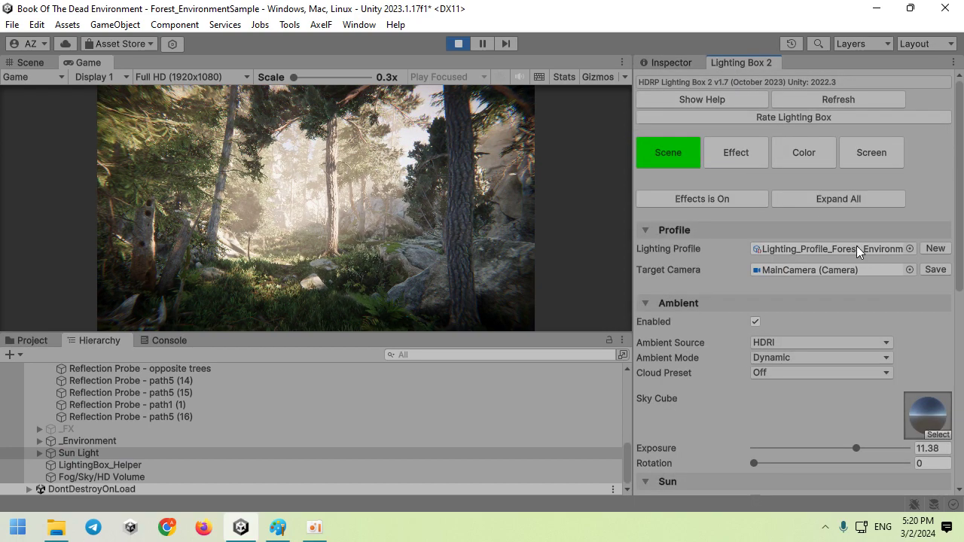
click(755, 149)
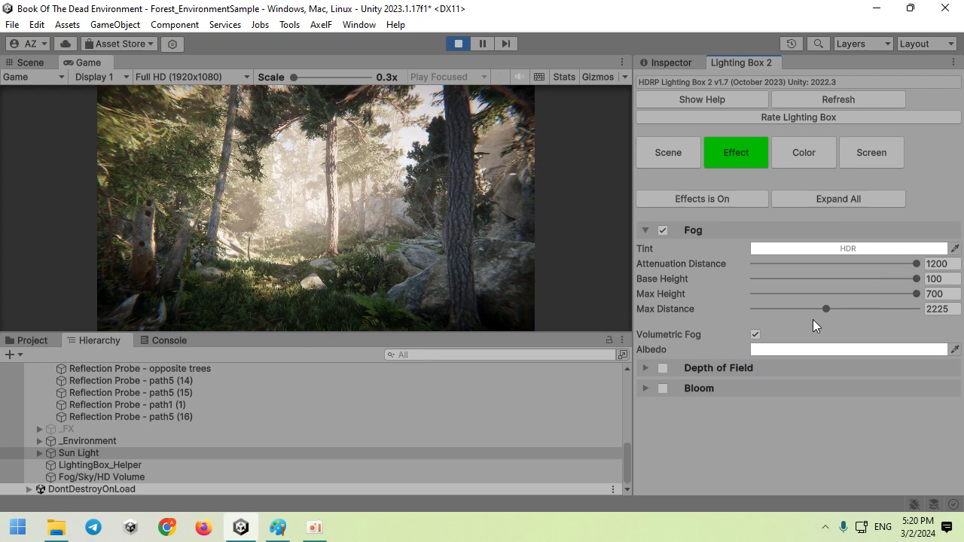
drag(828, 310, 962, 309)
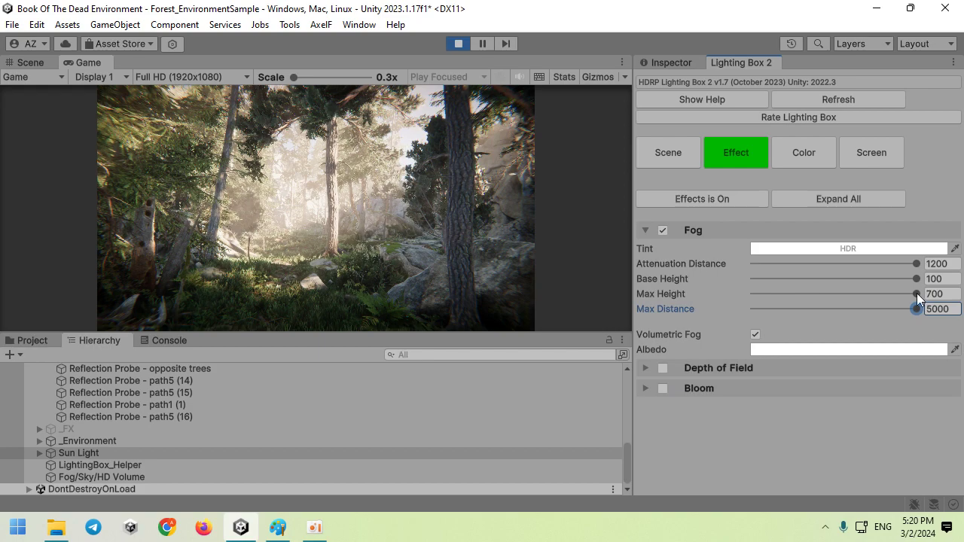
Step: Try a higher sun Volumetrics Multiplier, undo back to 5.47, and make the Game view taller
click(672, 62)
scroll(735, 339, down, 8)
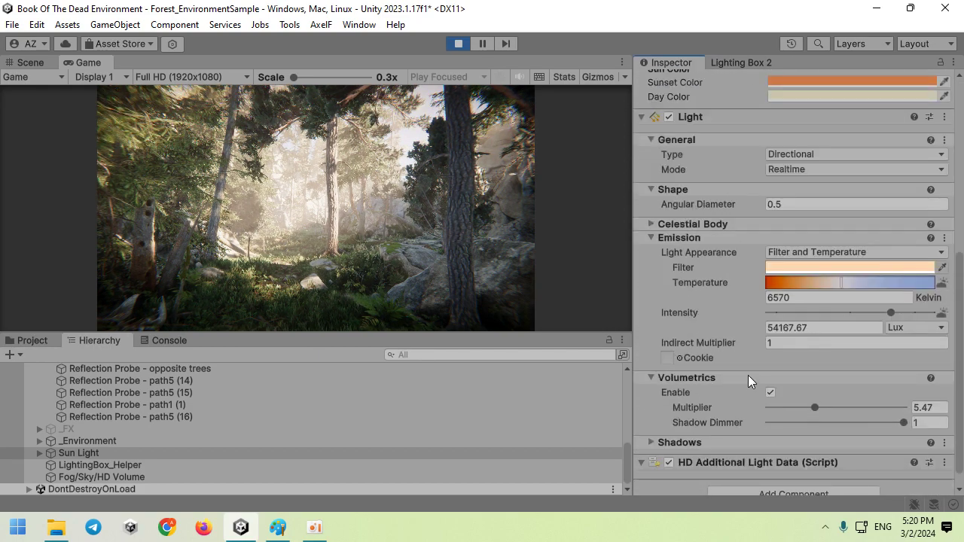
scroll(760, 384, down, 2)
drag(814, 391, 856, 390)
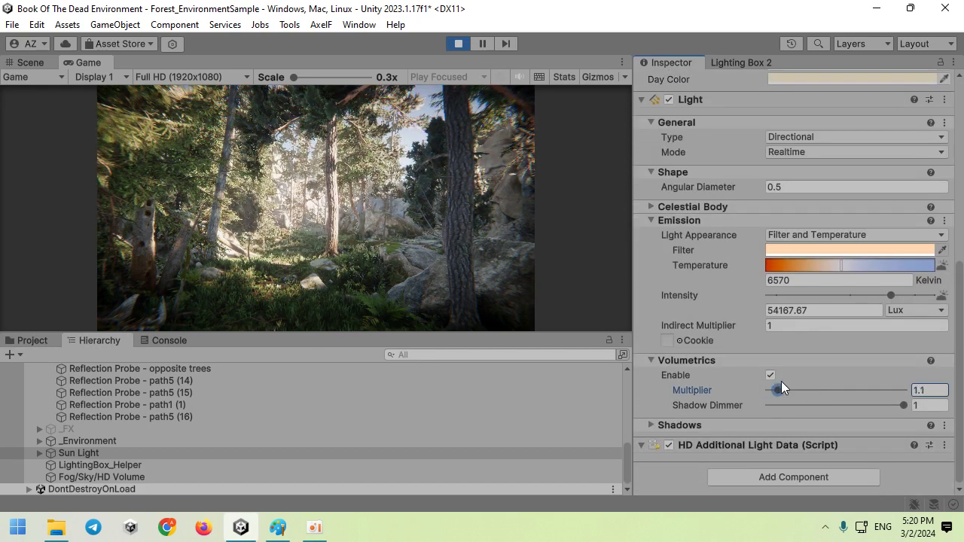
key(ctrl+z)
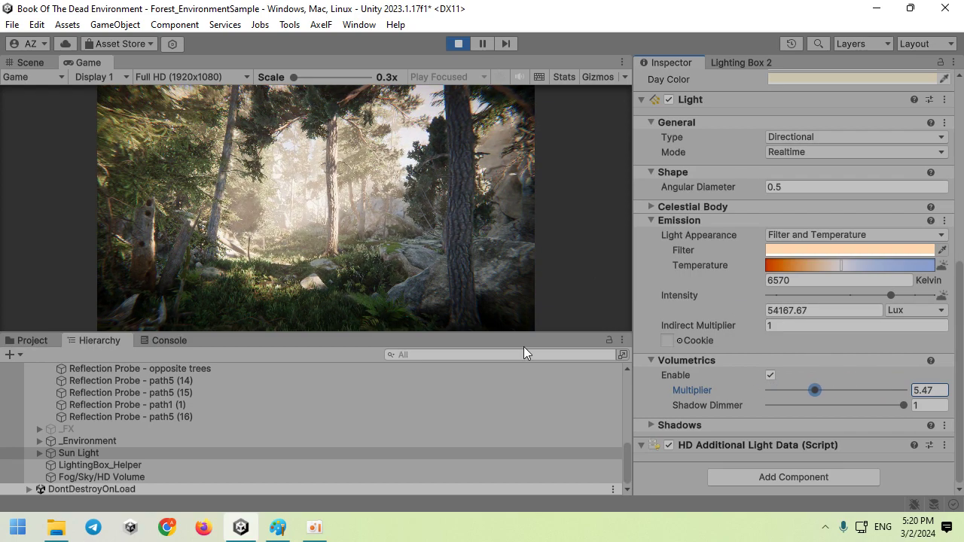
drag(519, 333, 514, 350)
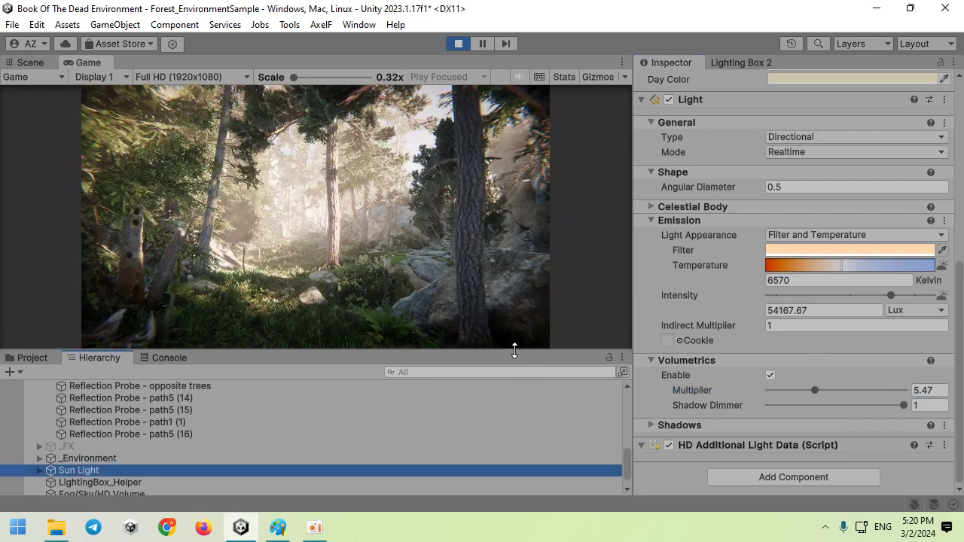
scroll(764, 295, up, 5)
scroll(763, 295, up, 5)
Step: Set colour grading to contrast 1, gamma 0.697 and fixed exposure 6.72
click(742, 61)
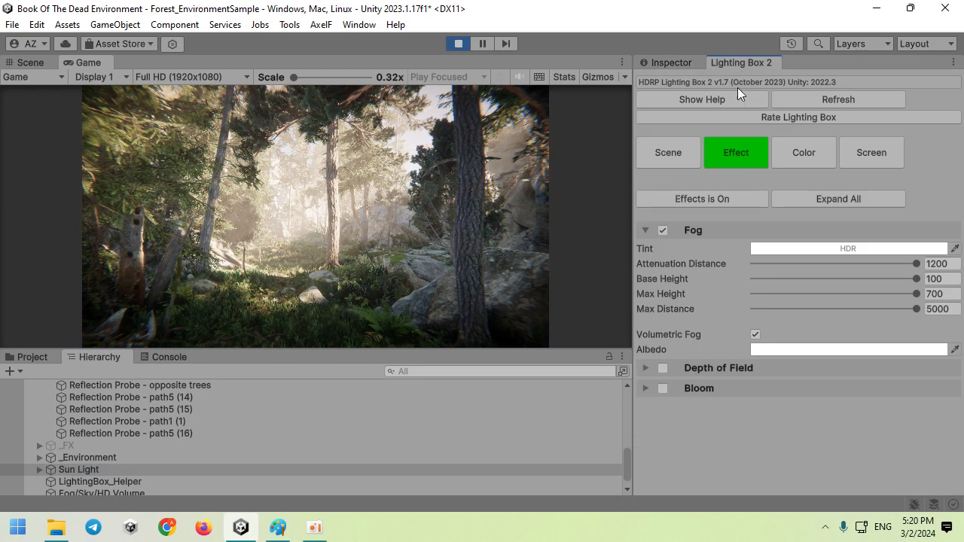
click(795, 154)
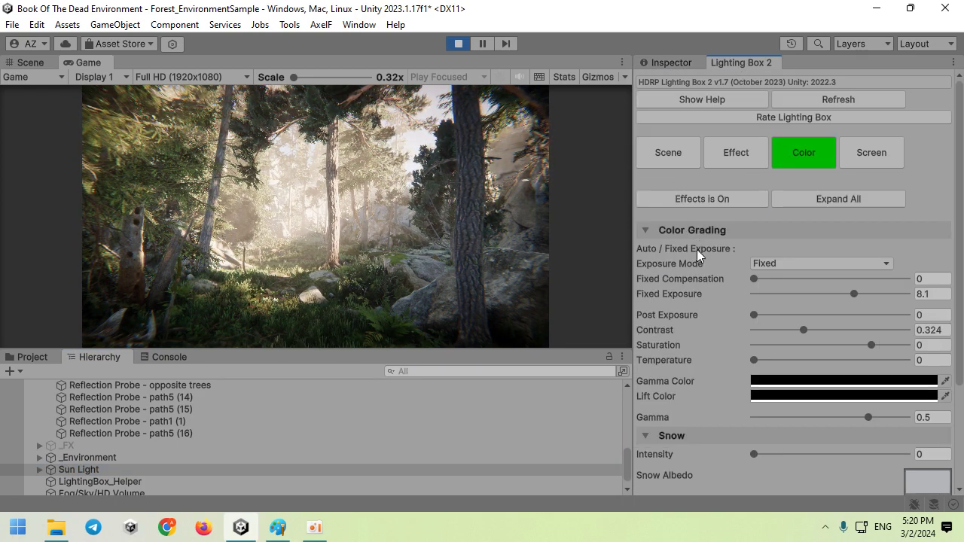
scroll(700, 267, down, 3)
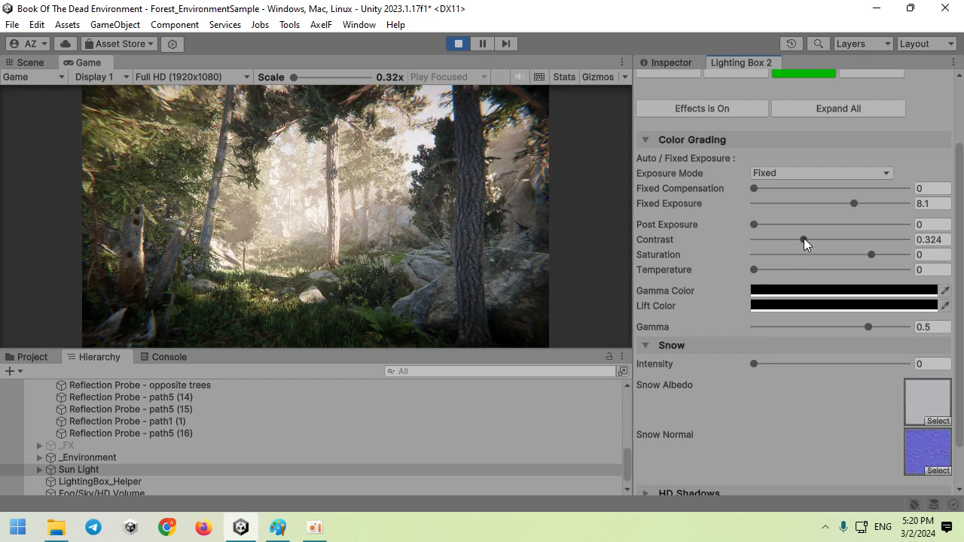
drag(804, 240, 849, 239)
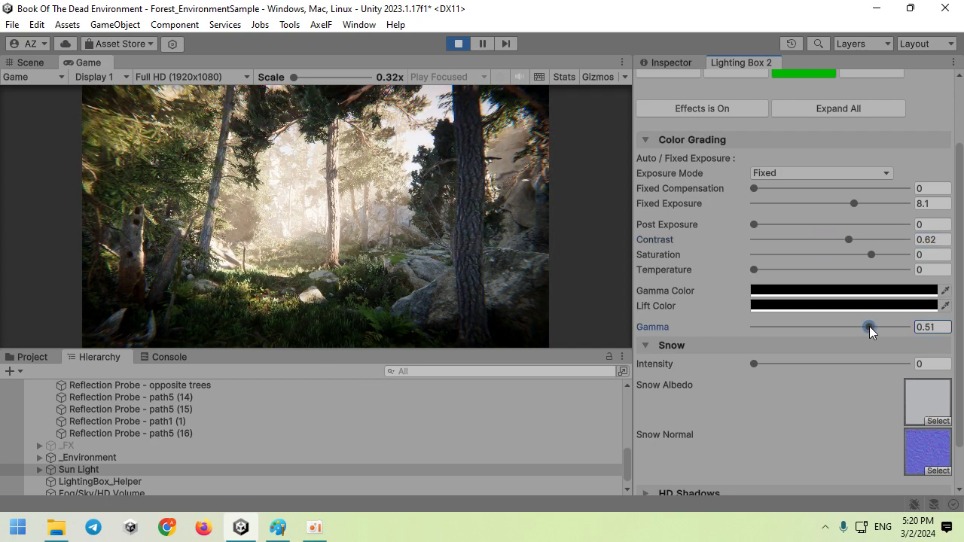
mouse_move(869, 326)
mouse_down()
mouse_move(936, 329)
mouse_move(862, 335)
mouse_move(949, 329)
mouse_move(866, 338)
mouse_move(912, 329)
mouse_move(890, 337)
mouse_up()
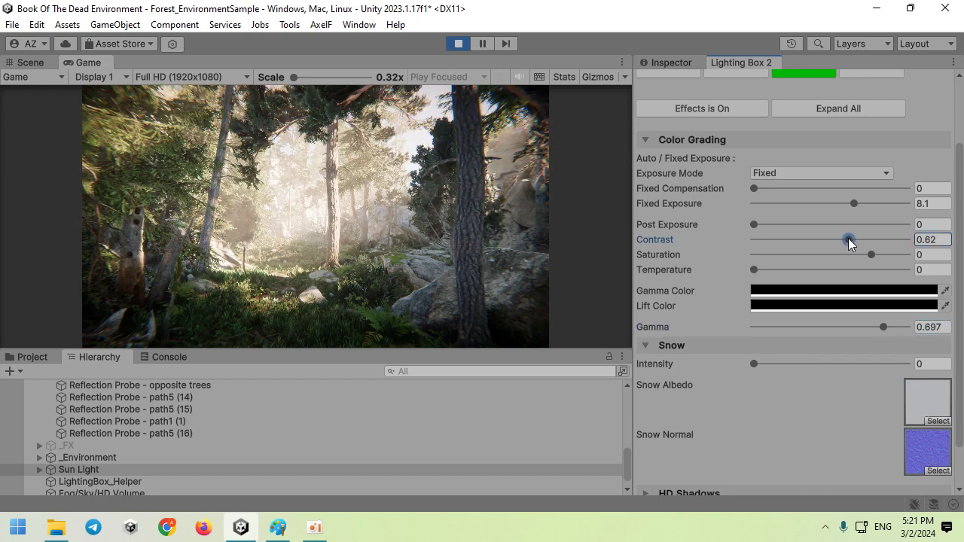
mouse_move(848, 239)
mouse_down()
mouse_move(778, 245)
mouse_move(918, 247)
mouse_up()
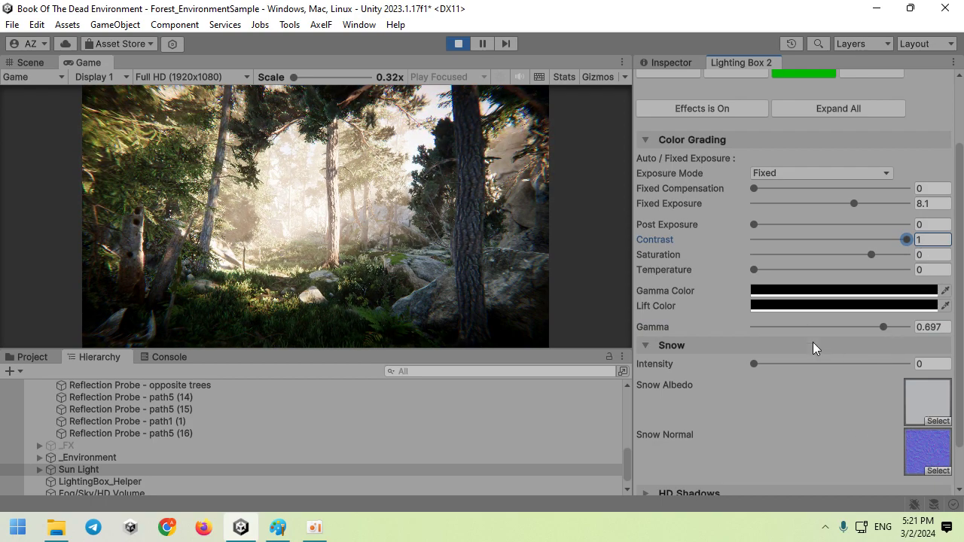
mouse_move(854, 204)
mouse_down()
mouse_move(834, 214)
mouse_move(841, 218)
mouse_up()
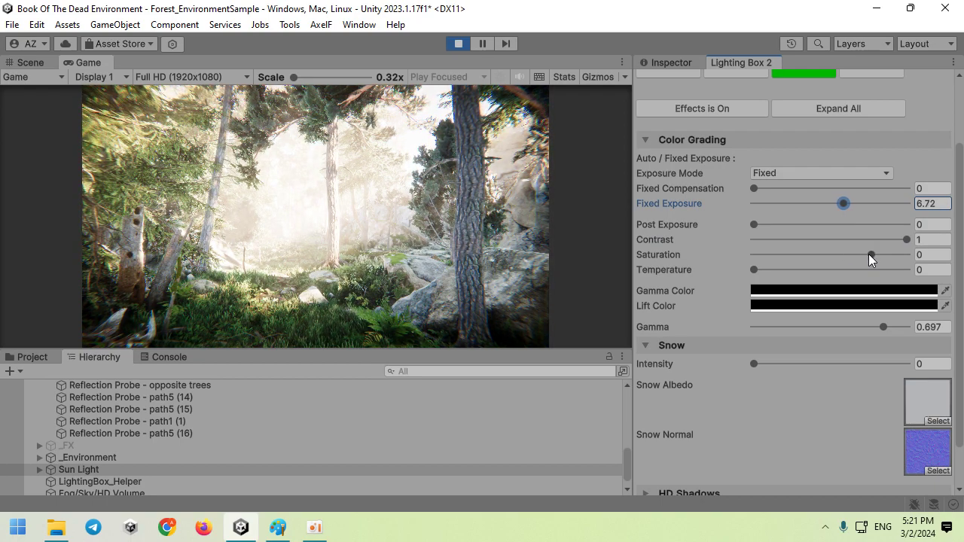
drag(906, 240, 943, 256)
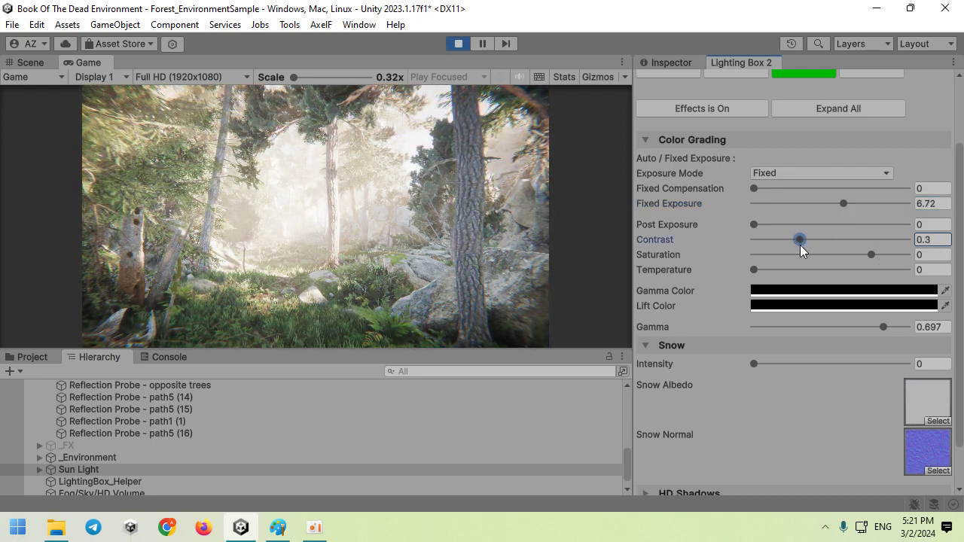
Step: Turn the Lighting Box 2 fog off to clear the forest
scroll(778, 127, up, 3)
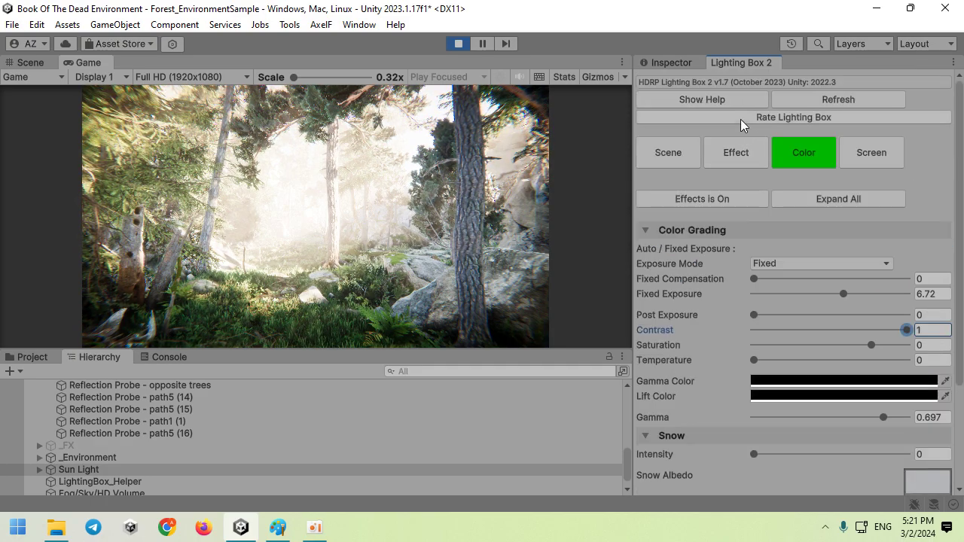
click(734, 158)
click(662, 231)
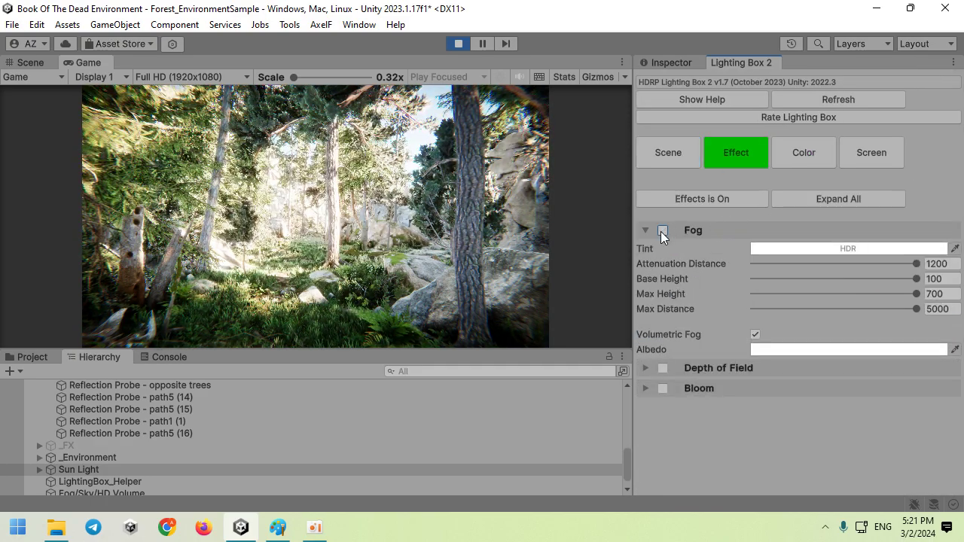
Step: Set Fixed Exposure to 7.11 in the Color settings
click(780, 155)
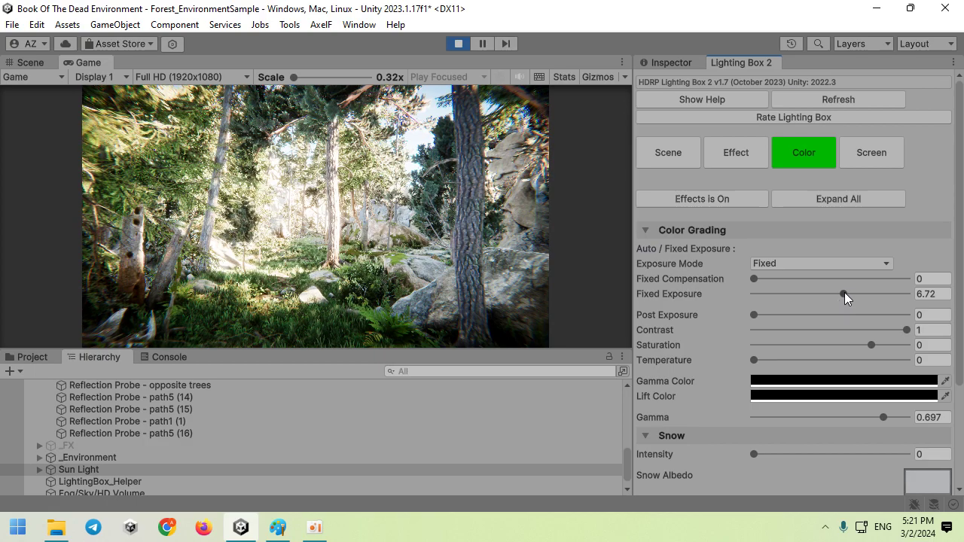
drag(844, 293, 841, 296)
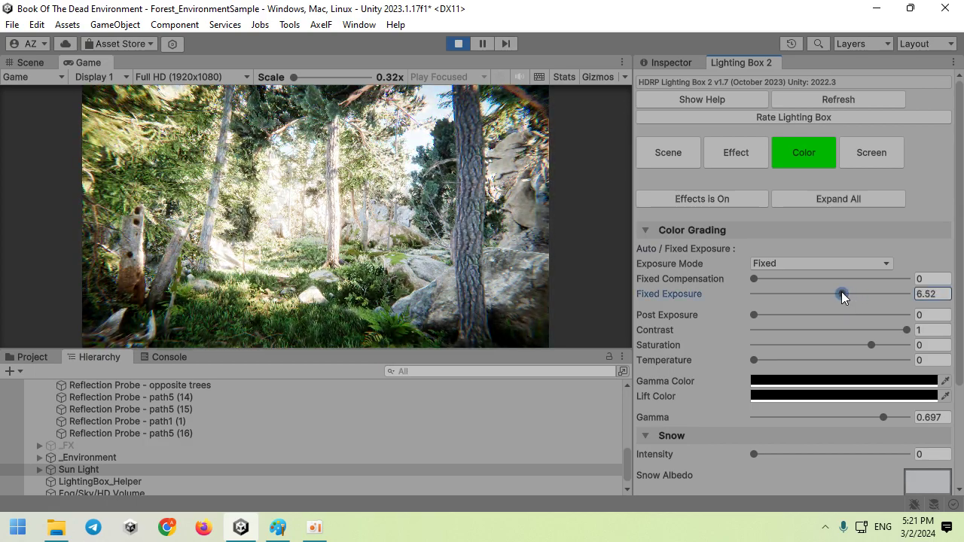
click(866, 148)
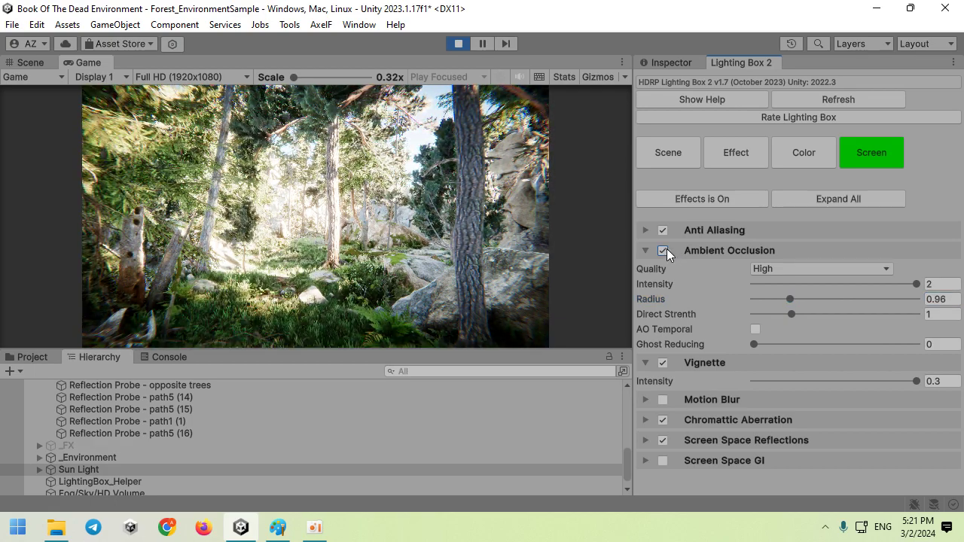
click(785, 156)
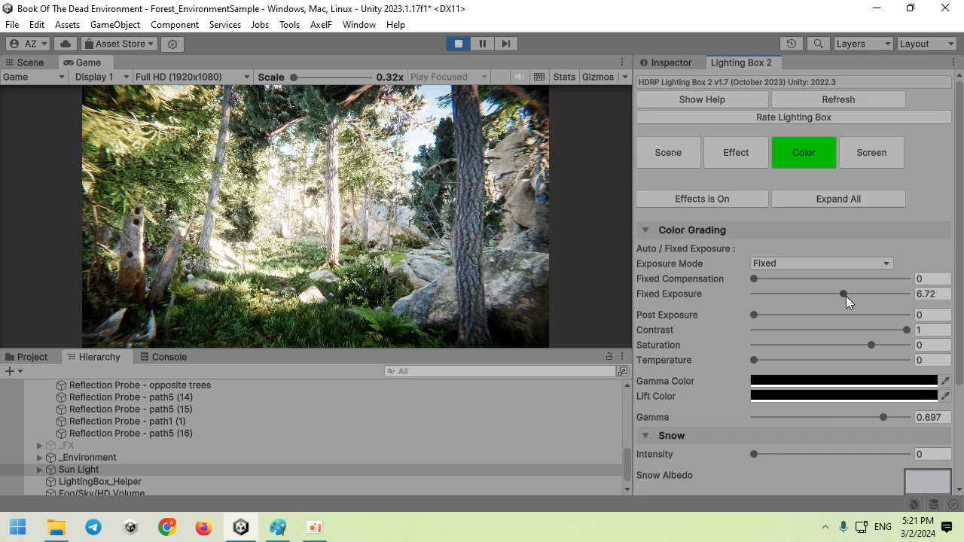
drag(844, 294, 847, 295)
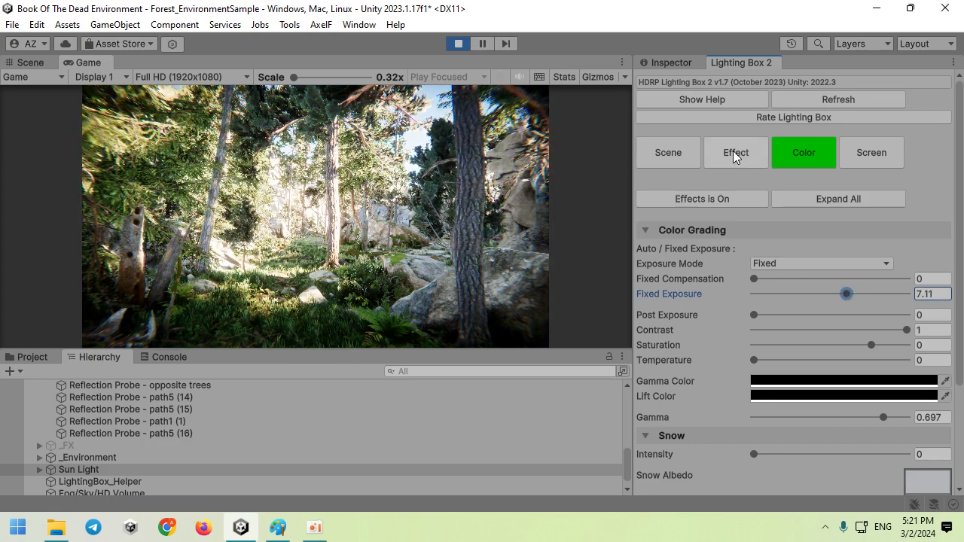
Step: Turn Fog back on in the Effect settings, then return to Color
click(734, 156)
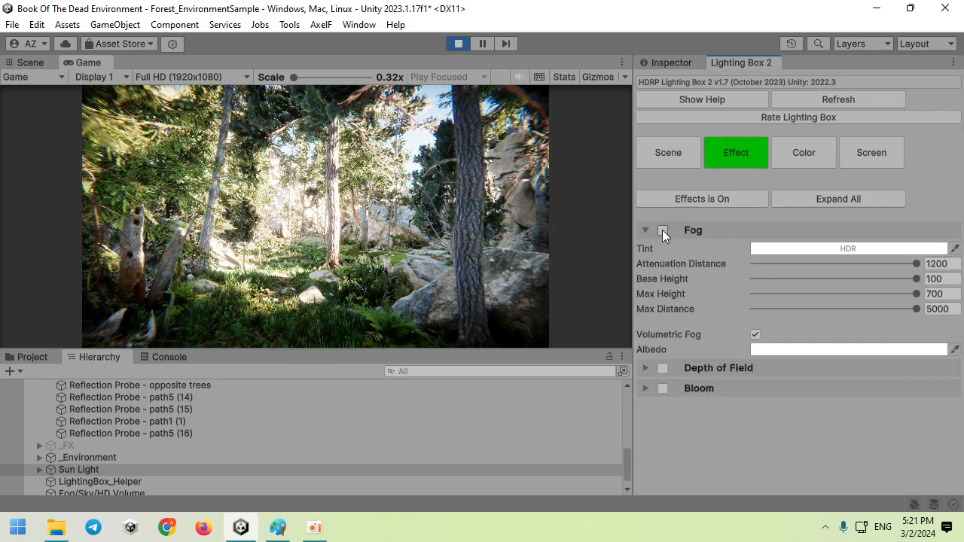
click(662, 230)
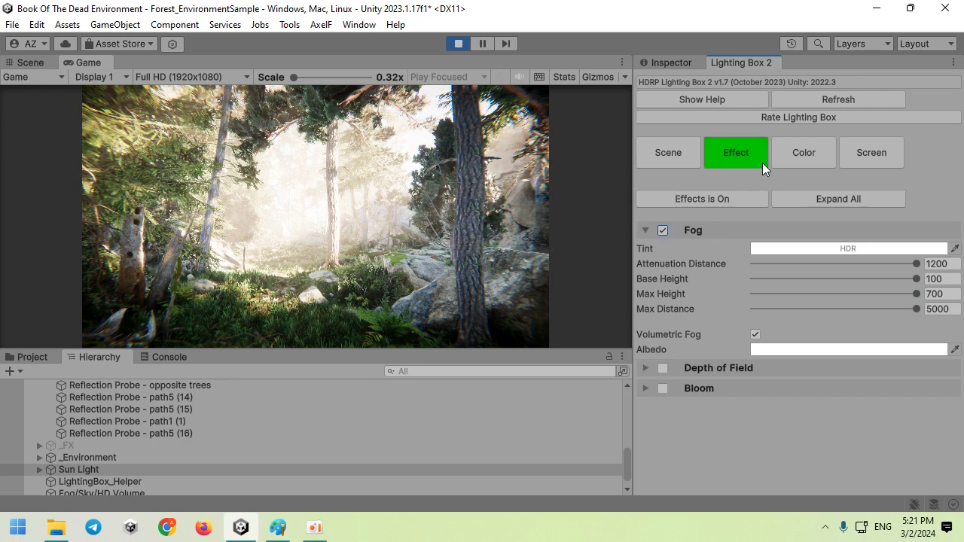
click(803, 152)
scroll(798, 301, down, 3)
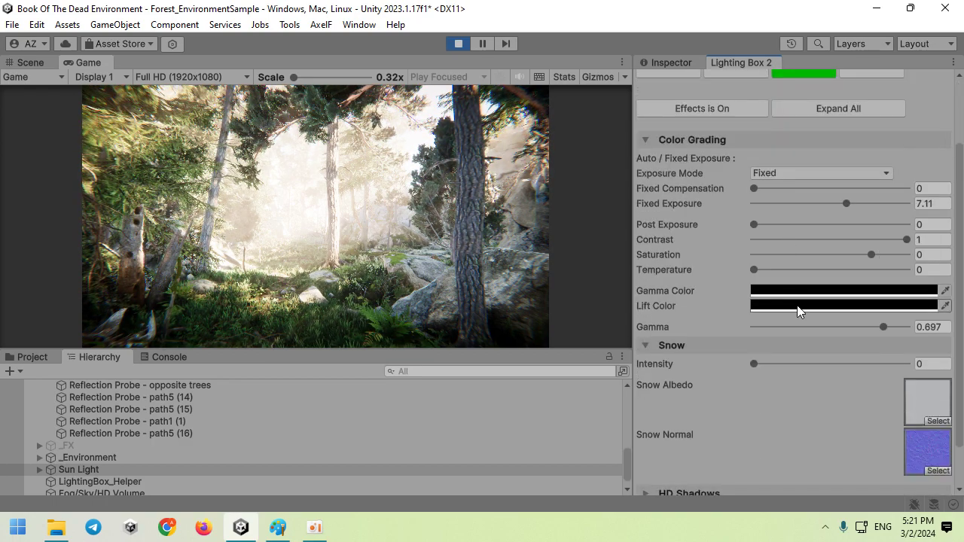
Step: Try a red Gamma Color and a bright cyan-green Lift Color
click(796, 294)
drag(850, 229, 905, 195)
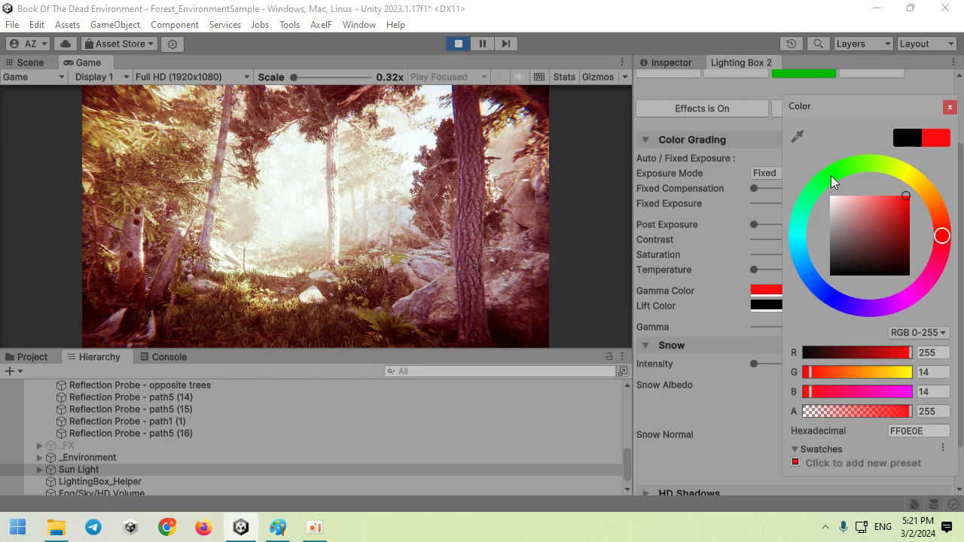
click(594, 360)
click(766, 305)
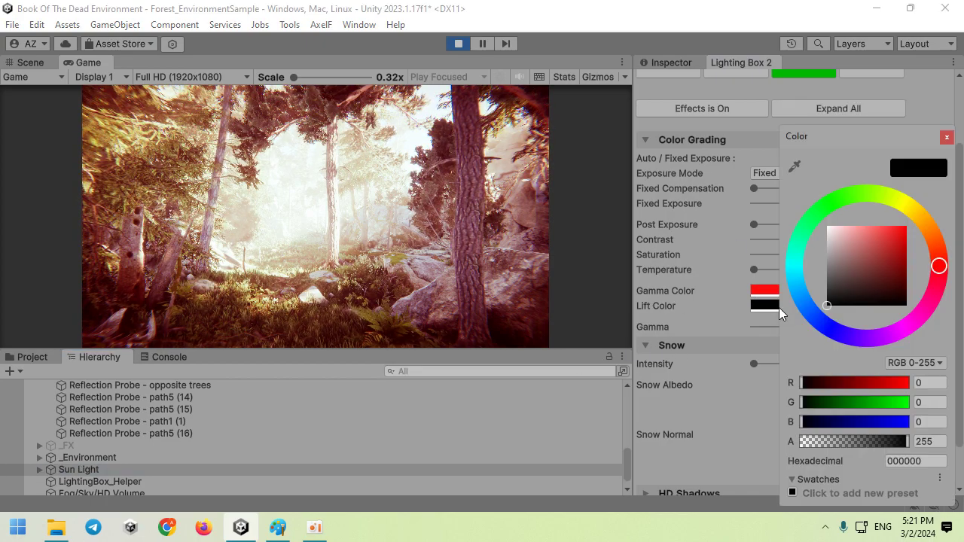
click(905, 226)
click(797, 249)
mouse_move(847, 271)
mouse_down()
mouse_move(893, 228)
mouse_move(863, 228)
mouse_up()
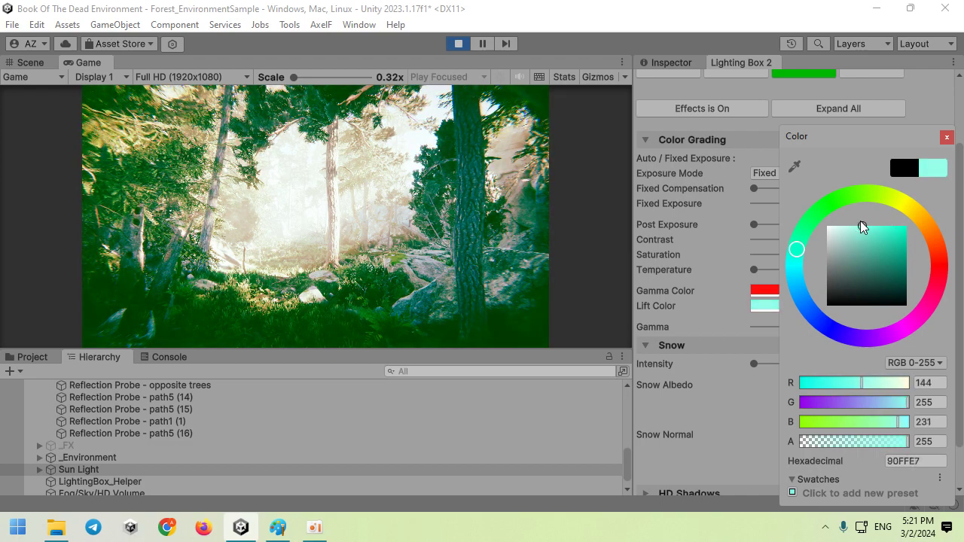
scroll(764, 138, up, 3)
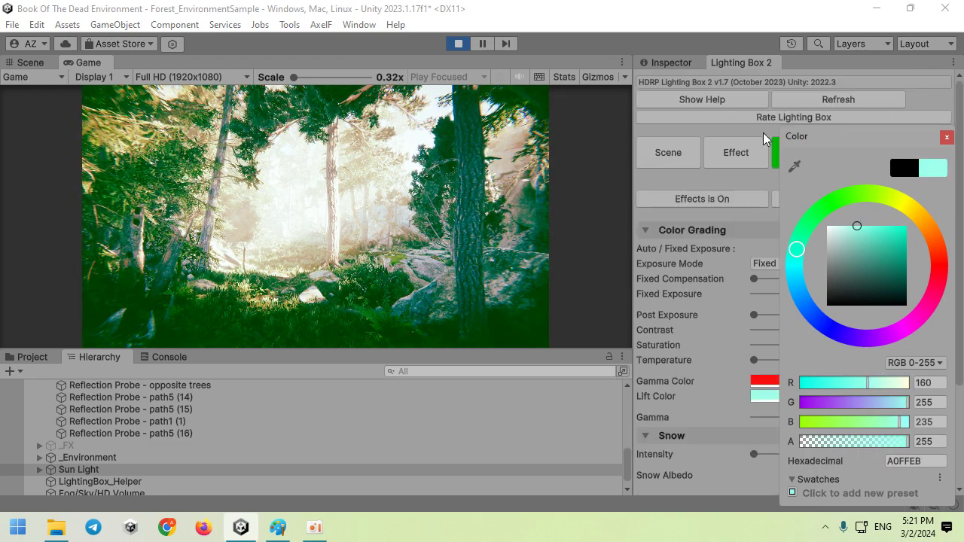
Step: Change Gamma Color to a vivid magenta
click(725, 150)
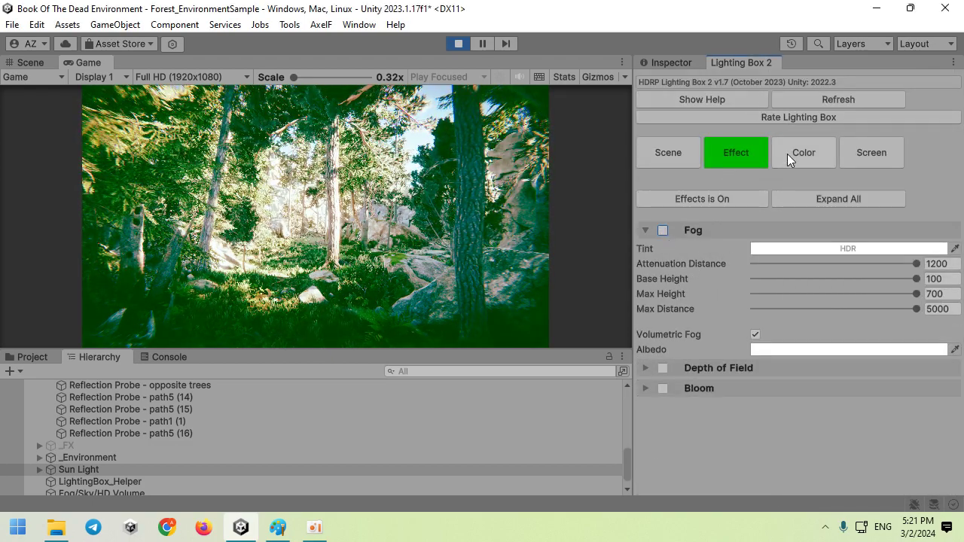
click(787, 154)
scroll(735, 236, down, 3)
click(801, 290)
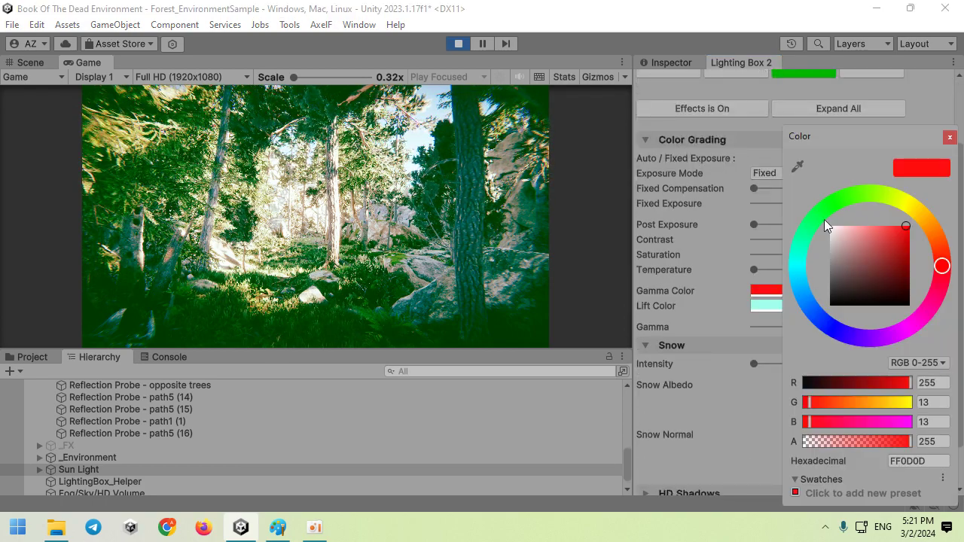
mouse_move(824, 221)
mouse_down()
mouse_move(824, 322)
mouse_move(950, 339)
mouse_up()
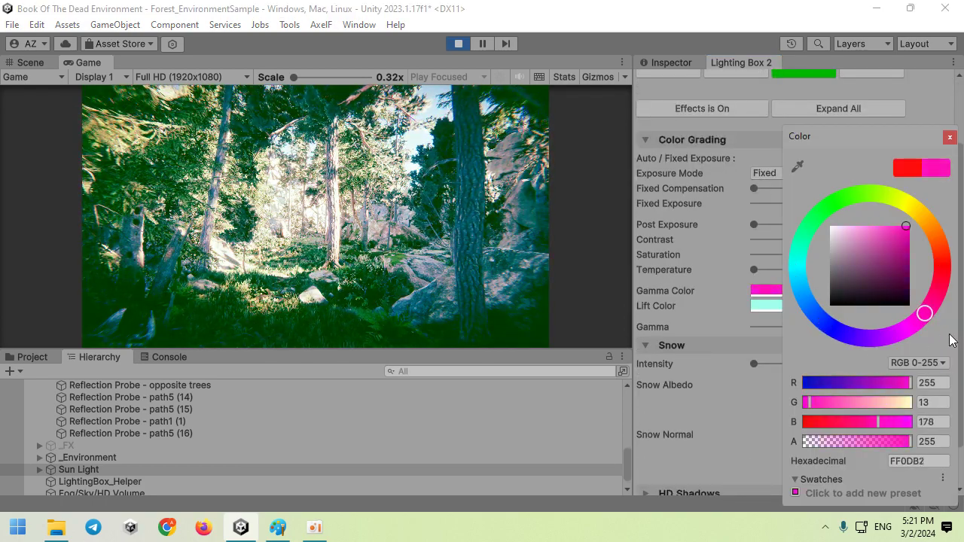
click(910, 229)
Step: Set Lift Color to teal and Gamma to 0.736
click(765, 305)
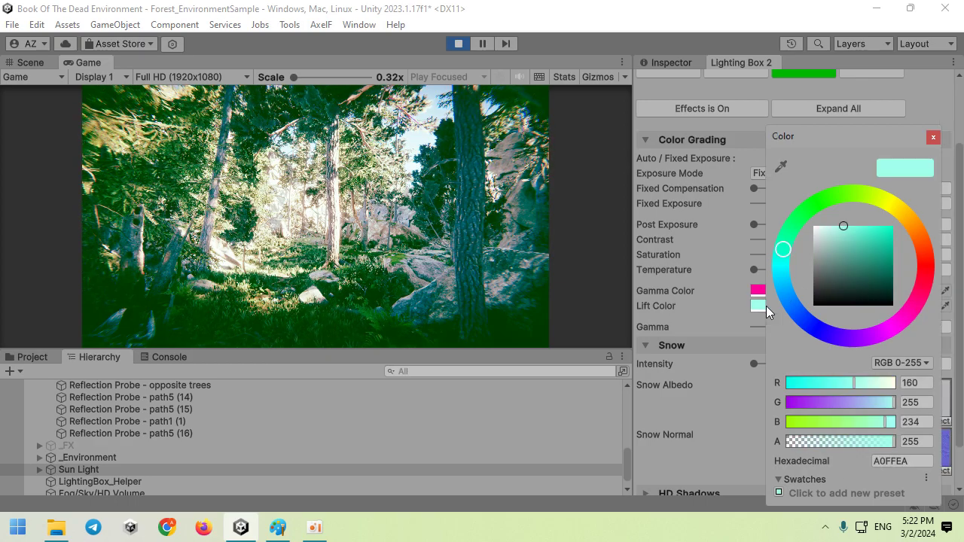
click(857, 244)
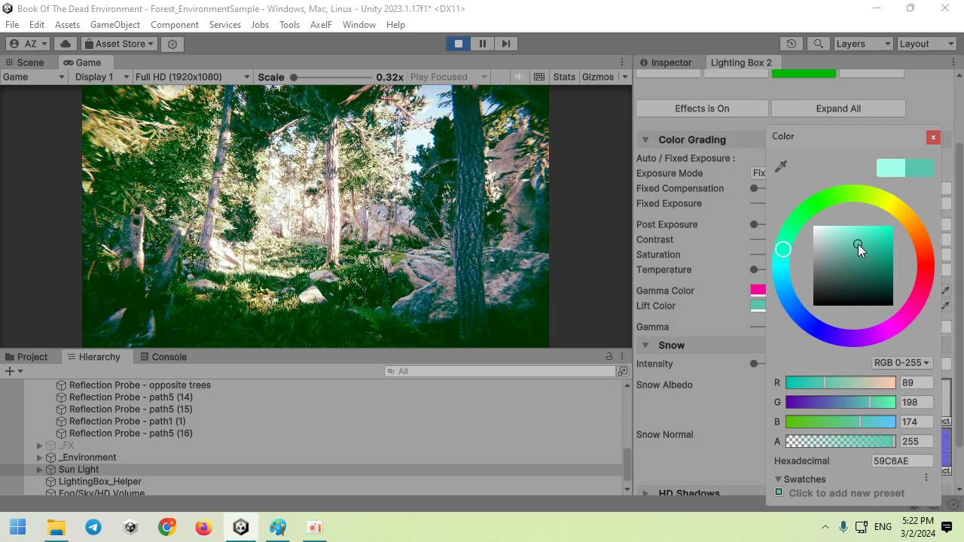
click(596, 254)
drag(881, 328, 886, 327)
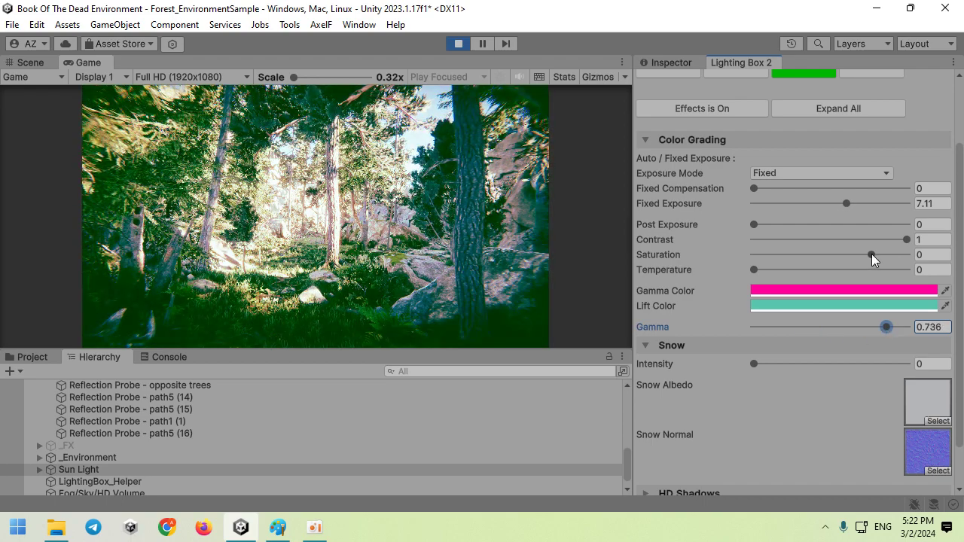
Step: Lower Contrast to 0.754 and shift Gamma Color toward blue-violet
drag(906, 239, 870, 239)
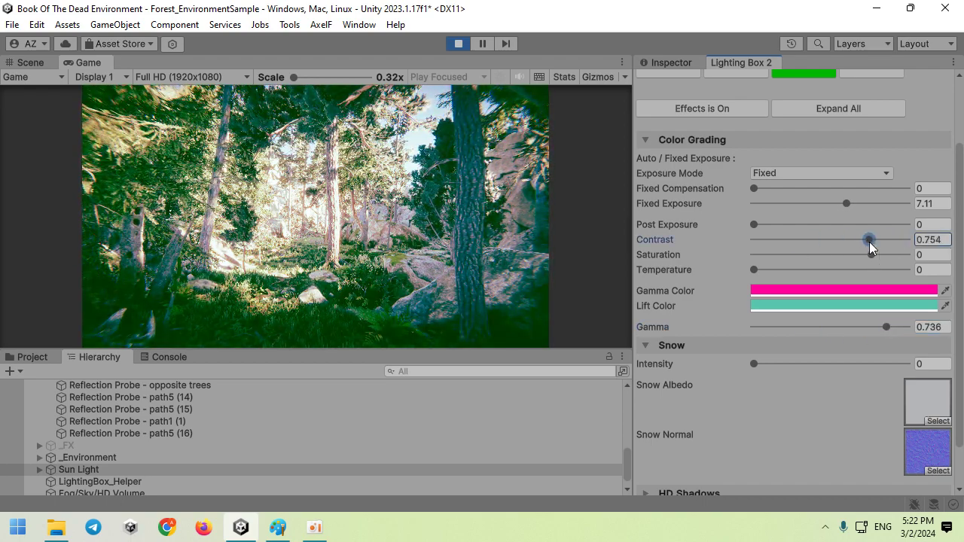
click(866, 306)
click(776, 286)
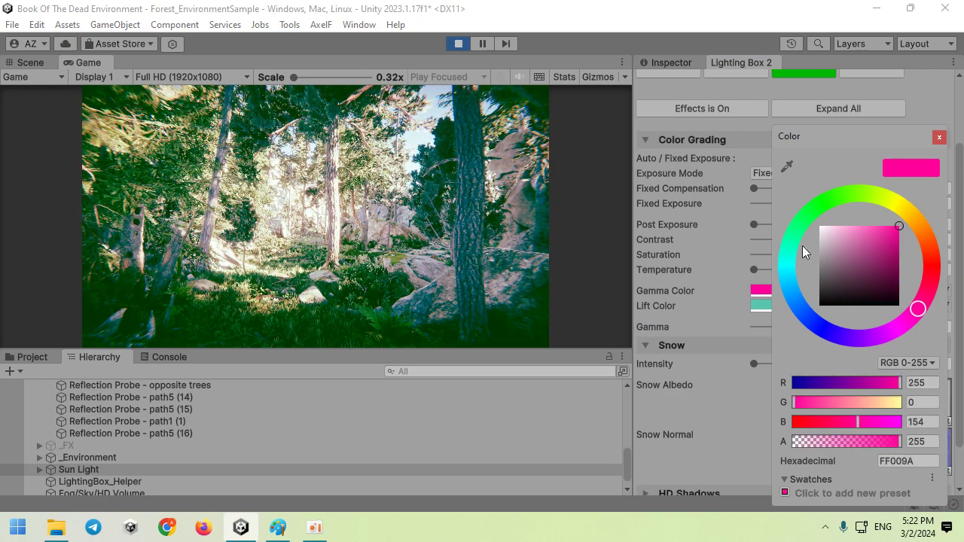
mouse_move(880, 203)
mouse_down()
mouse_move(807, 372)
mouse_move(816, 374)
mouse_up()
click(744, 321)
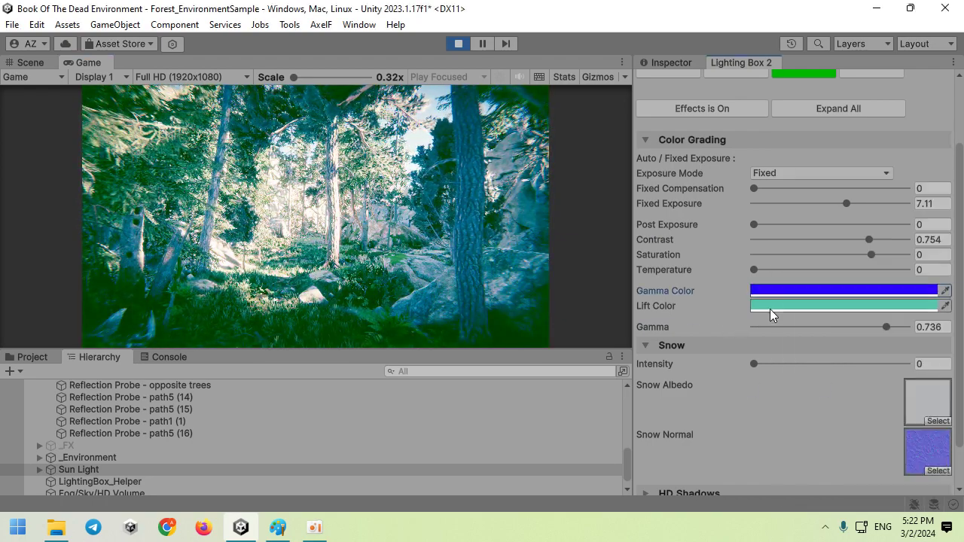
Step: Darken Lift Color to muted teal 4D8478 and reset Gamma Color to white
click(770, 307)
drag(825, 259, 860, 258)
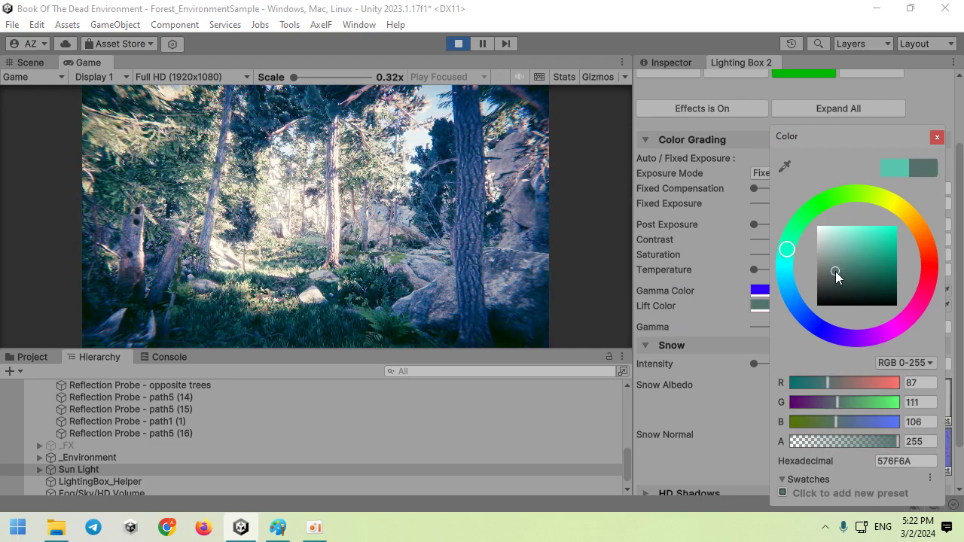
mouse_move(860, 258)
mouse_down()
mouse_move(851, 264)
mouse_move(817, 226)
mouse_up()
click(424, 216)
click(769, 294)
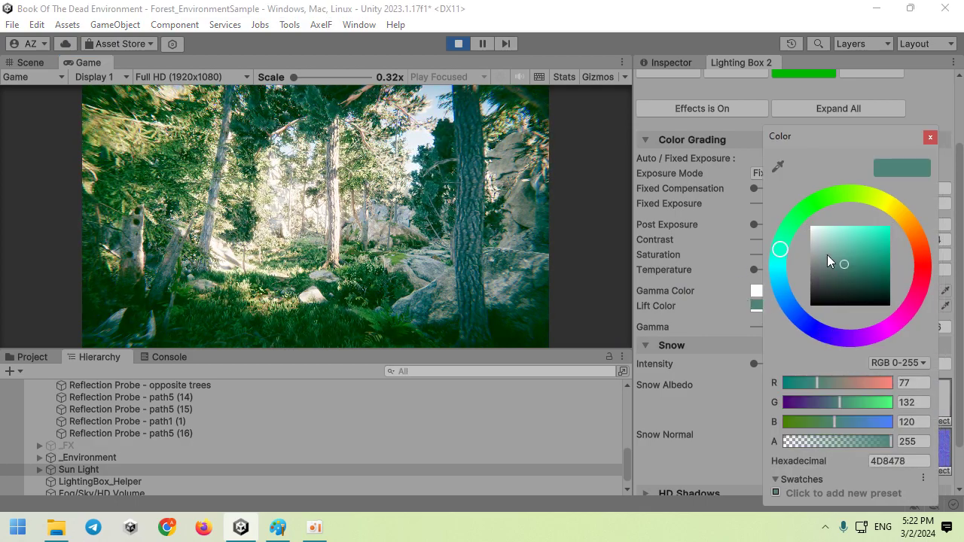
key(Escape)
Step: Re-enable Fog in the Effect settings and return to Color
scroll(753, 173, up, 3)
click(735, 152)
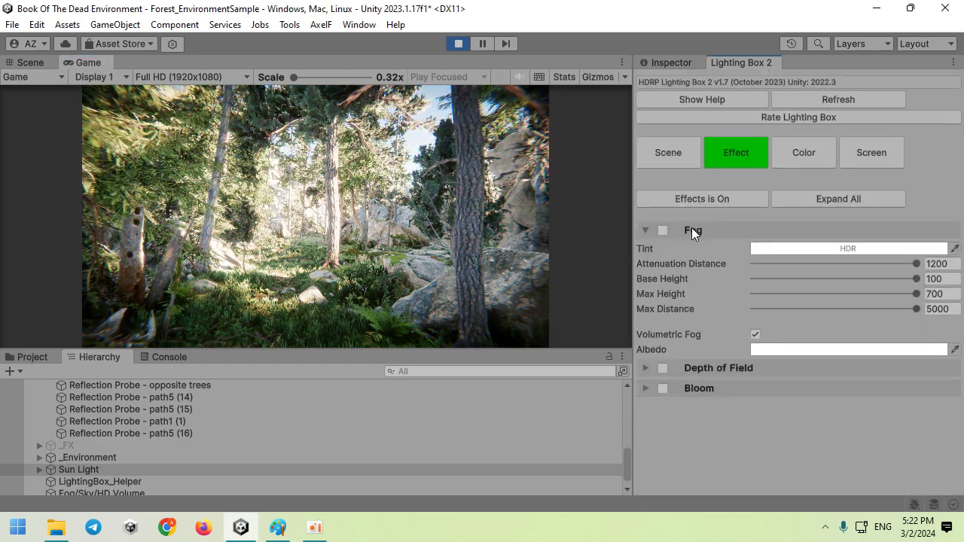
click(662, 230)
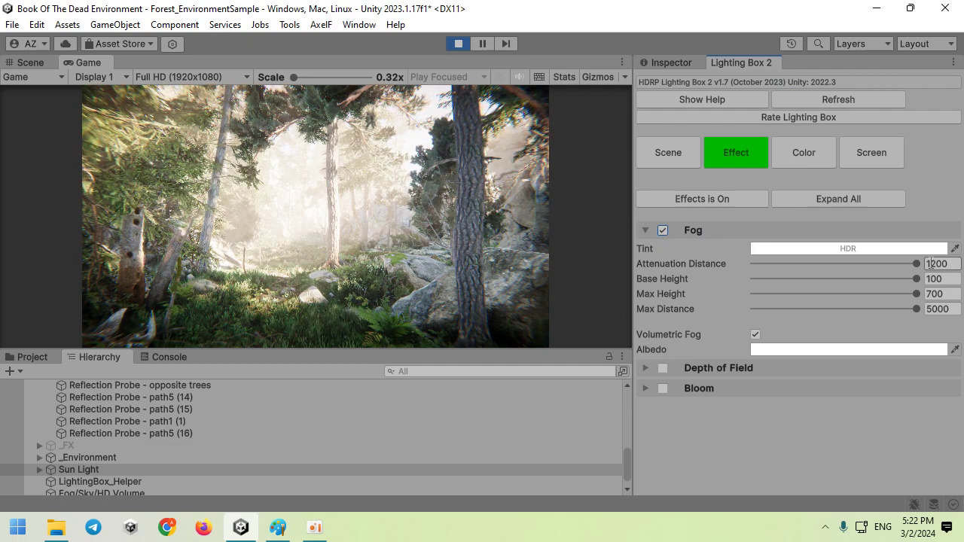
click(802, 153)
Step: Darken the ambient Exposure in Scene settings and preview alternative sky cubemaps
click(668, 152)
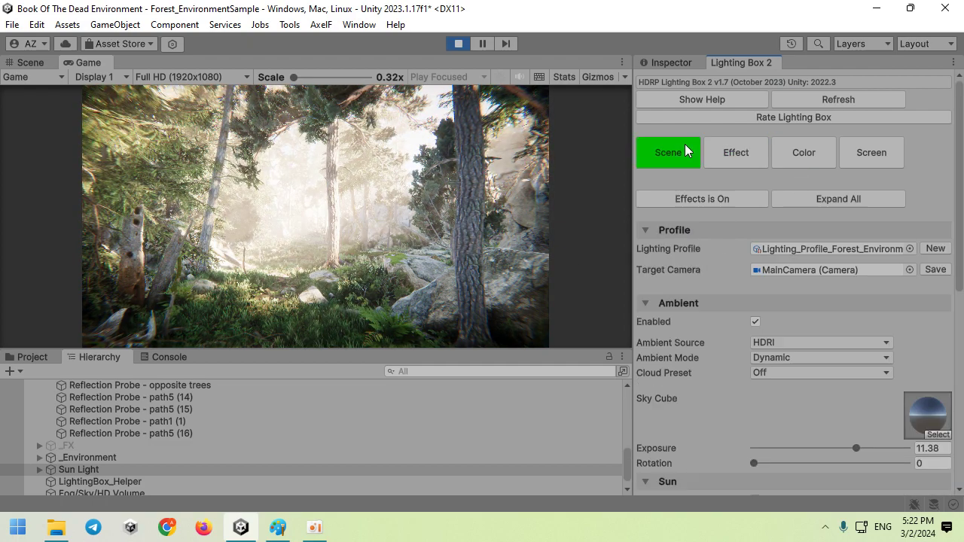
scroll(769, 286, down, 3)
mouse_move(855, 314)
mouse_down()
mouse_move(837, 317)
mouse_move(857, 312)
mouse_up()
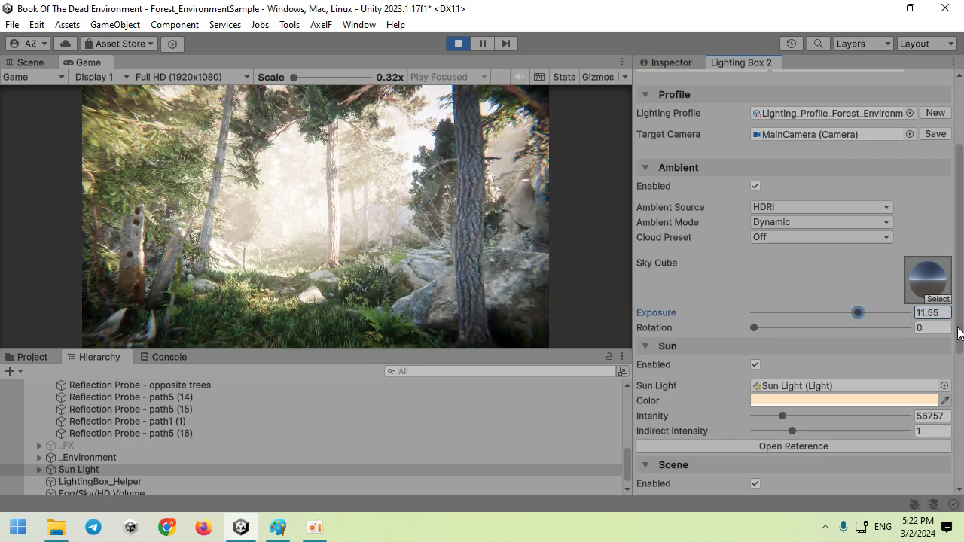
click(938, 300)
click(799, 269)
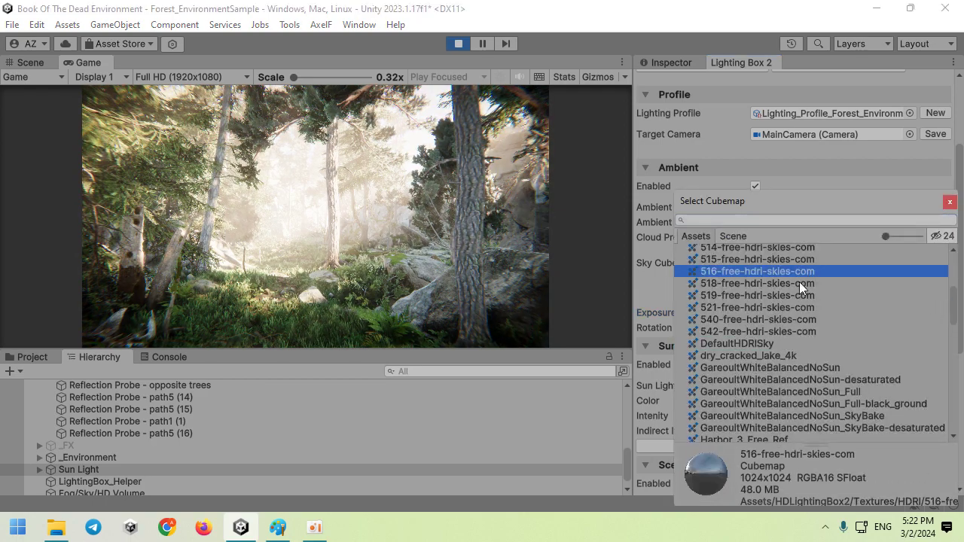
click(796, 293)
Step: Apply 466-free-hdri-sky-com.hdr as the Sky Cube and lower ambient Exposure to 9.46
scroll(792, 297, up, 4)
click(792, 298)
click(780, 334)
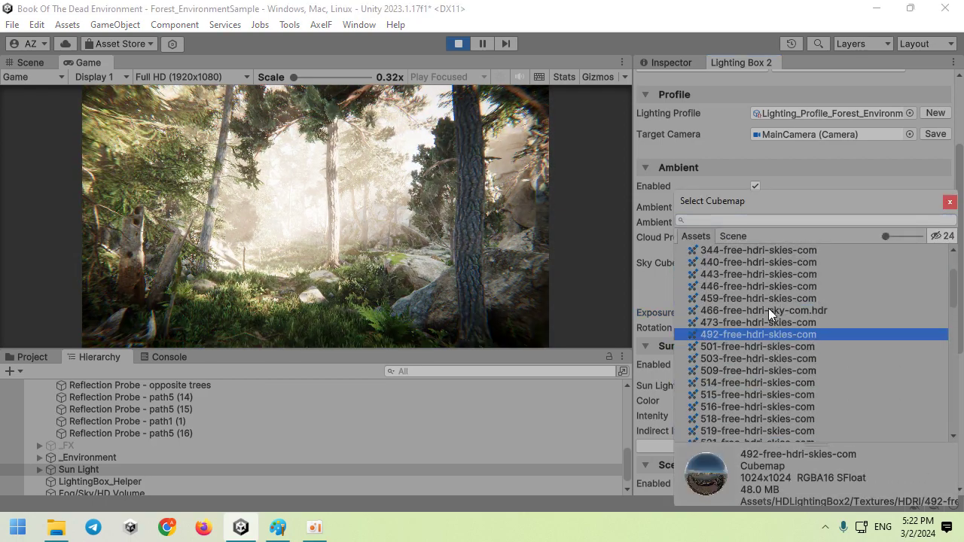
click(768, 311)
click(767, 299)
click(768, 311)
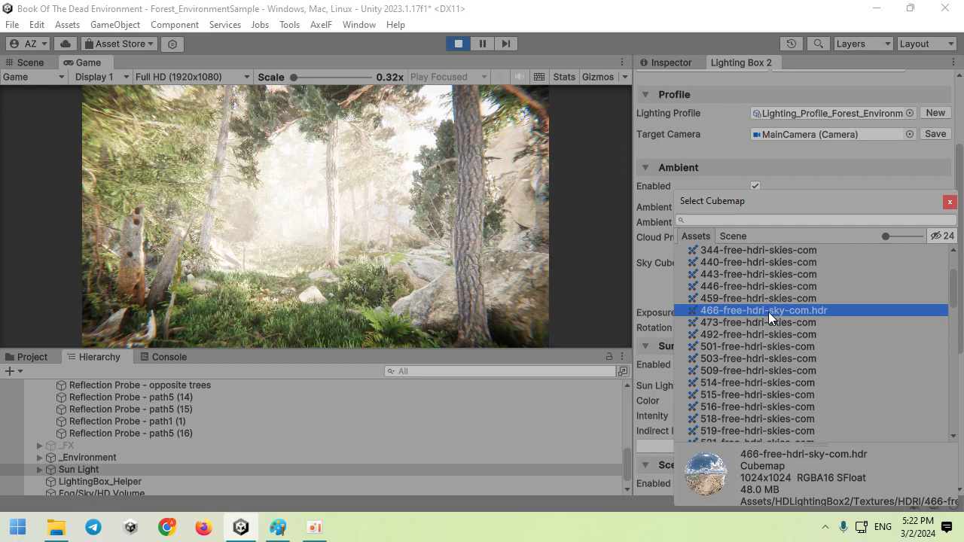
double_click(767, 312)
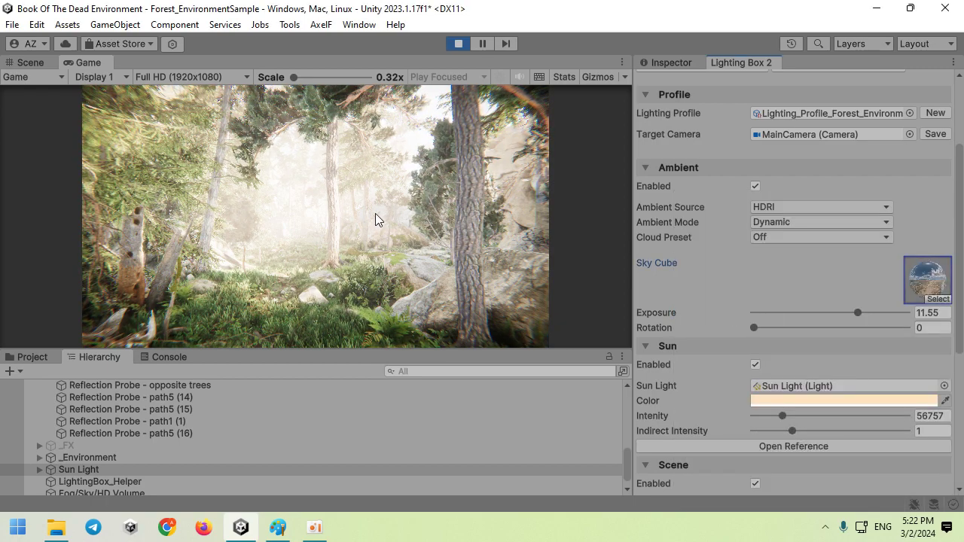
drag(849, 312, 838, 315)
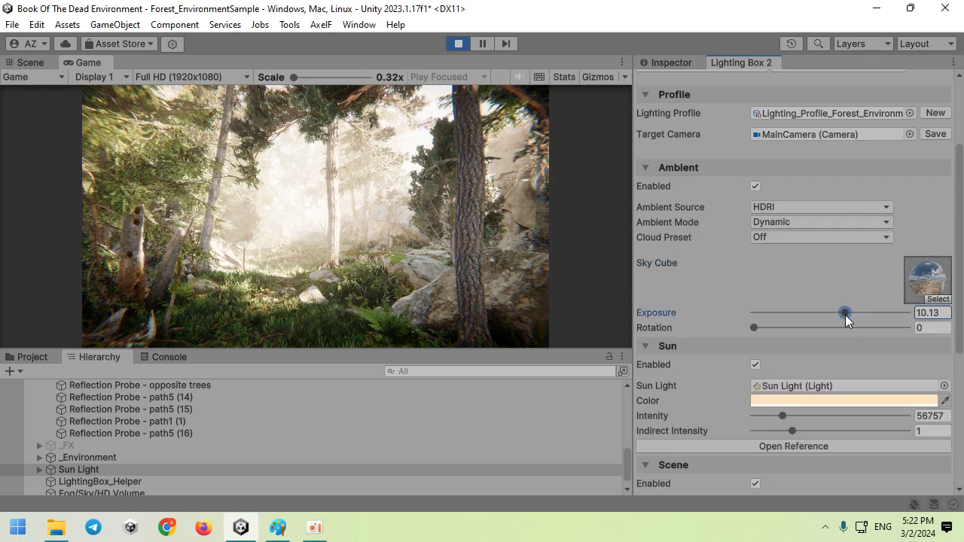
Step: Untick Fog in the Effect settings and maximize the Game view over the clear forest
double_click(105, 67)
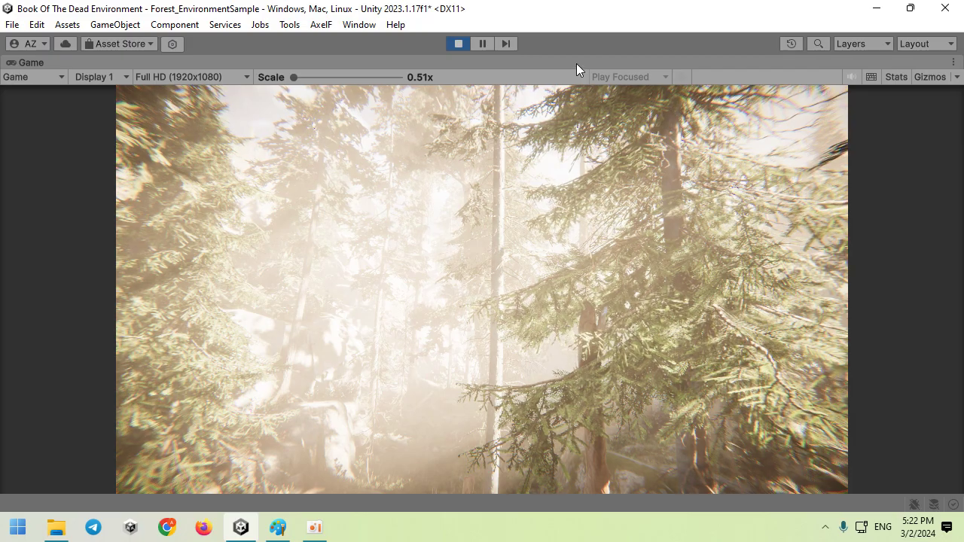
double_click(576, 63)
click(723, 147)
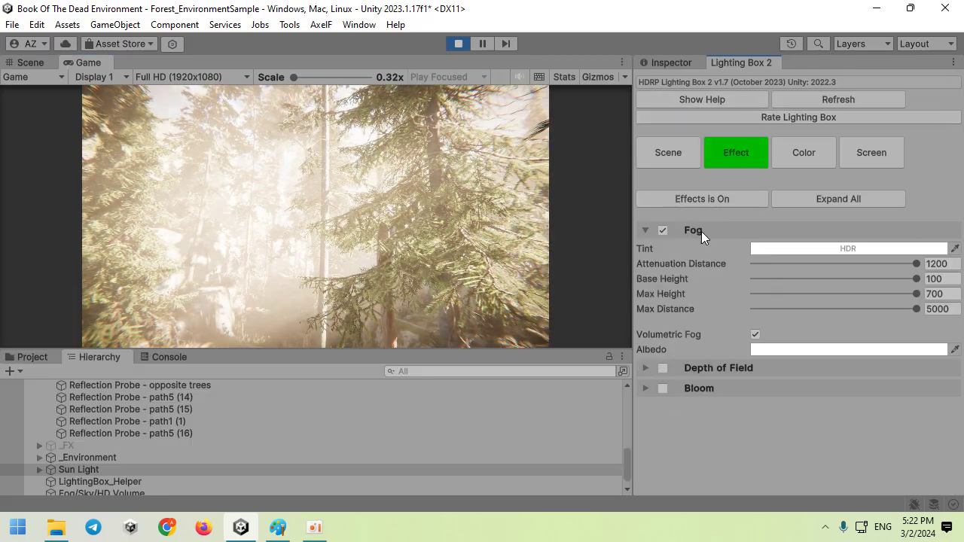
click(664, 229)
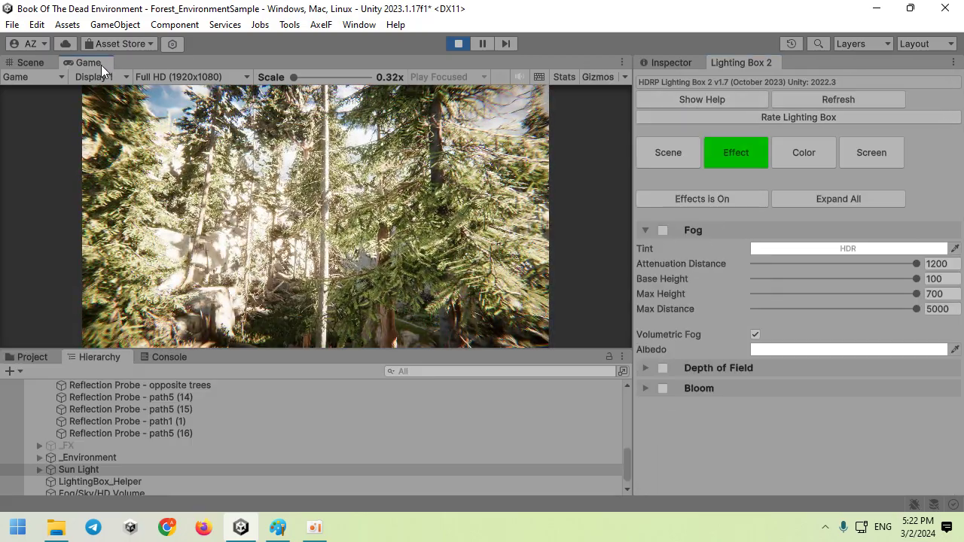
double_click(101, 65)
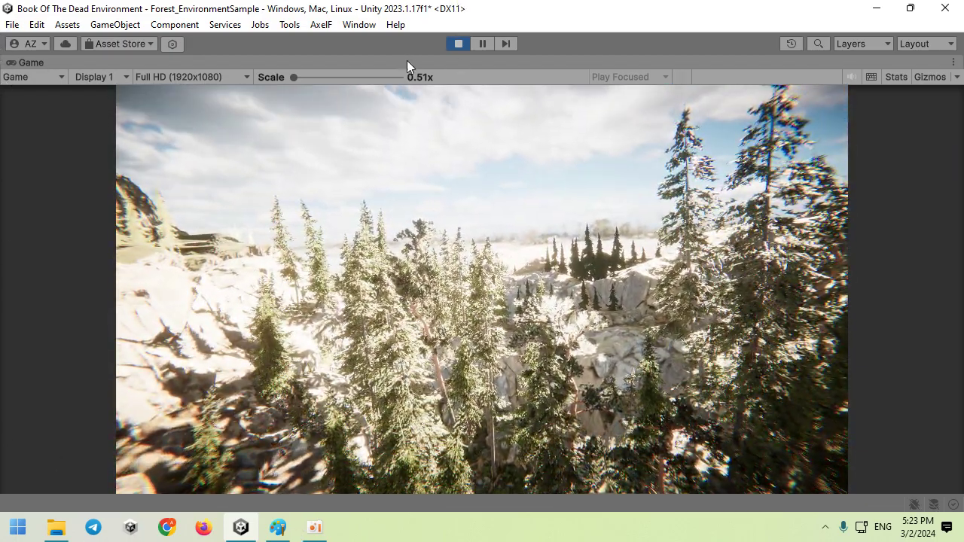
Step: Raise Fixed Exposure to 8.29 in the Color settings
double_click(407, 60)
click(784, 158)
scroll(820, 211, down, 1)
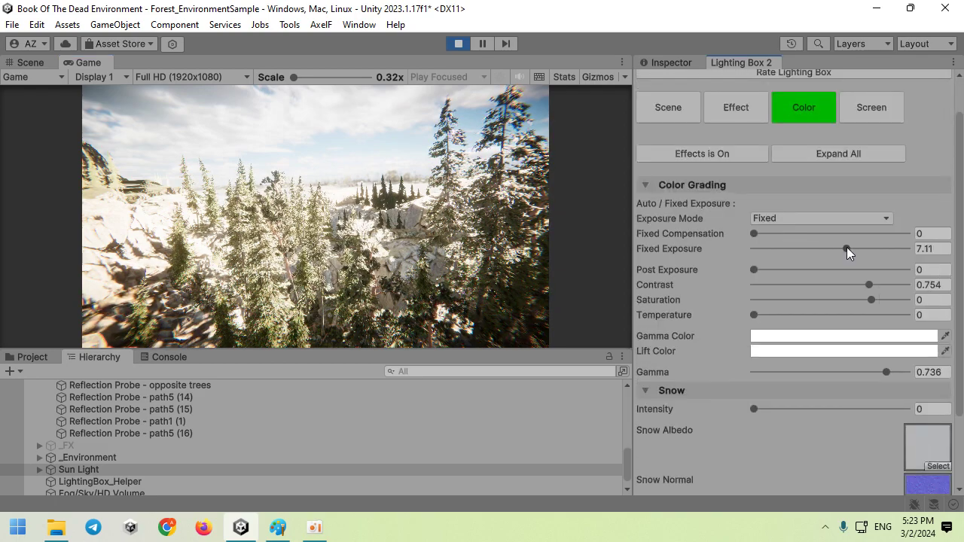
drag(846, 248, 855, 248)
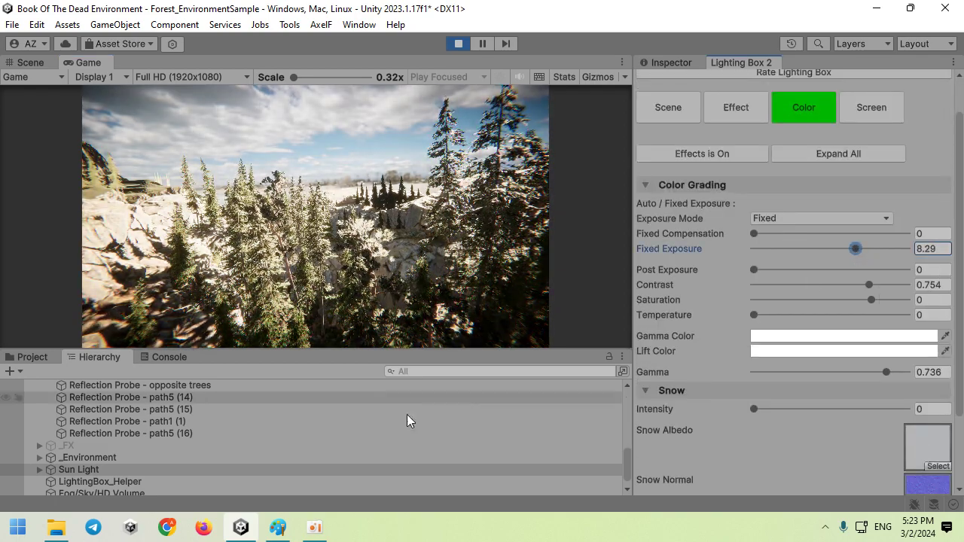
Step: Lower the Sun Light's intensity multiplier to 19167
click(226, 469)
click(655, 66)
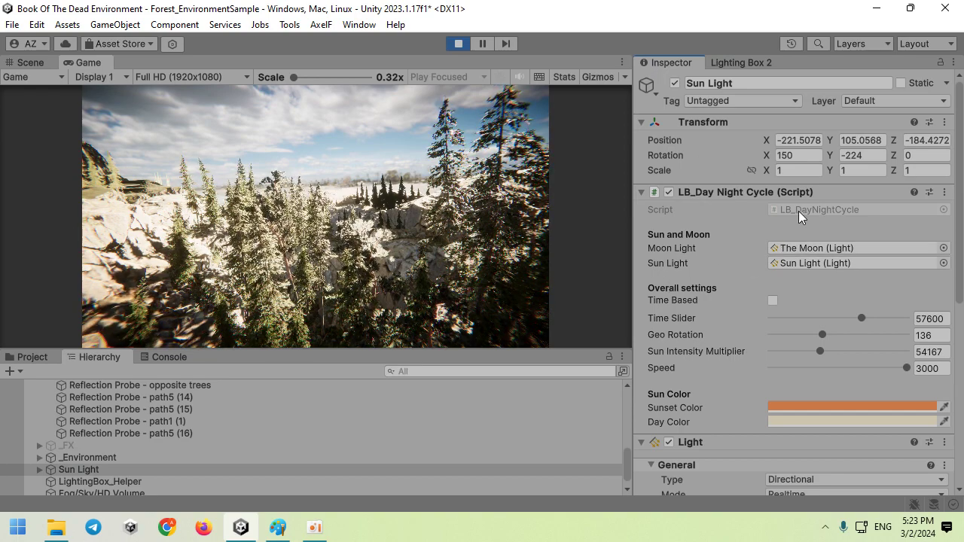
scroll(776, 294, down, 3)
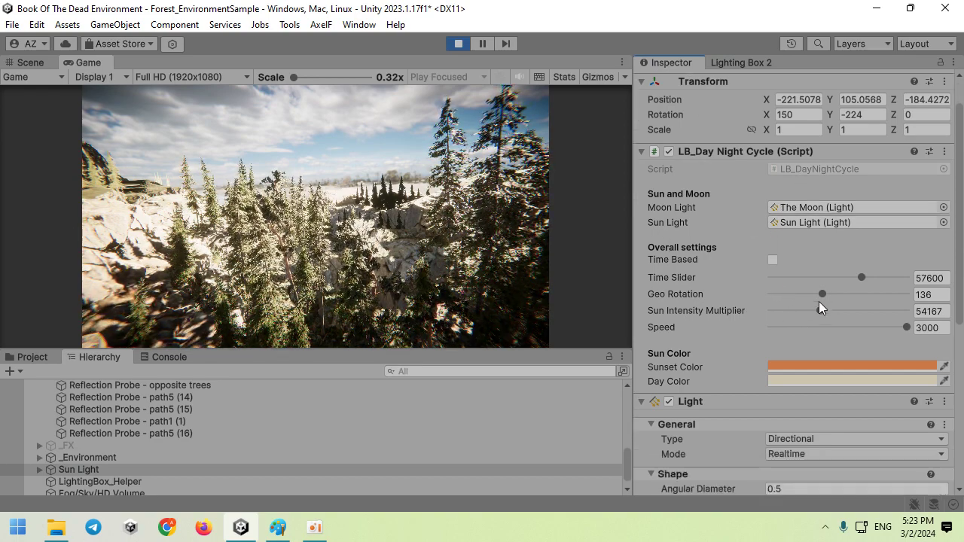
mouse_move(818, 311)
mouse_down()
mouse_move(750, 309)
mouse_move(786, 311)
mouse_up()
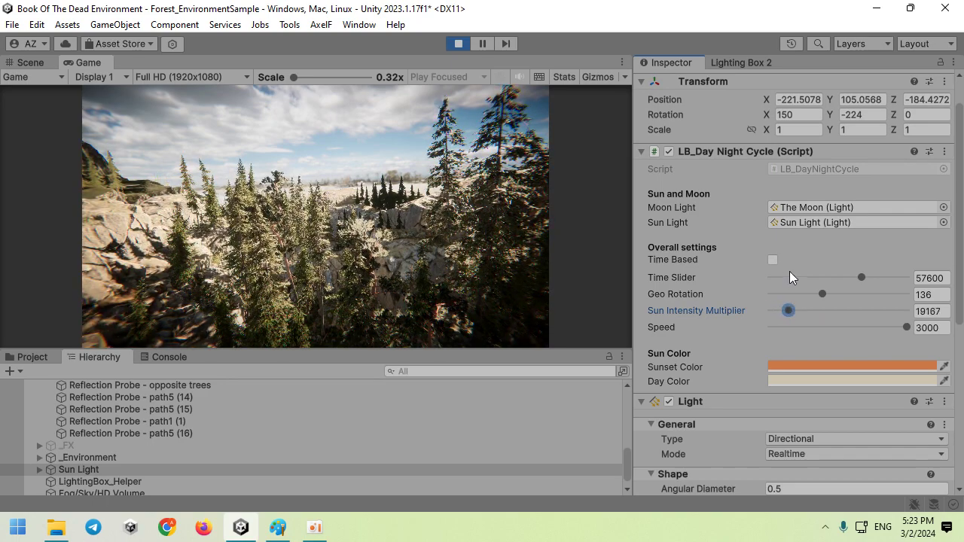
Step: Raise the Lighting Box 2 ambient HDRI sky exposure to 9.71
click(742, 65)
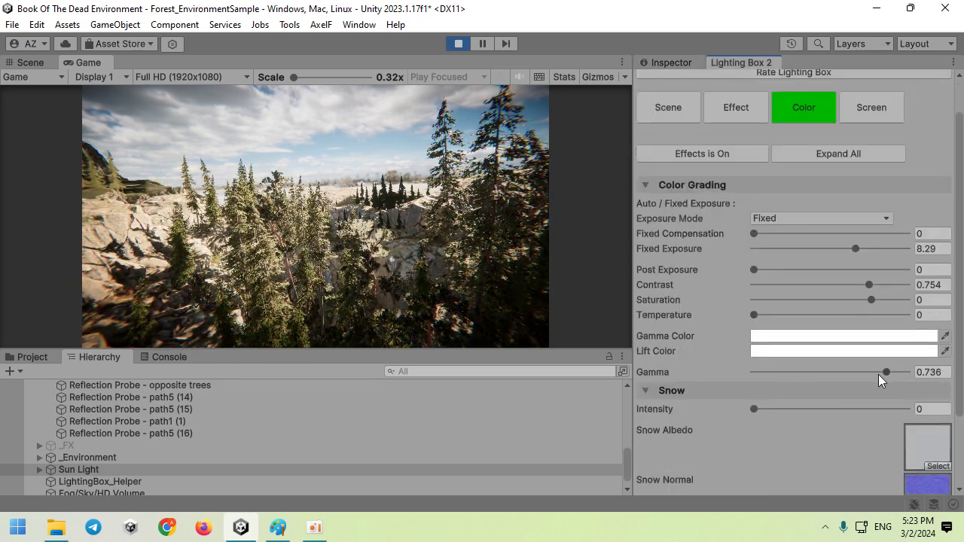
click(670, 109)
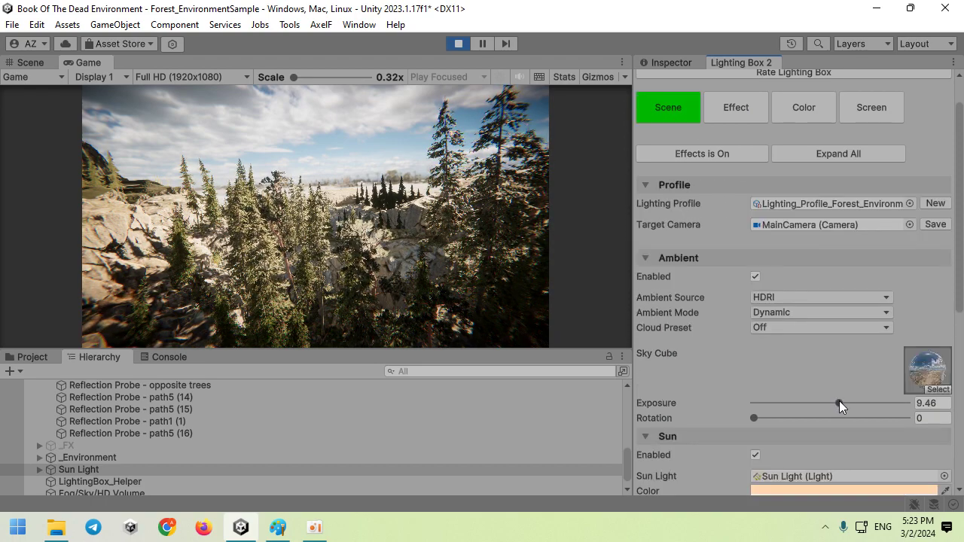
mouse_move(839, 402)
mouse_down()
mouse_move(850, 403)
mouse_move(841, 399)
mouse_up()
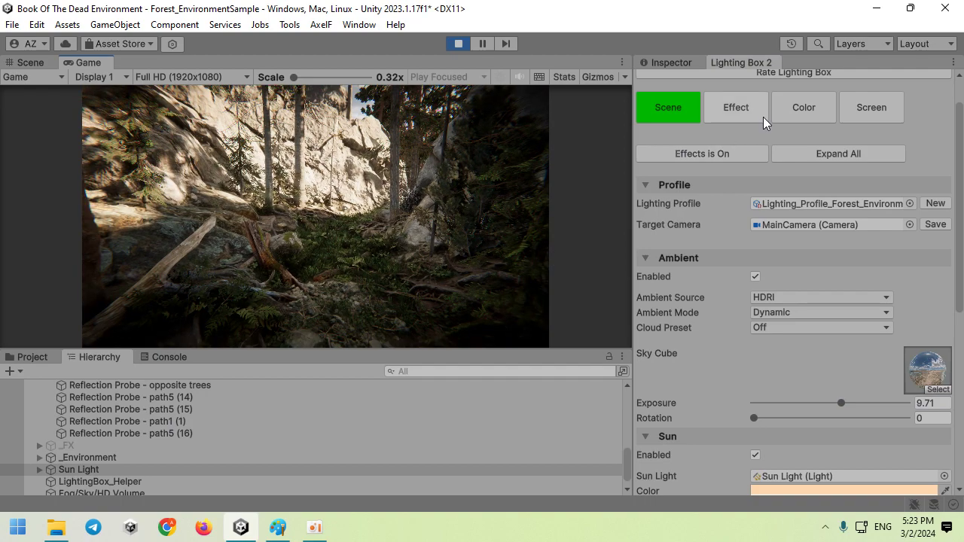
click(763, 116)
click(792, 156)
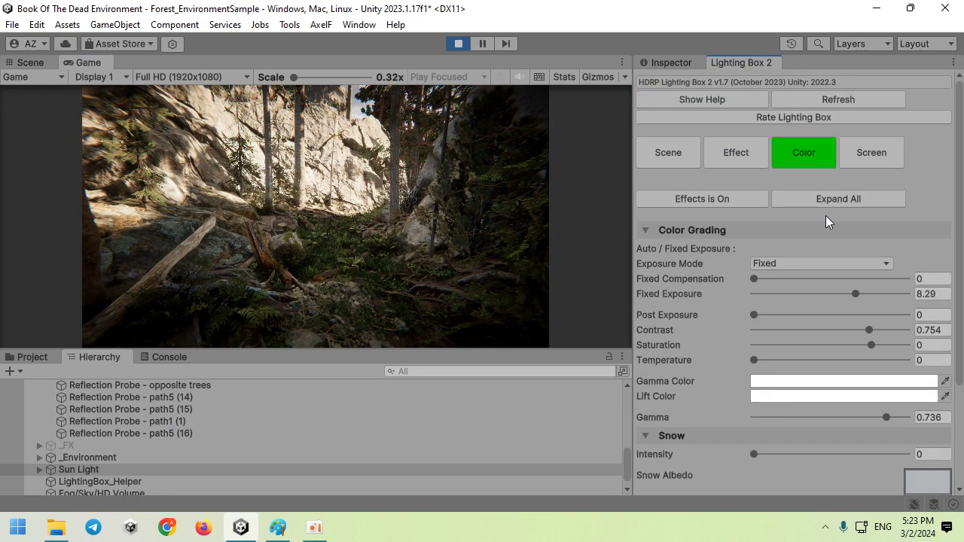
Step: Switch Exposure Mode to Automatic and inspect it in the maximized Game view
click(804, 263)
click(805, 280)
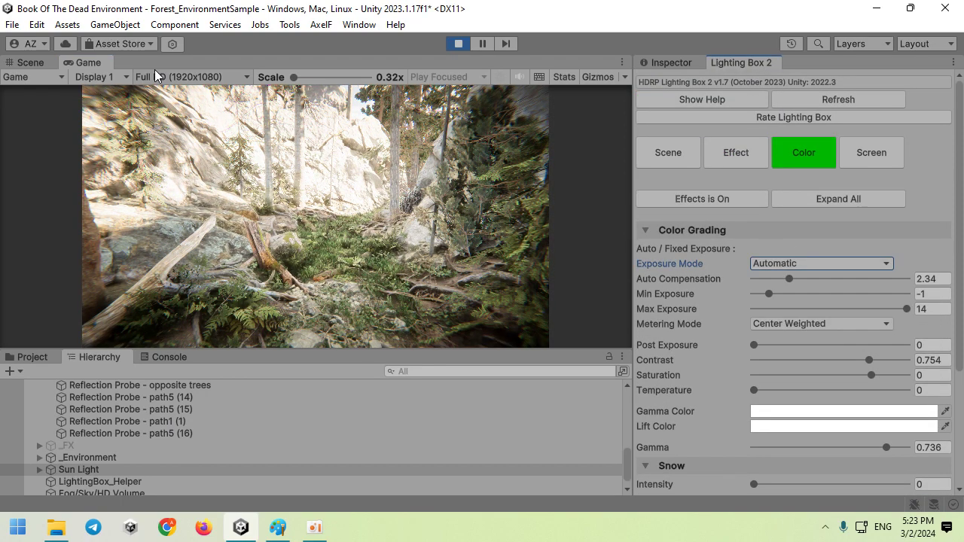
double_click(105, 64)
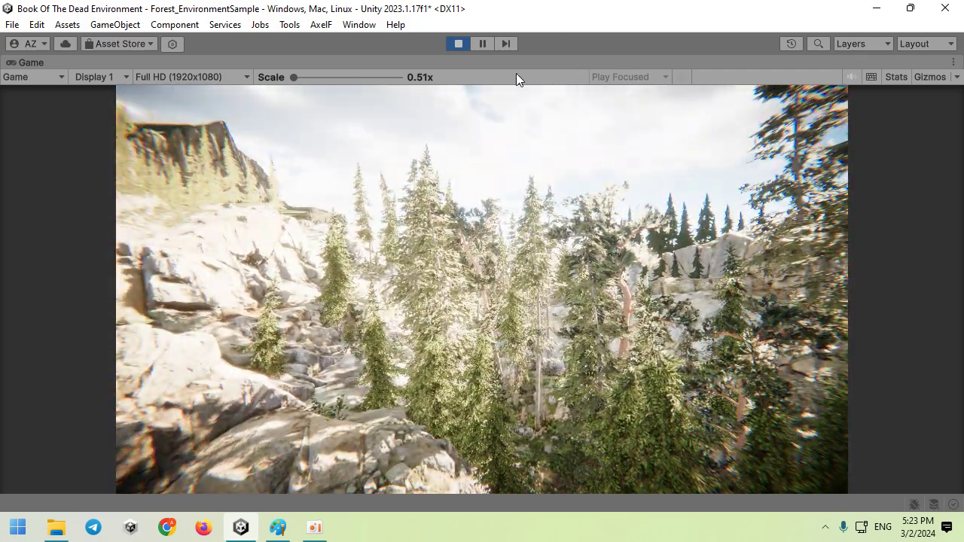
double_click(510, 61)
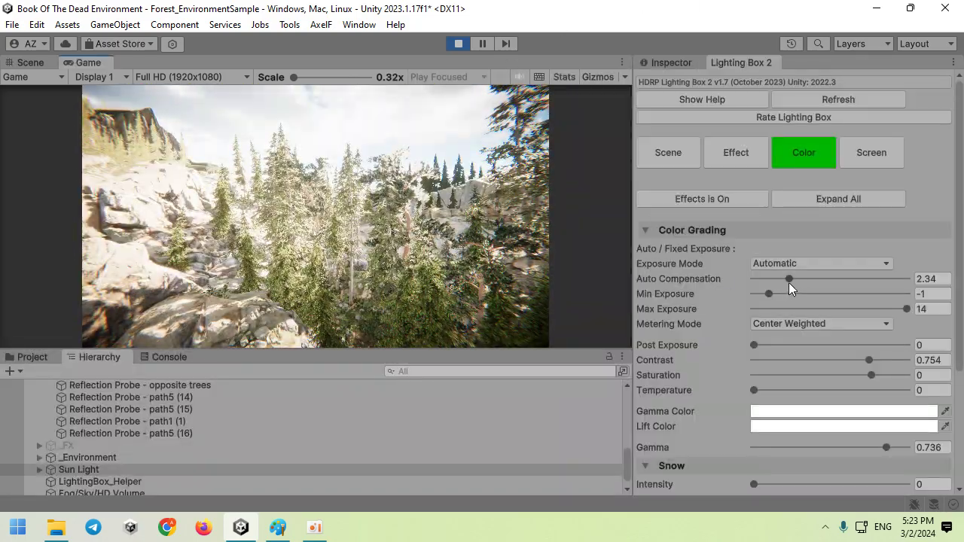
Step: Lower Auto Compensation to 0, checking the result in the maximized Game view
drag(788, 282, 763, 284)
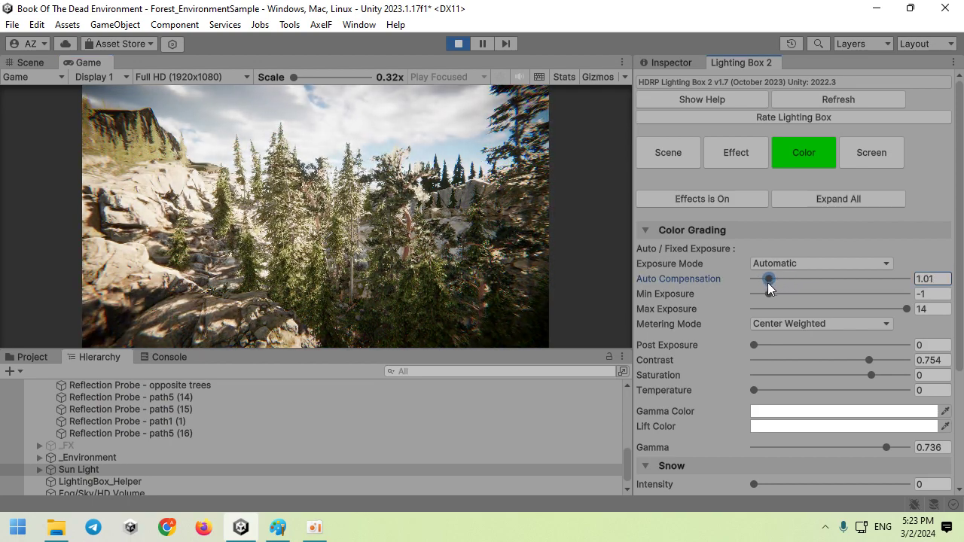
double_click(84, 63)
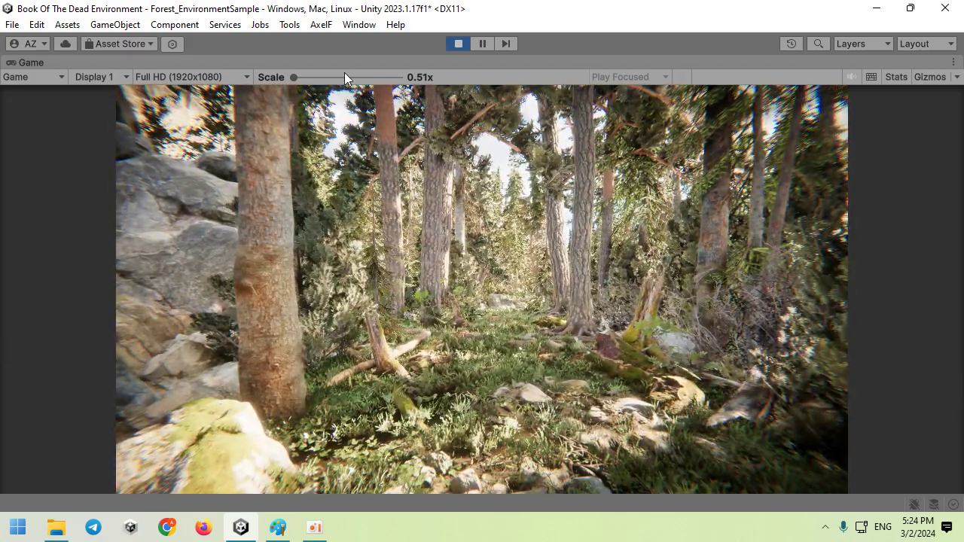
click(359, 73)
drag(358, 76, 247, 79)
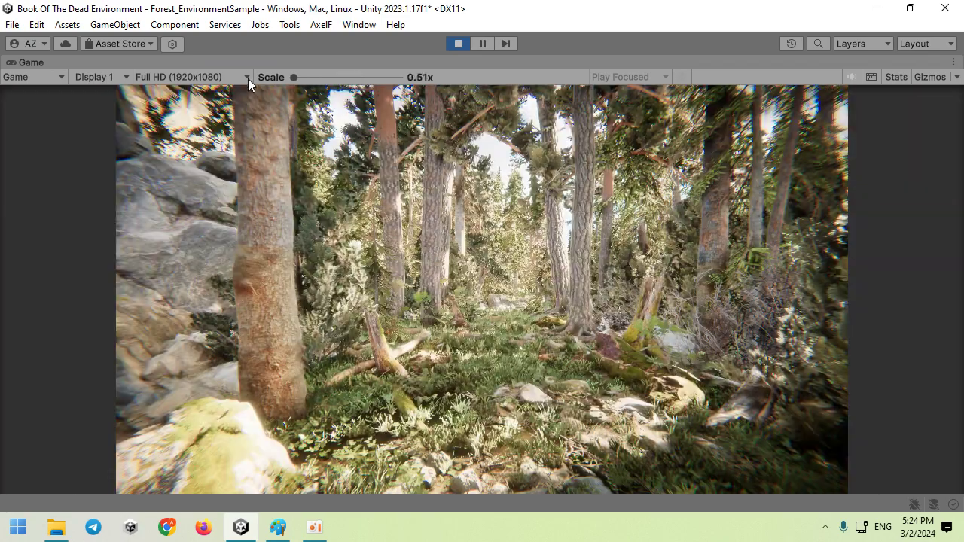
double_click(337, 66)
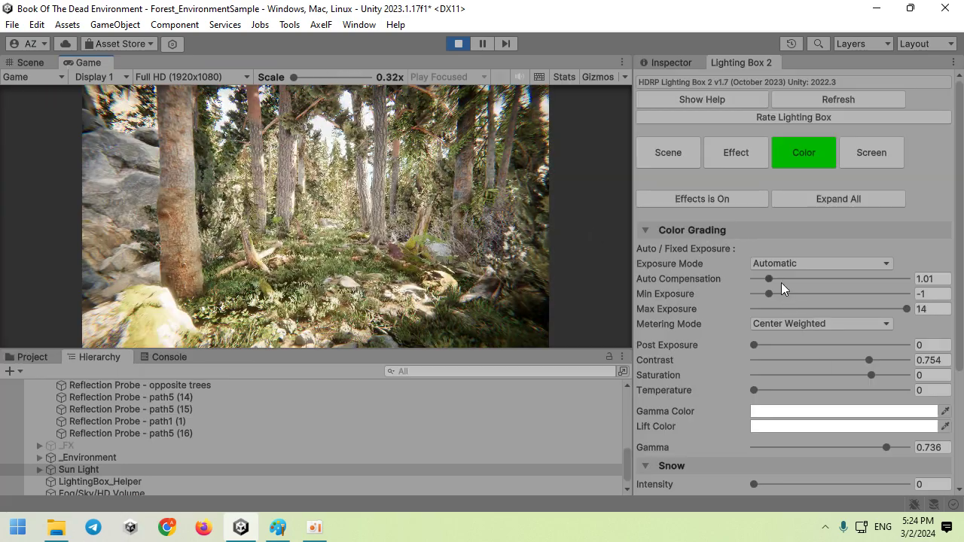
drag(768, 276, 737, 276)
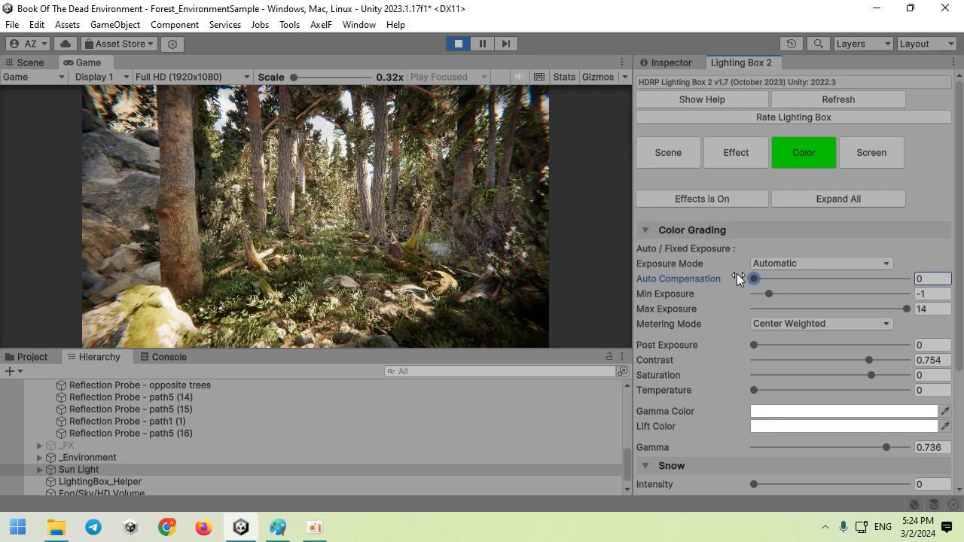
double_click(91, 64)
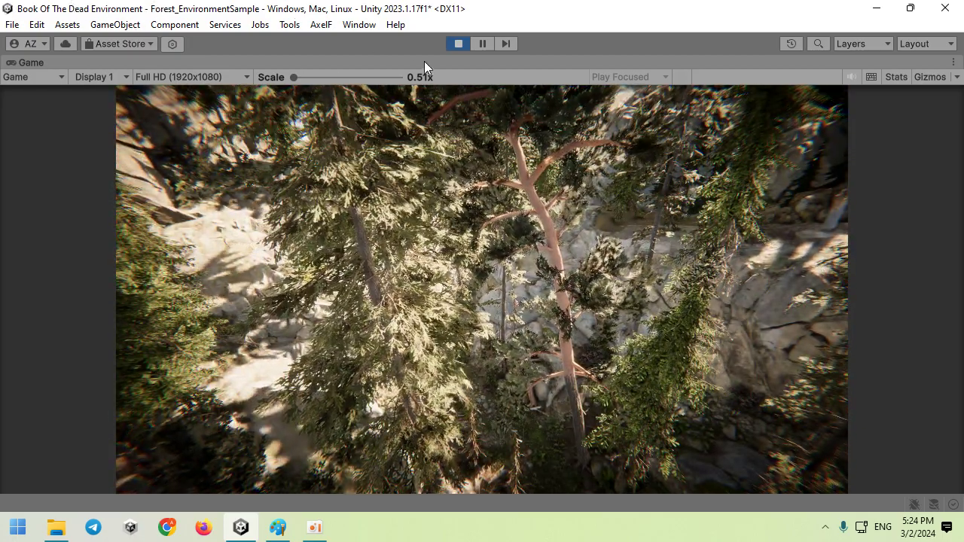
Step: Enable Fog and preview the haze in the maximized Game view
double_click(424, 61)
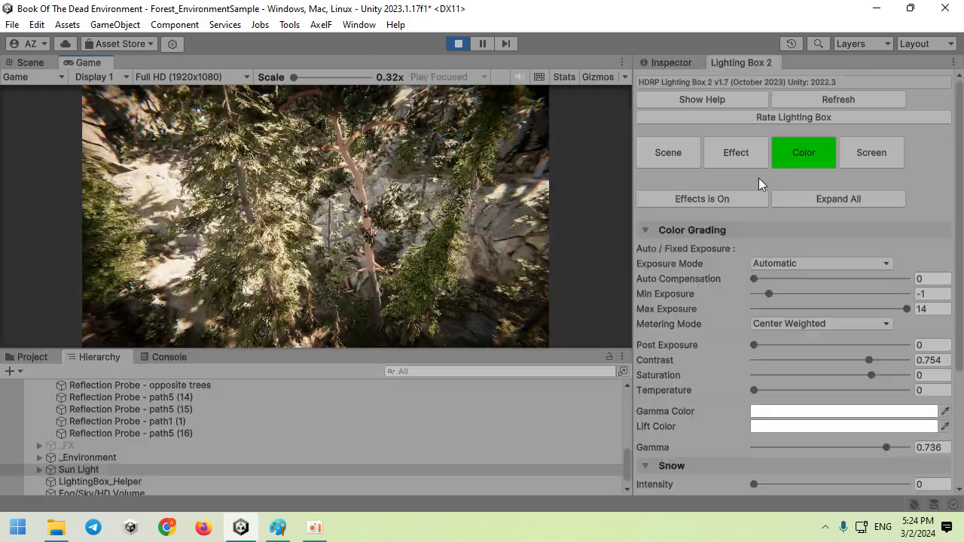
click(736, 154)
click(662, 230)
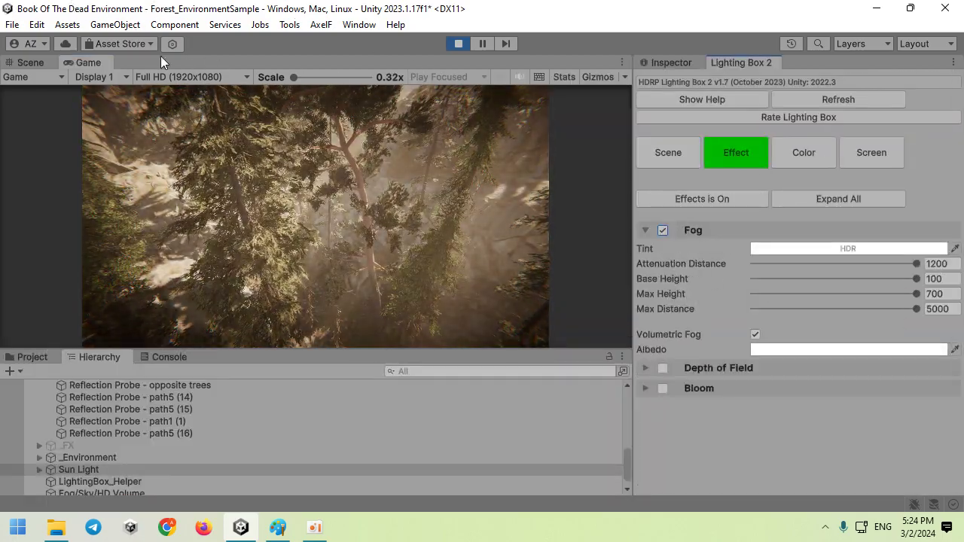
double_click(105, 62)
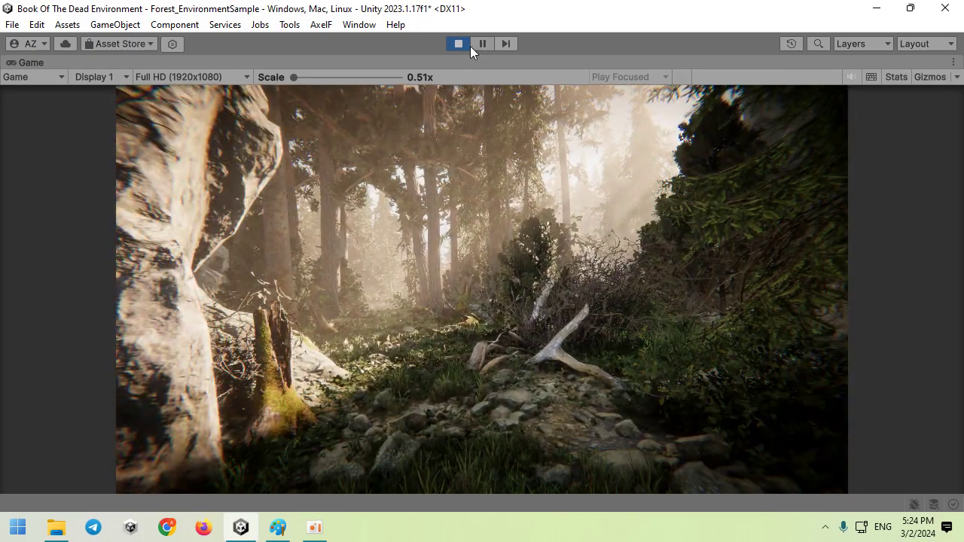
key(shift+space)
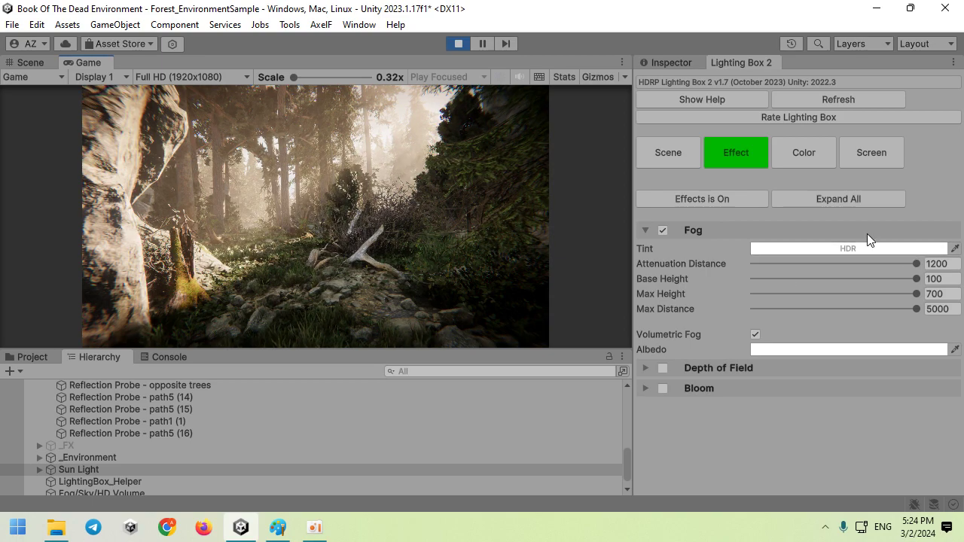
Step: Raise Auto Compensation to 0.79 and show the Sun Light's day/night cycle settings
click(800, 161)
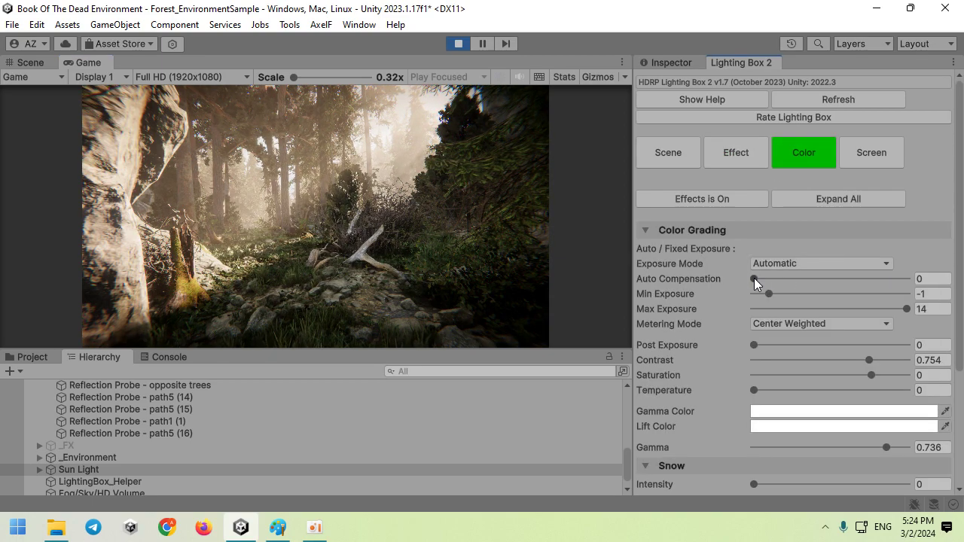
drag(755, 278, 772, 282)
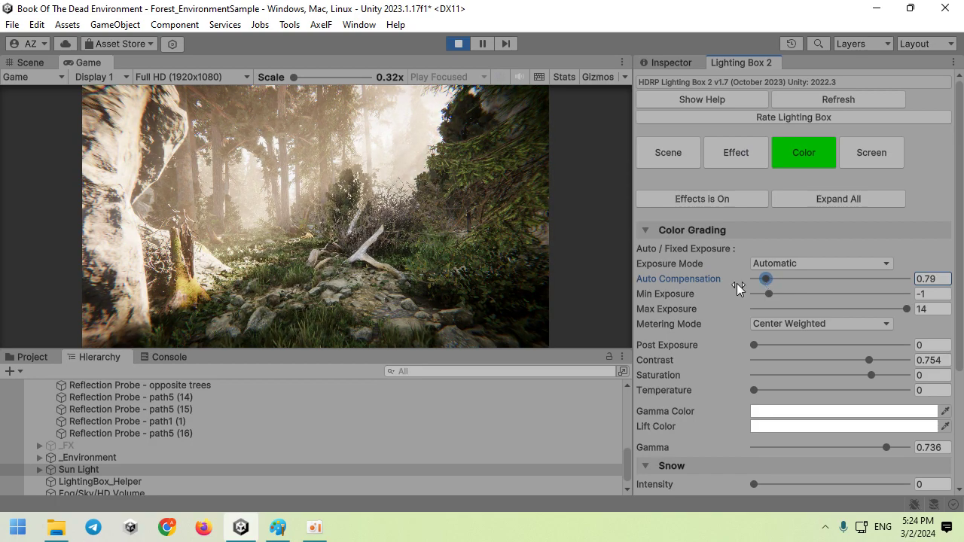
click(448, 216)
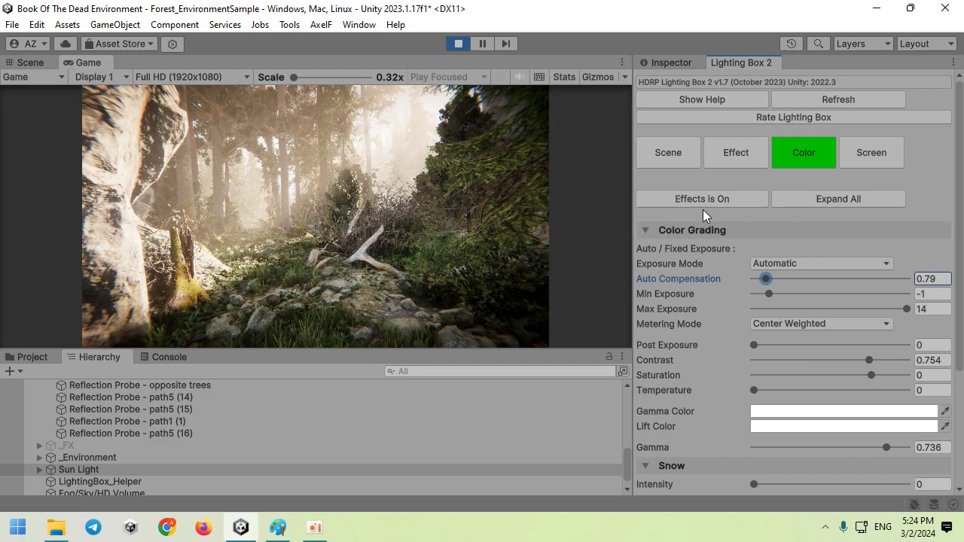
click(671, 57)
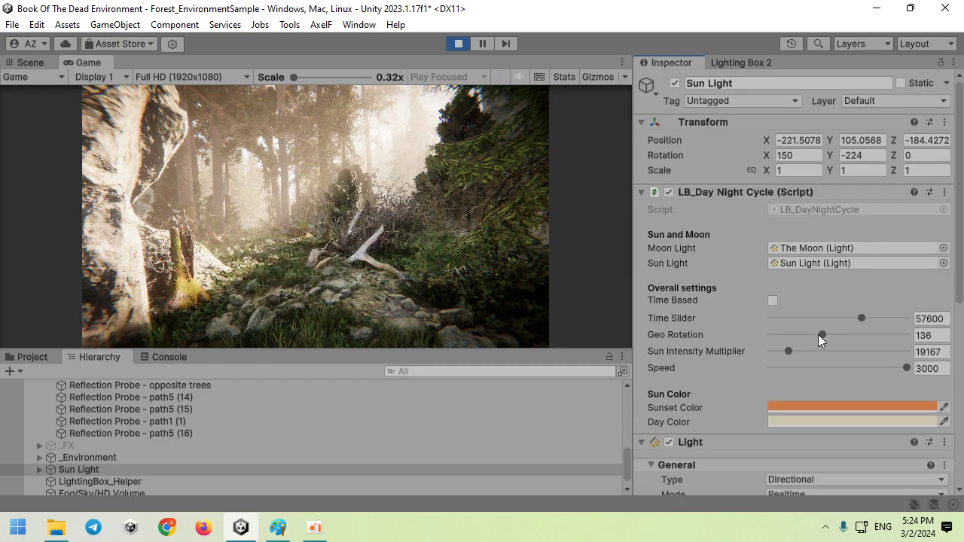
Step: Reposition the sun with Geo Rotation 296 and Time Slider 55200
mouse_move(820, 335)
mouse_down()
mouse_move(891, 330)
mouse_move(856, 327)
mouse_up()
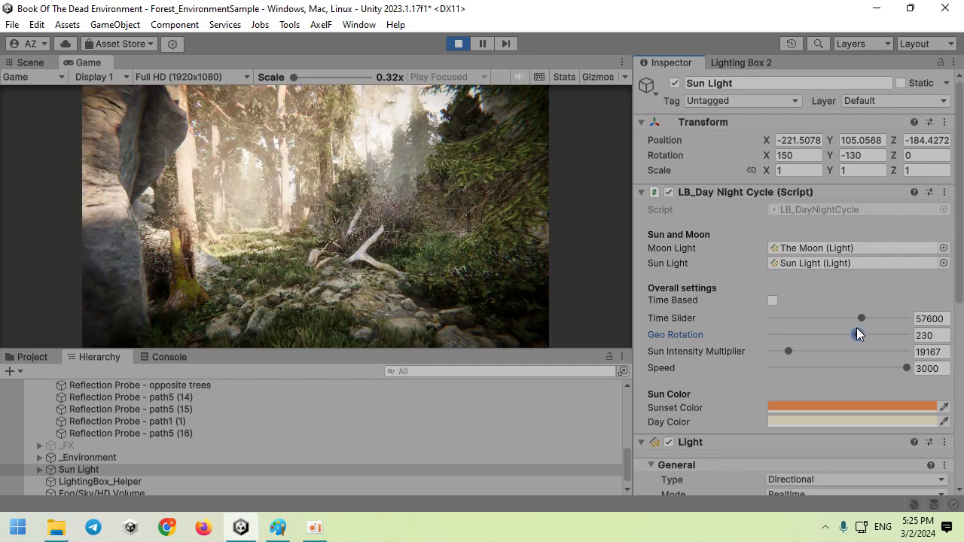
mouse_move(856, 328)
mouse_down()
mouse_move(881, 317)
mouse_move(785, 320)
mouse_move(874, 317)
mouse_move(856, 317)
mouse_up()
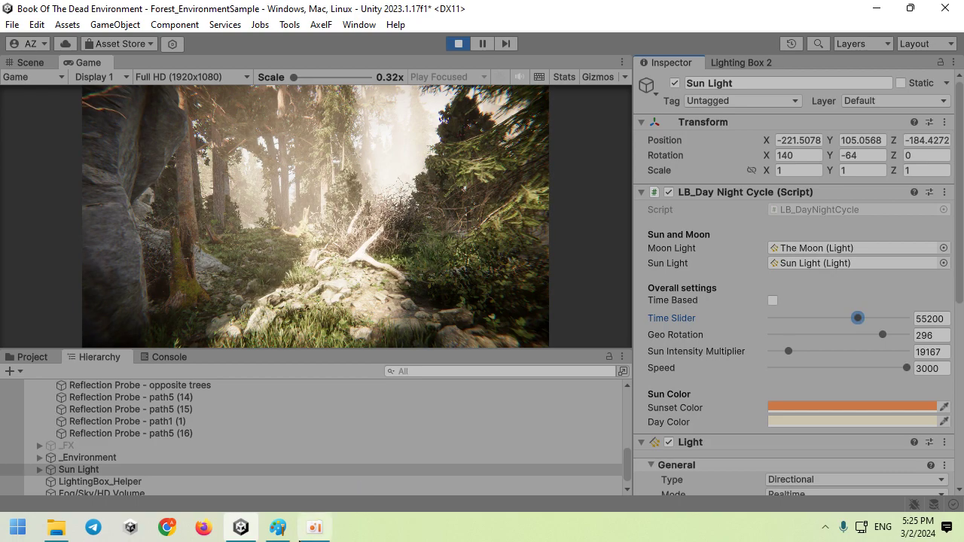
Step: Bring up the oCam recorder window from the taskbar
click(304, 537)
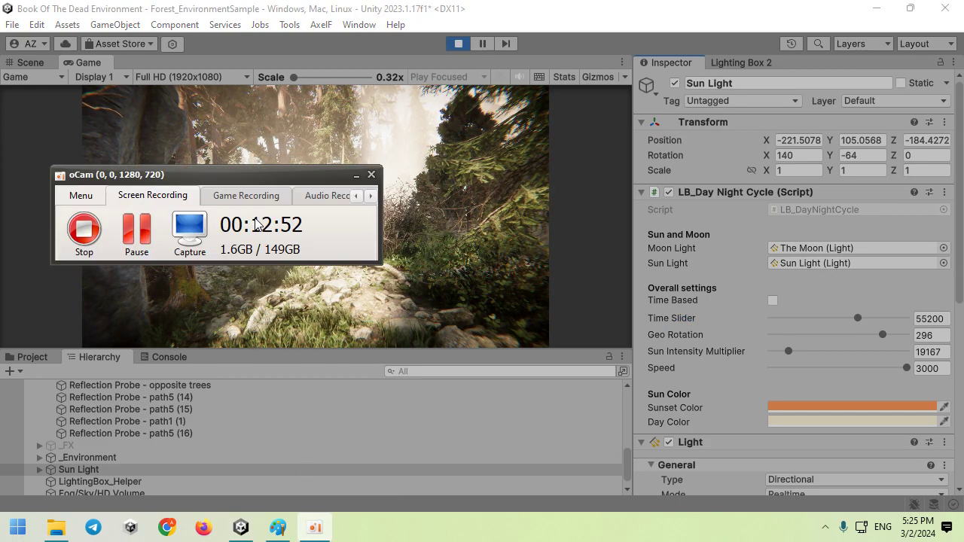